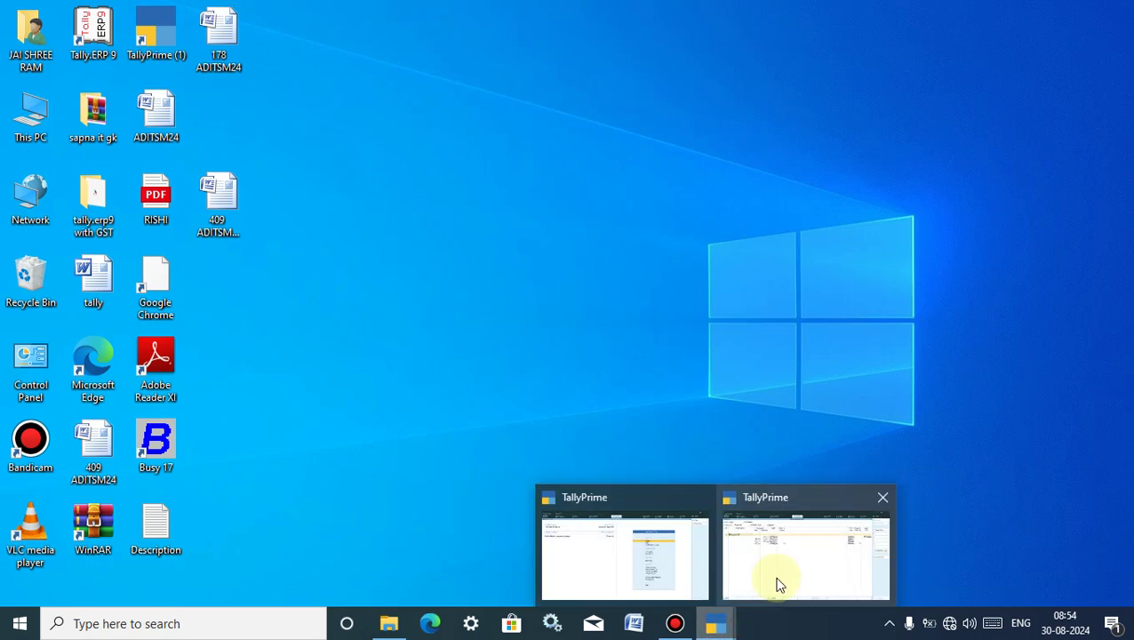
Open the TallyPrime window with the 1-Sep-24 price list and examine the Keyboard GST rates for each quantity slab
{"action": "left_click", "coordinate": [777, 584]}
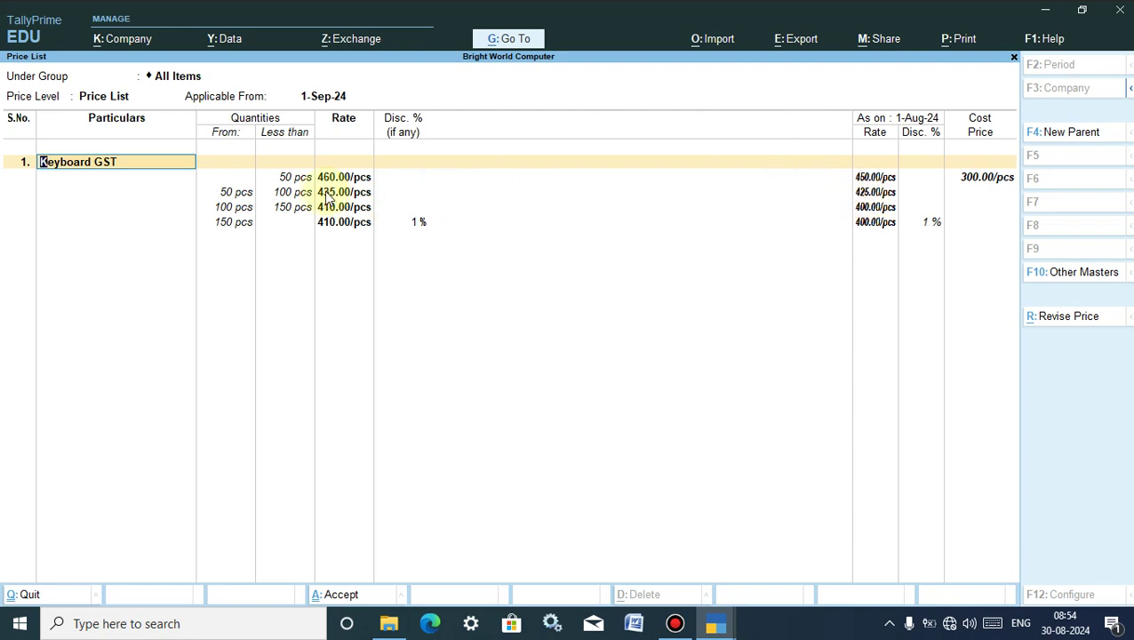
{"action": "left_click", "coordinate": [295, 177]}
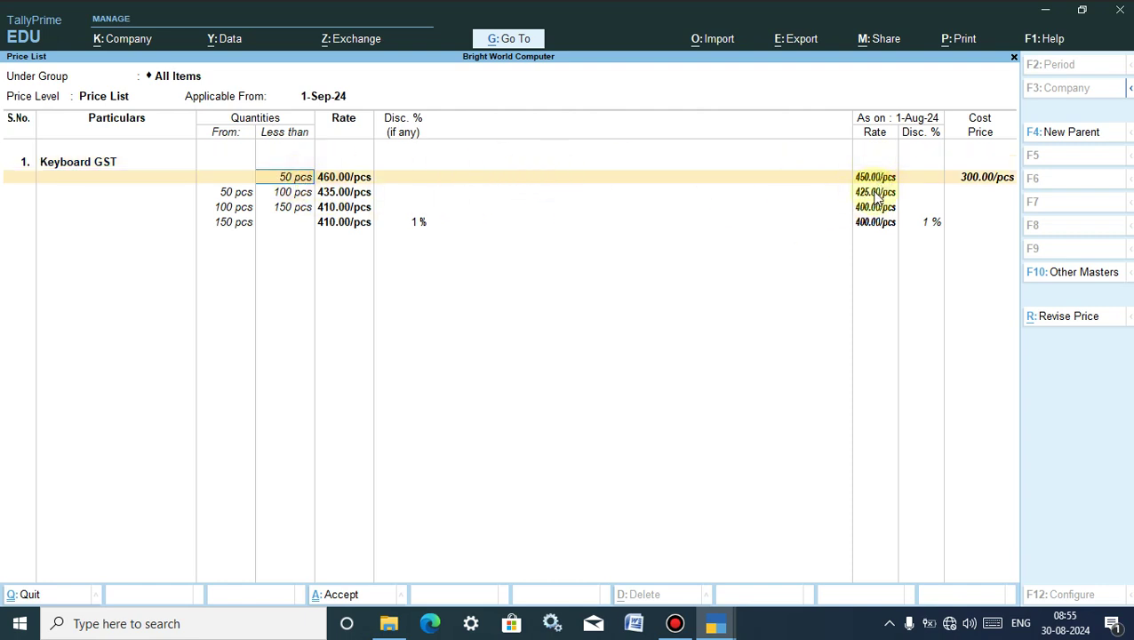
{"action": "key", "text": "Down"}
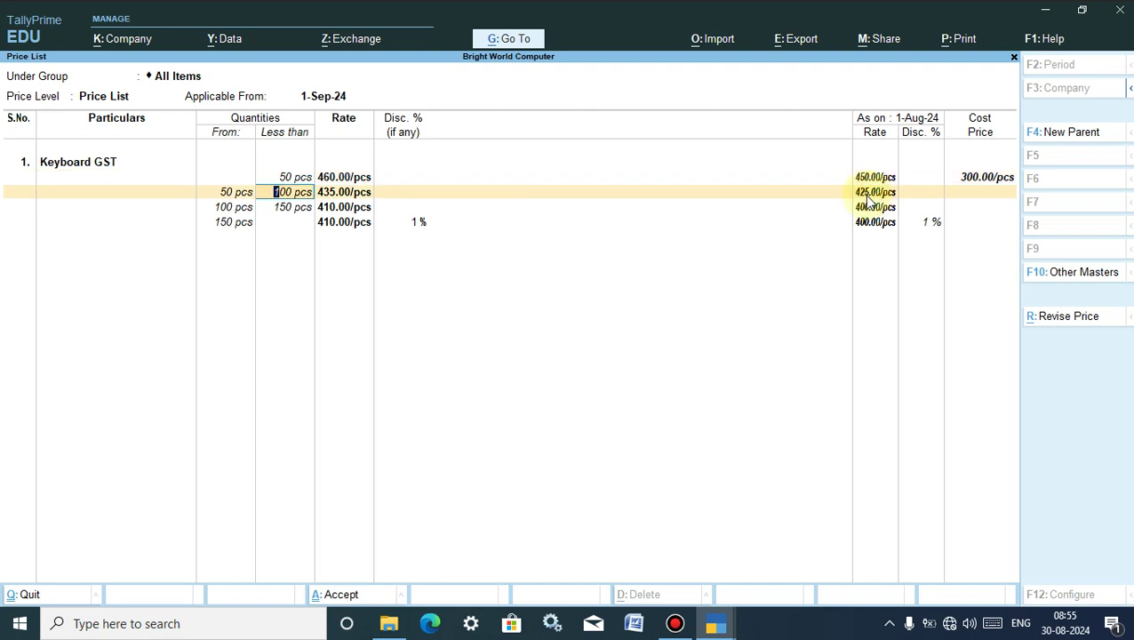
{"action": "key", "text": "Down"}
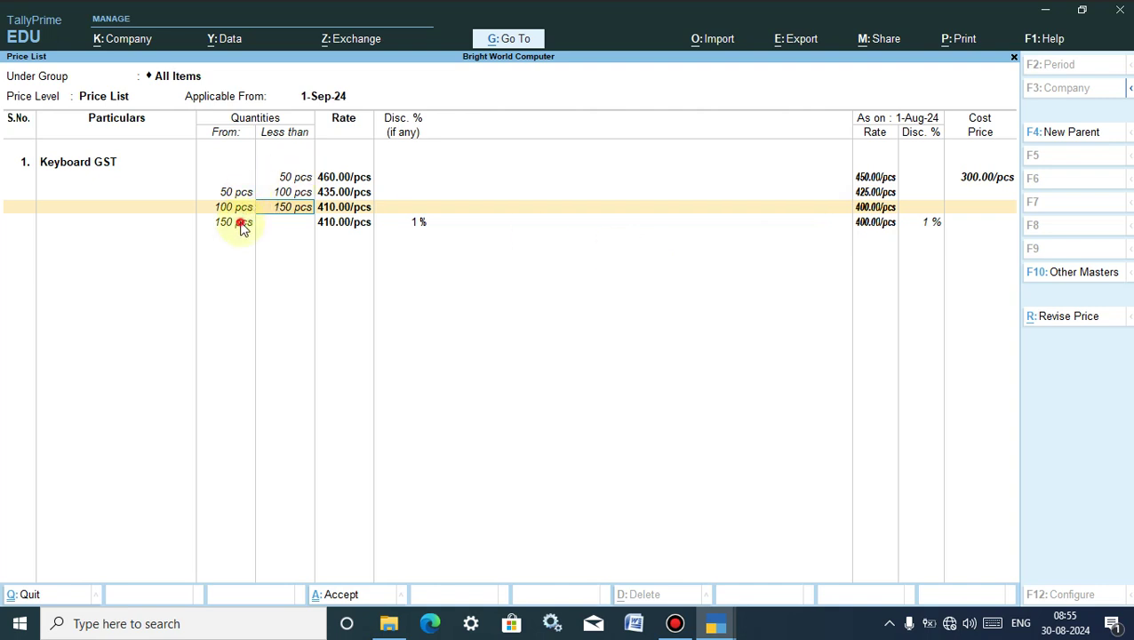
{"action": "key", "text": "Down"}
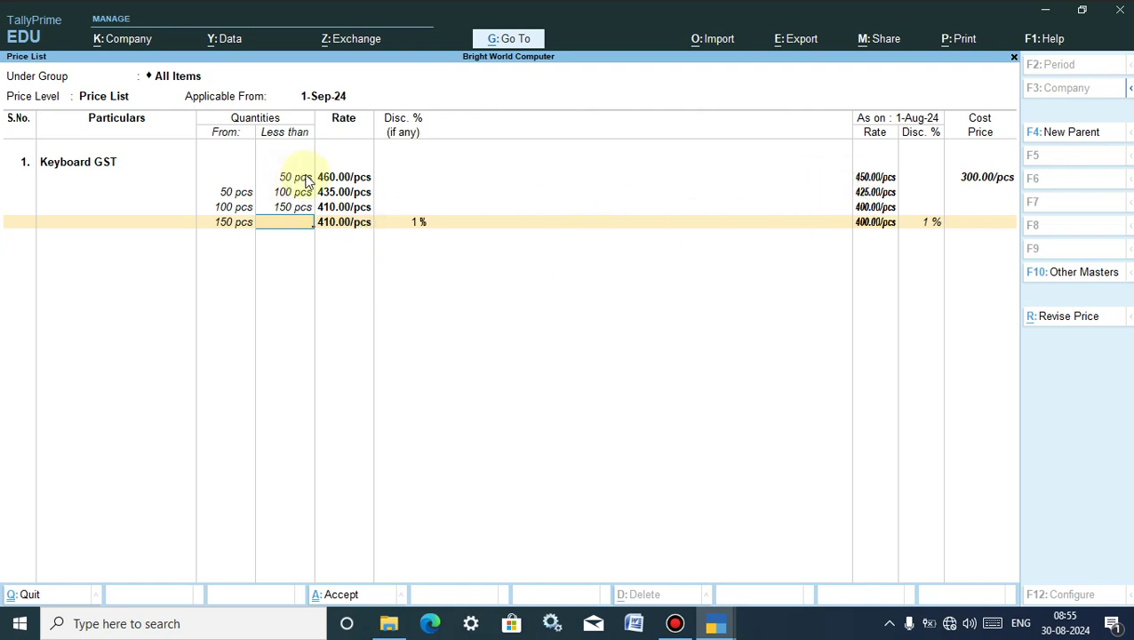
{"action": "left_click", "coordinate": [291, 193]}
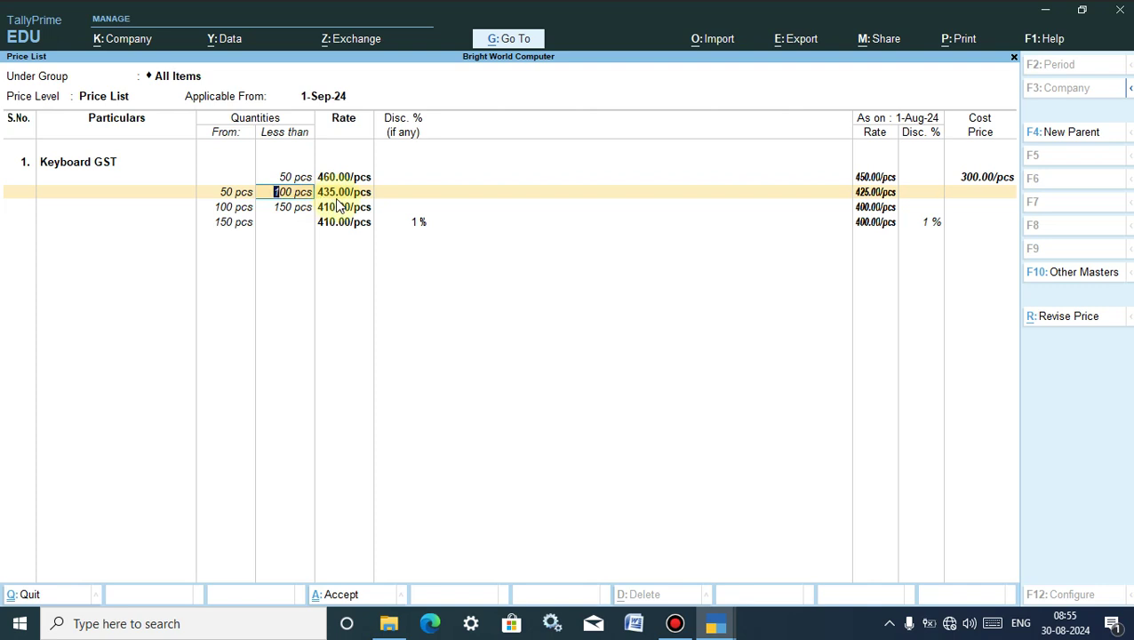
{"action": "left_click", "coordinate": [286, 207]}
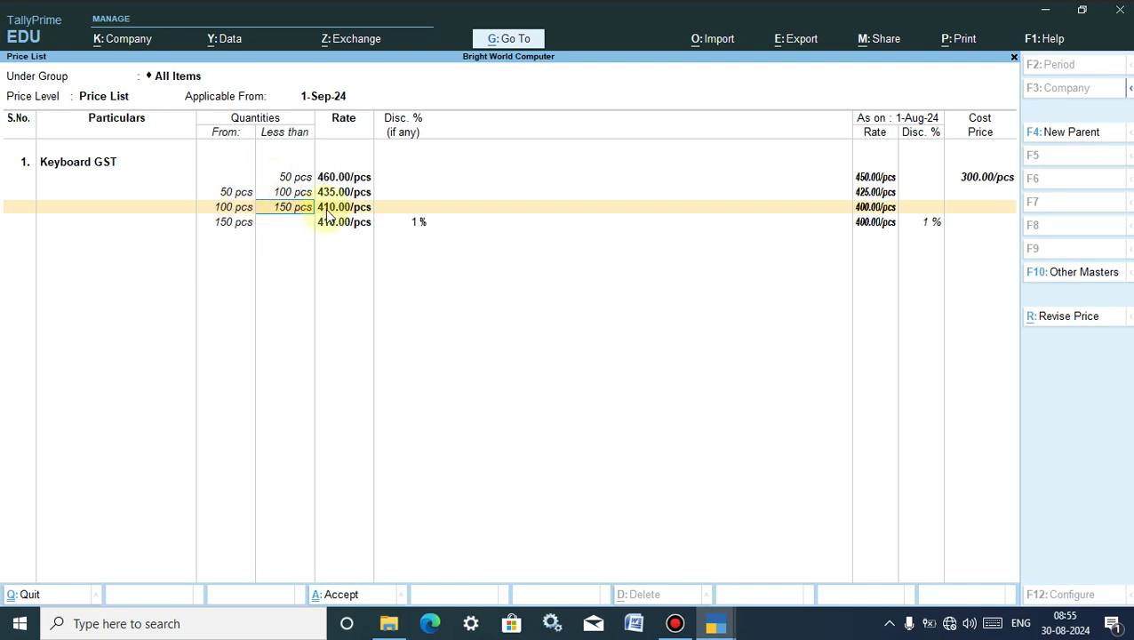
{"action": "left_click", "coordinate": [264, 224]}
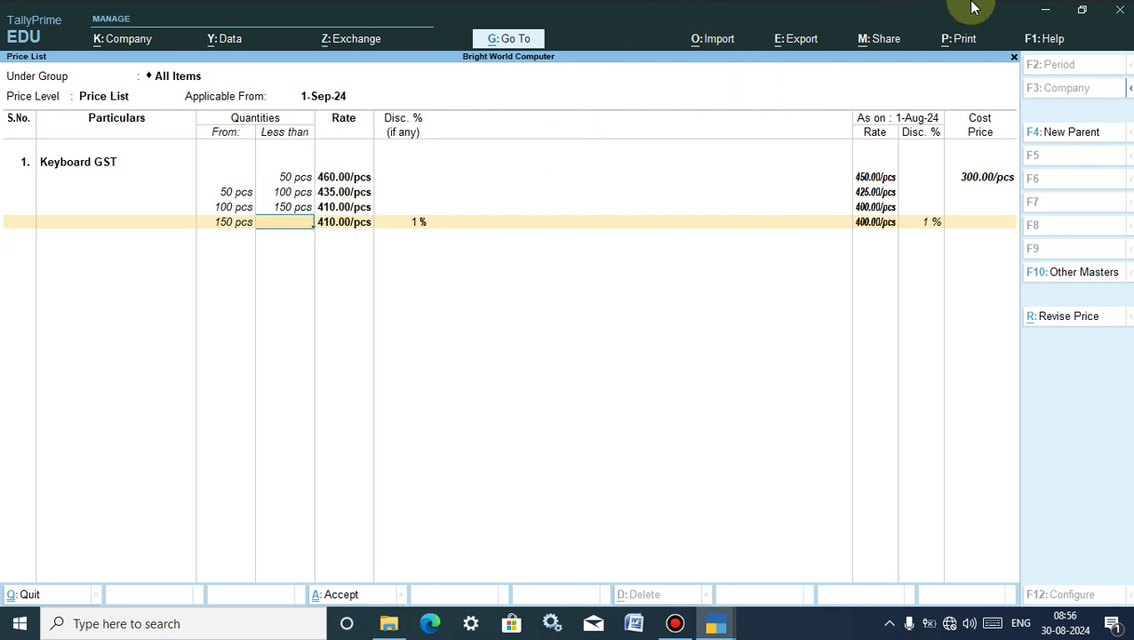
Minimize the current price list window and switch to the other TallyPrime window showing the Gateway of Tally
{"action": "left_click", "coordinate": [1044, 11]}
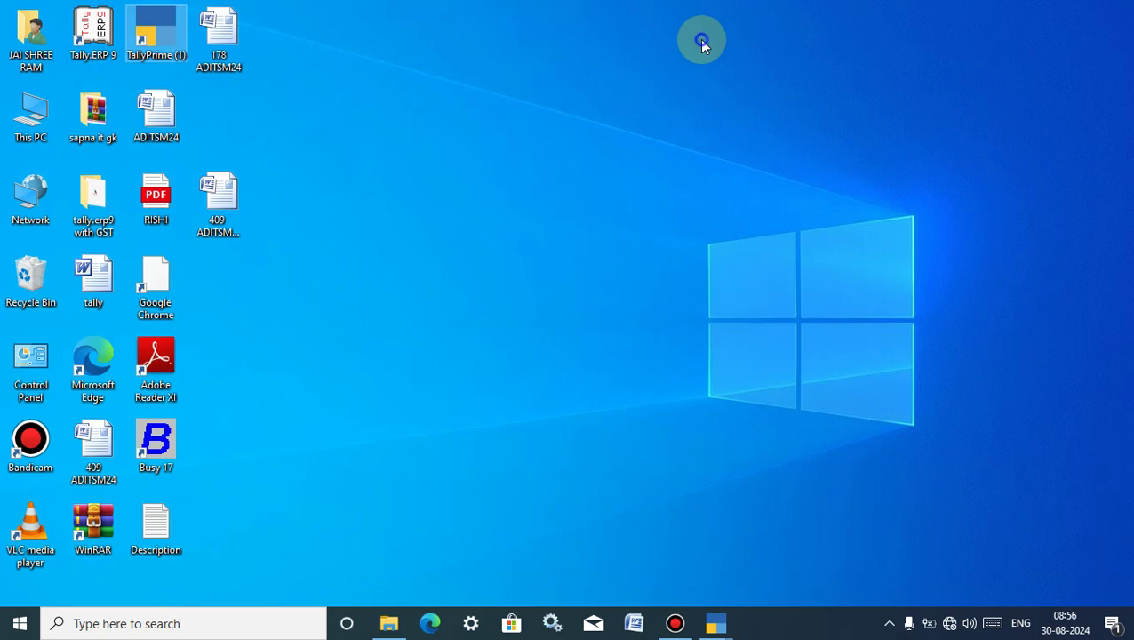
{"action": "right_click", "coordinate": [700, 39]}
{"action": "left_click", "coordinate": [750, 91]}
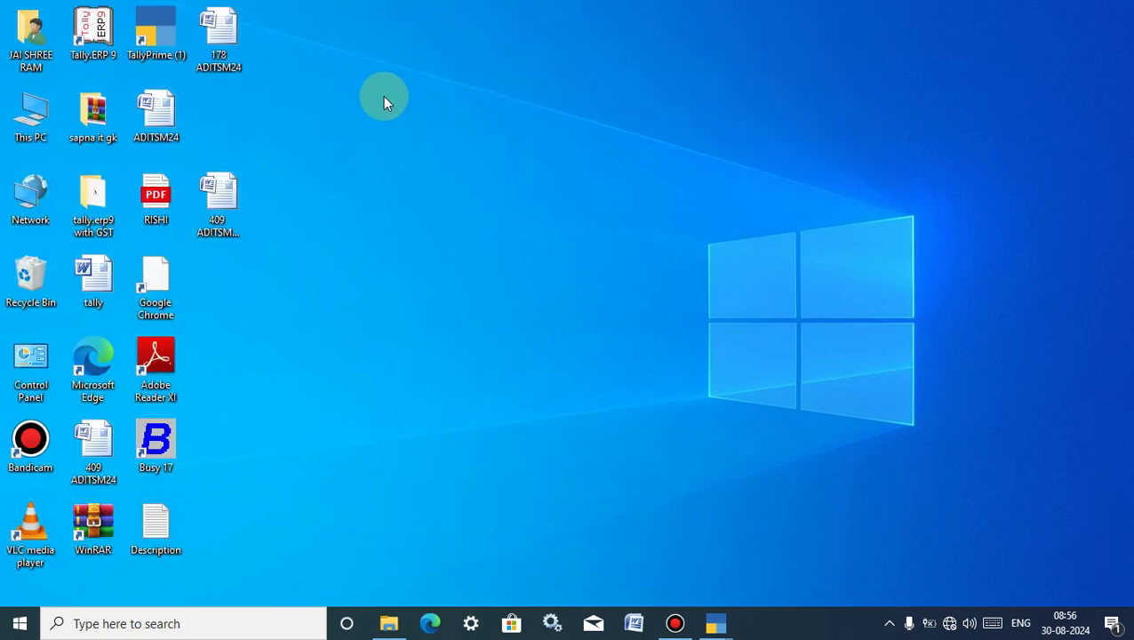
{"action": "left_click", "coordinate": [147, 40]}
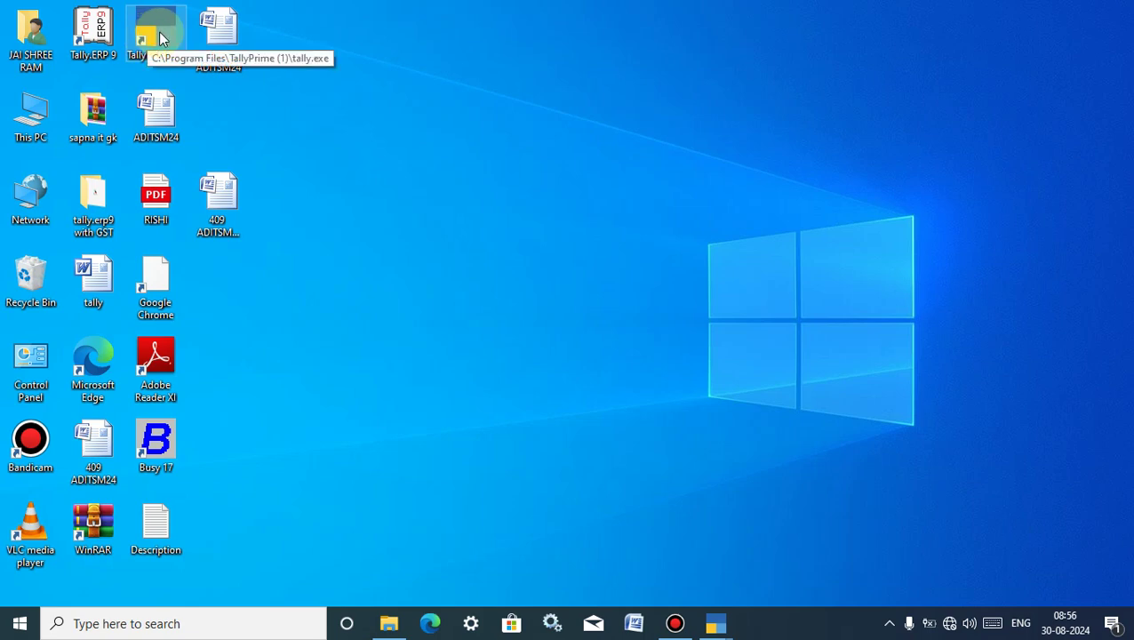
{"action": "left_click", "coordinate": [716, 623]}
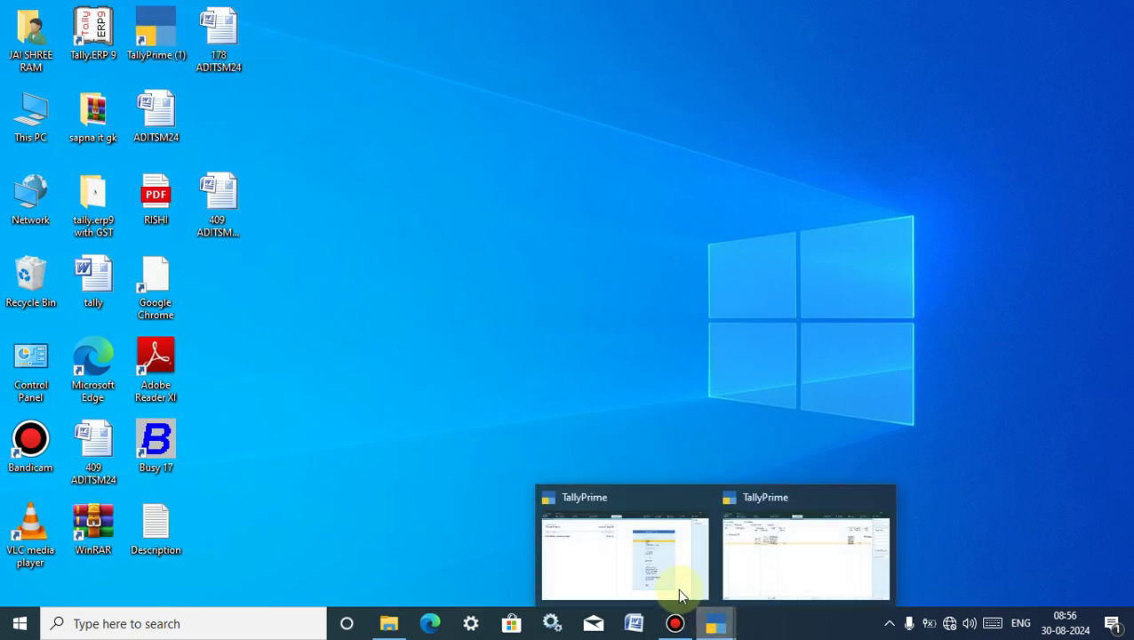
{"action": "left_click", "coordinate": [633, 562]}
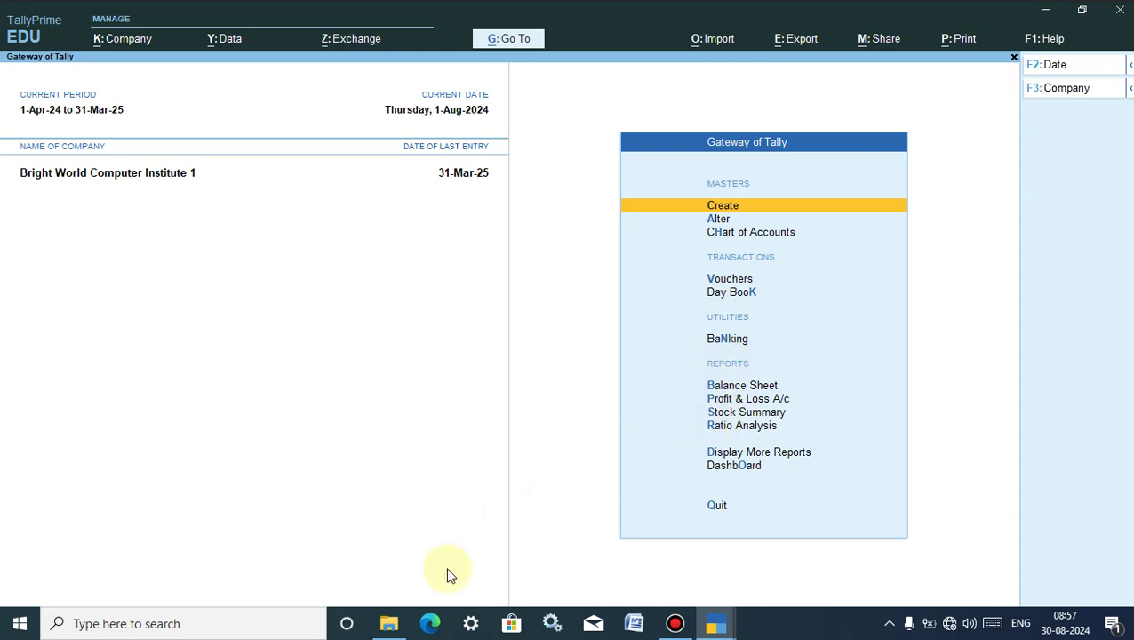
{"action": "left_click", "coordinate": [397, 623]}
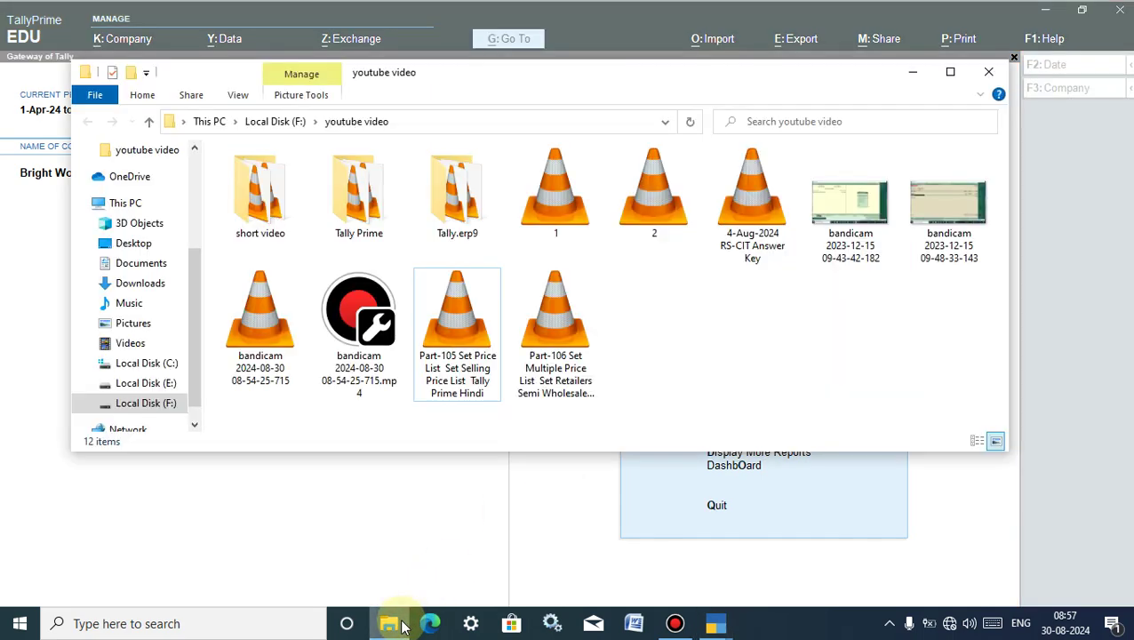
{"action": "left_click", "coordinate": [401, 623]}
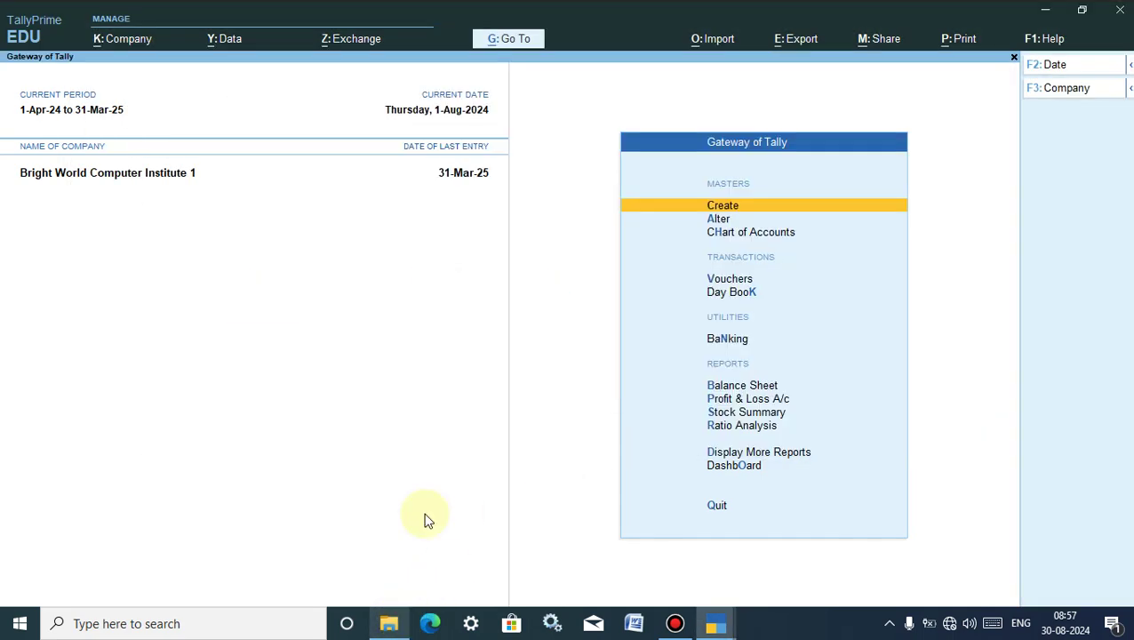
Open the stock group price list for All Items at the Price List level, applicable from 1-Aug-24, and view its rates
{"action": "left_click", "coordinate": [718, 220]}
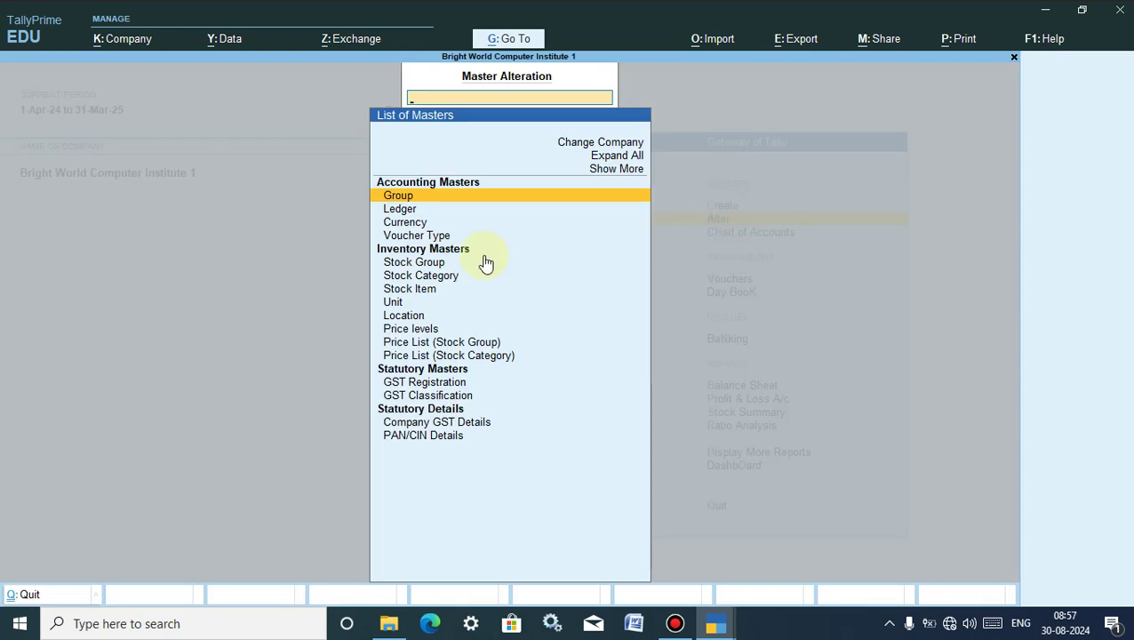
{"action": "left_click", "coordinate": [445, 343]}
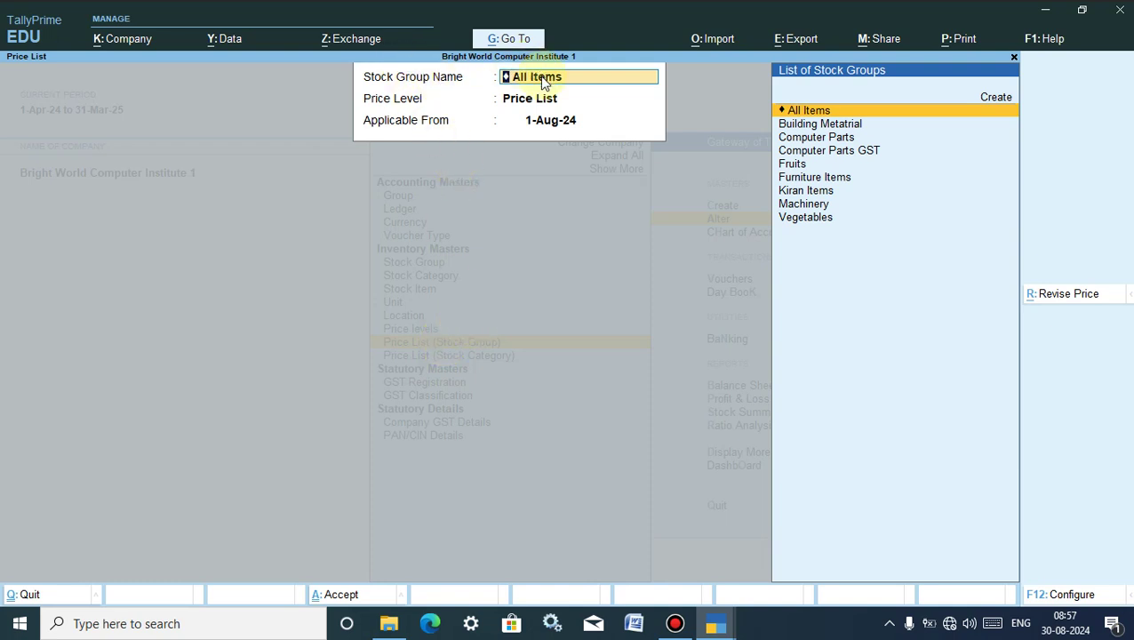
{"action": "key", "text": "Return"}
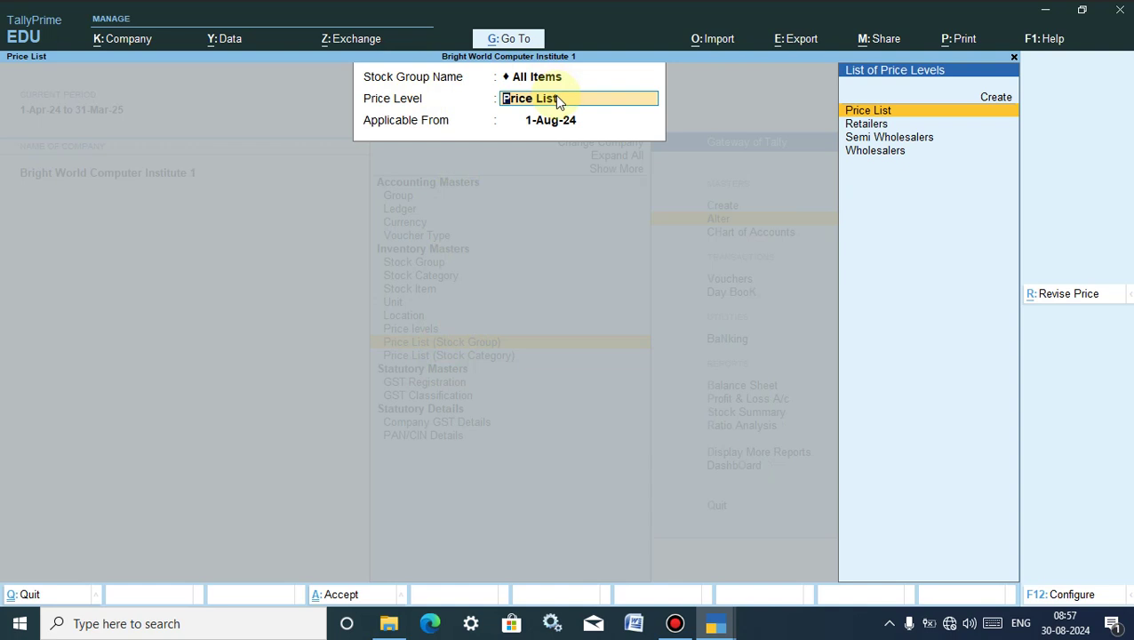
{"action": "key", "text": "Return"}
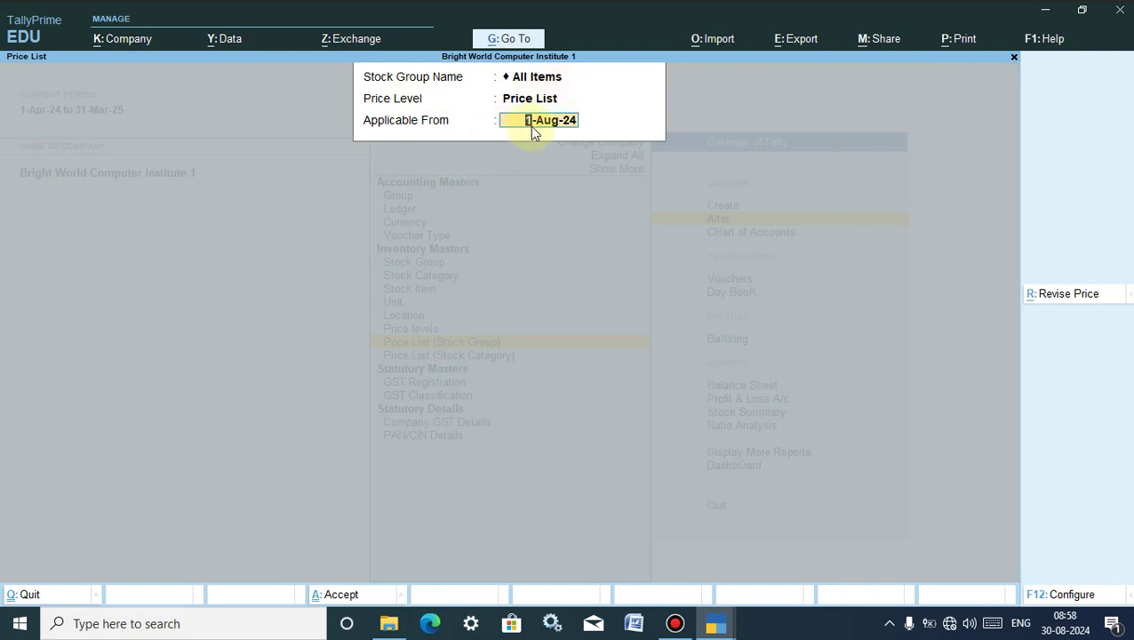
{"action": "type", "text": "1.8"}
{"action": "key", "text": "Return"}
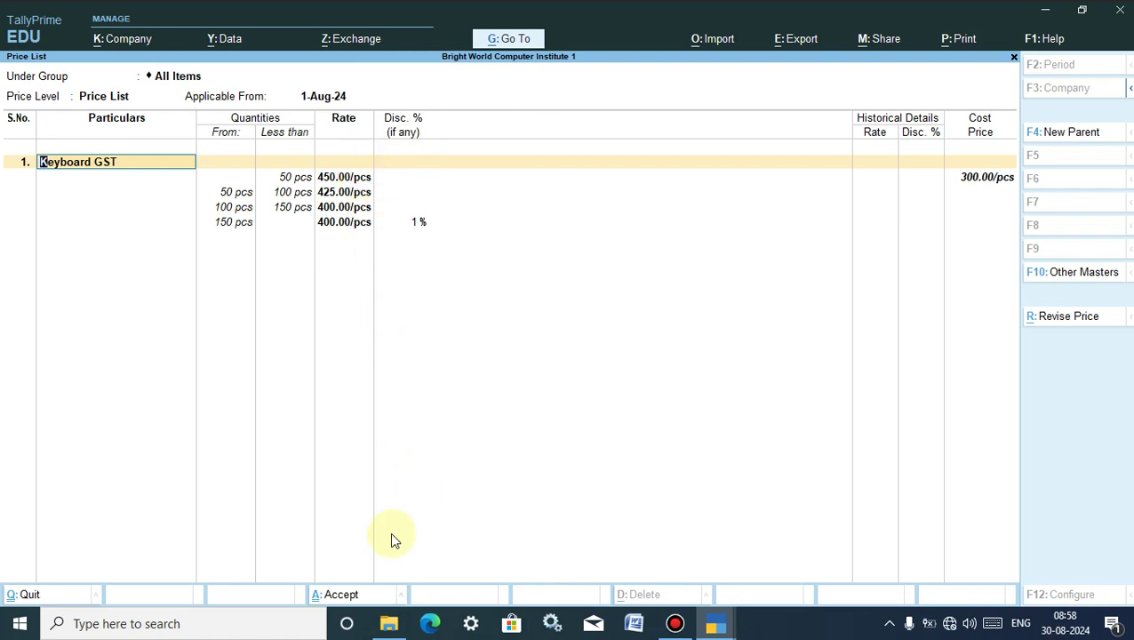
{"action": "left_click", "coordinate": [386, 629]}
{"action": "left_click", "coordinate": [386, 627]}
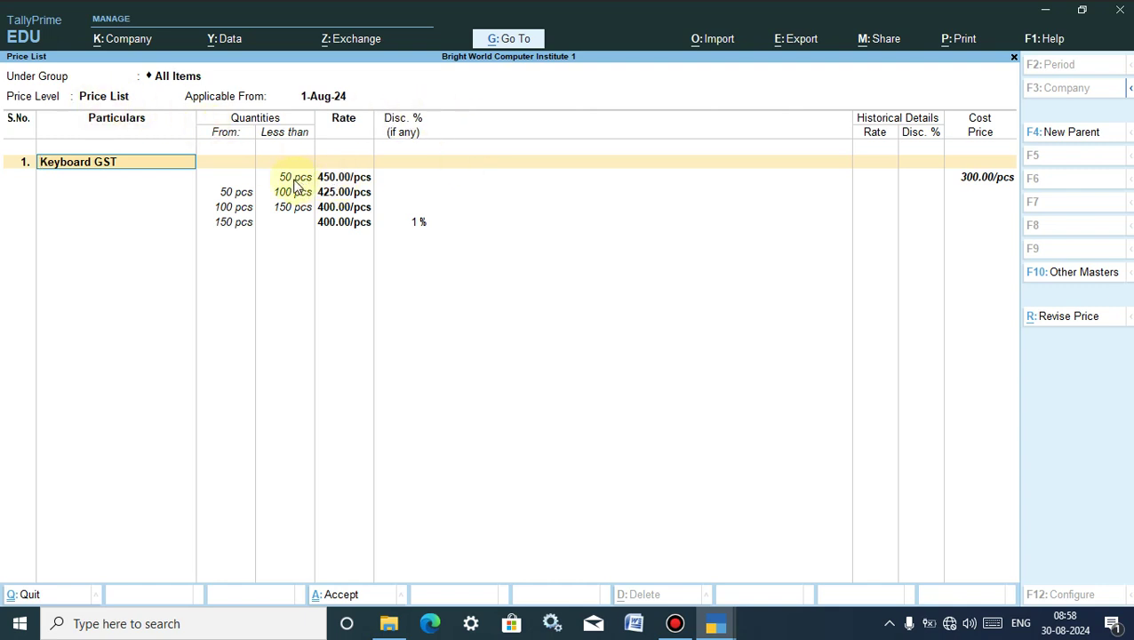
{"action": "left_click", "coordinate": [325, 178]}
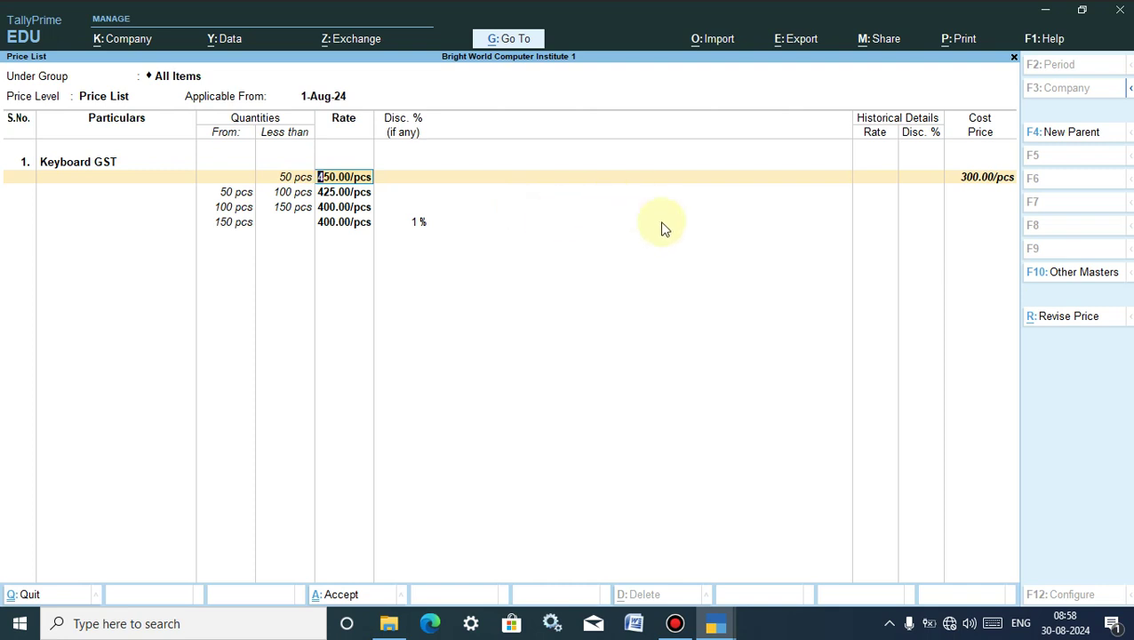
Start a price revision for All Items at the Price List level, applicable from 1-Sep-24
{"action": "left_click", "coordinate": [1062, 320]}
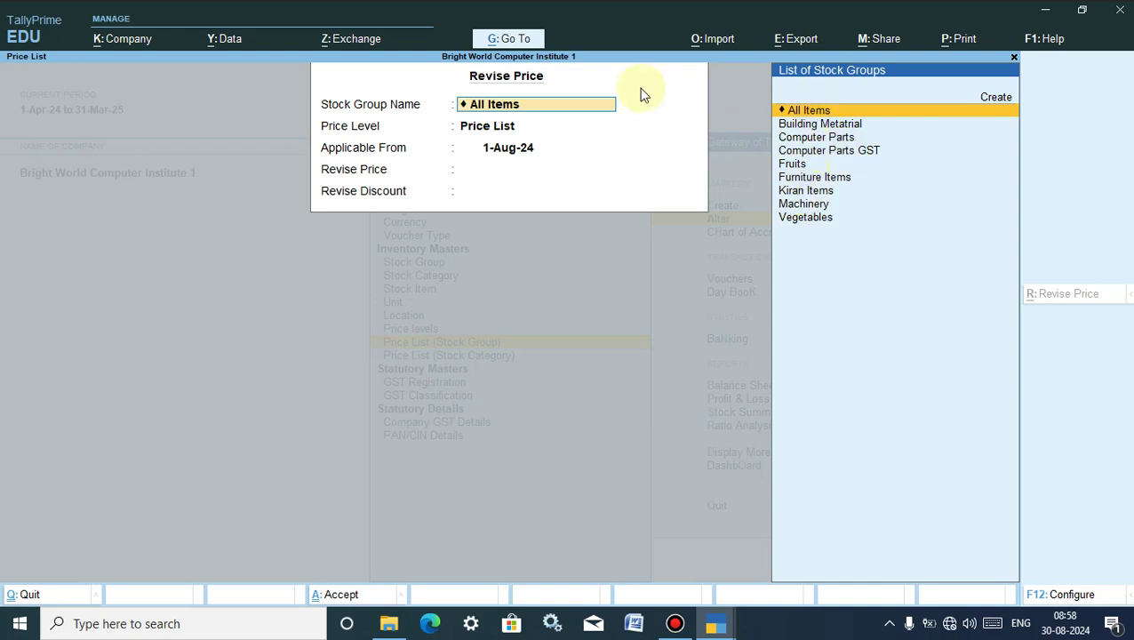
{"action": "left_click", "coordinate": [814, 152]}
{"action": "left_click", "coordinate": [811, 151]}
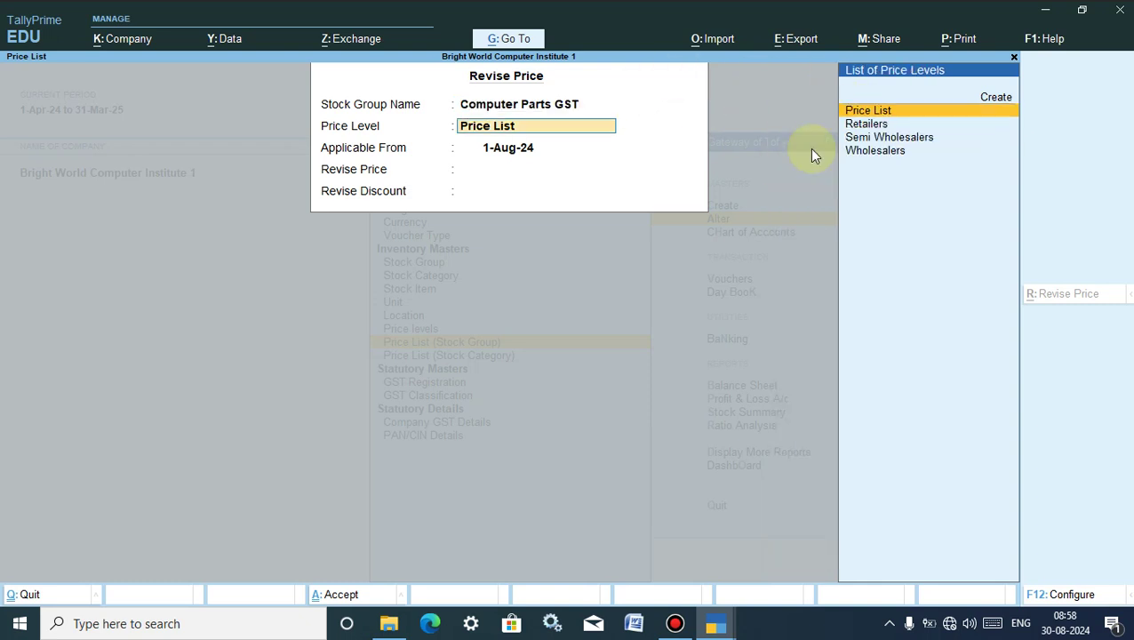
{"action": "left_click", "coordinate": [541, 110]}
{"action": "key", "text": "Up"}
{"action": "key", "text": "Up"}
{"action": "key", "text": "Up"}
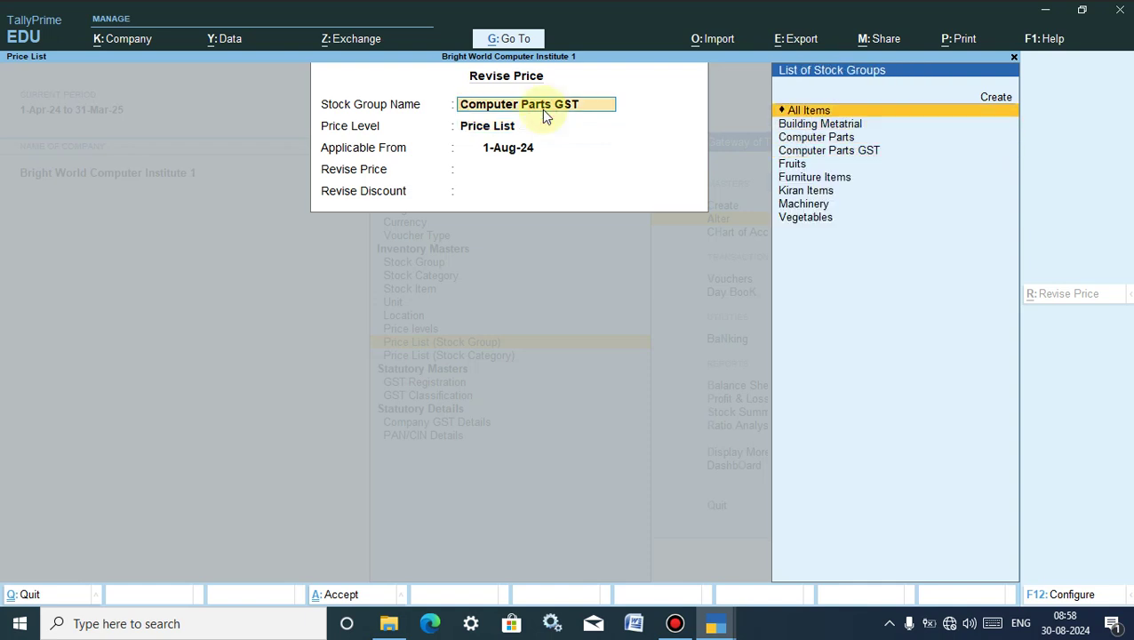
{"action": "key", "text": "Return"}
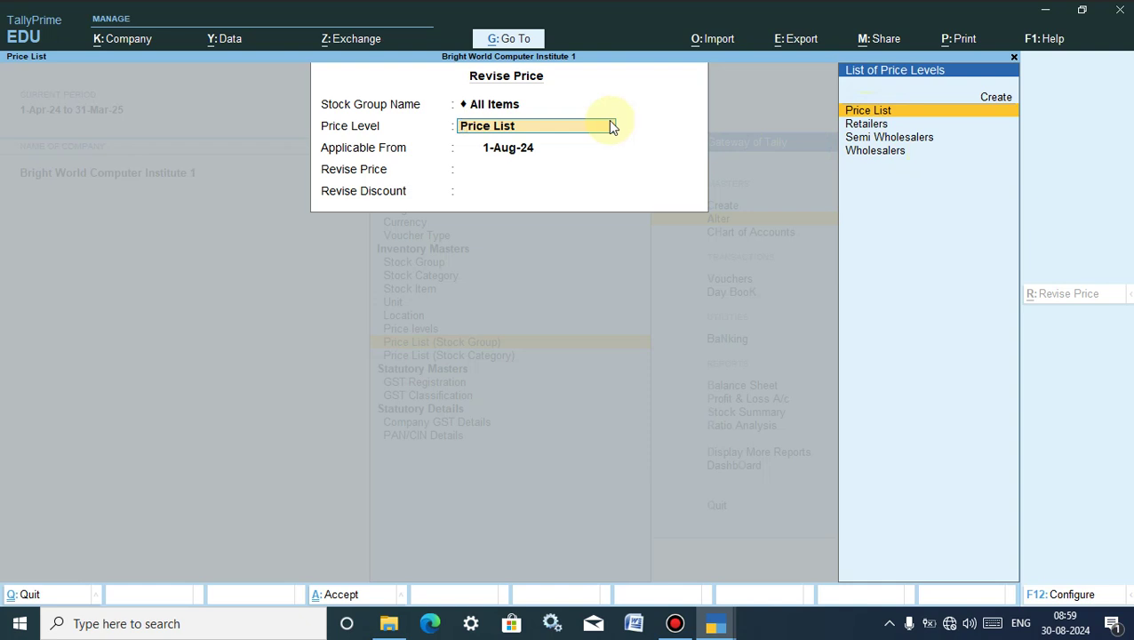
{"action": "left_click", "coordinate": [867, 114]}
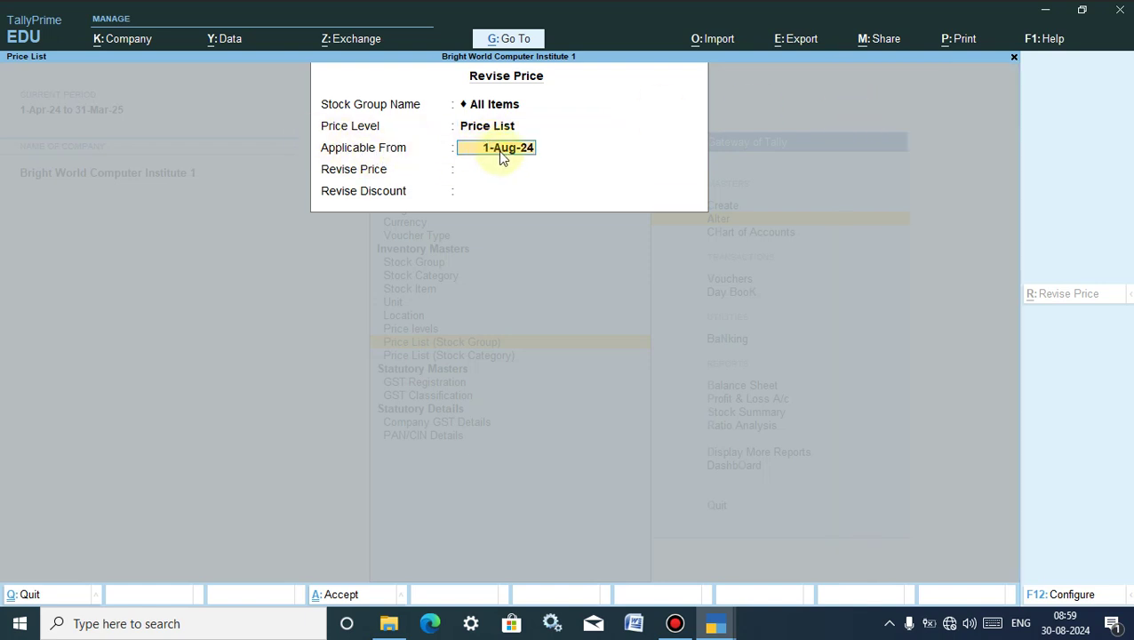
{"action": "type", "text": "1-9"}
{"action": "key", "text": "Return"}
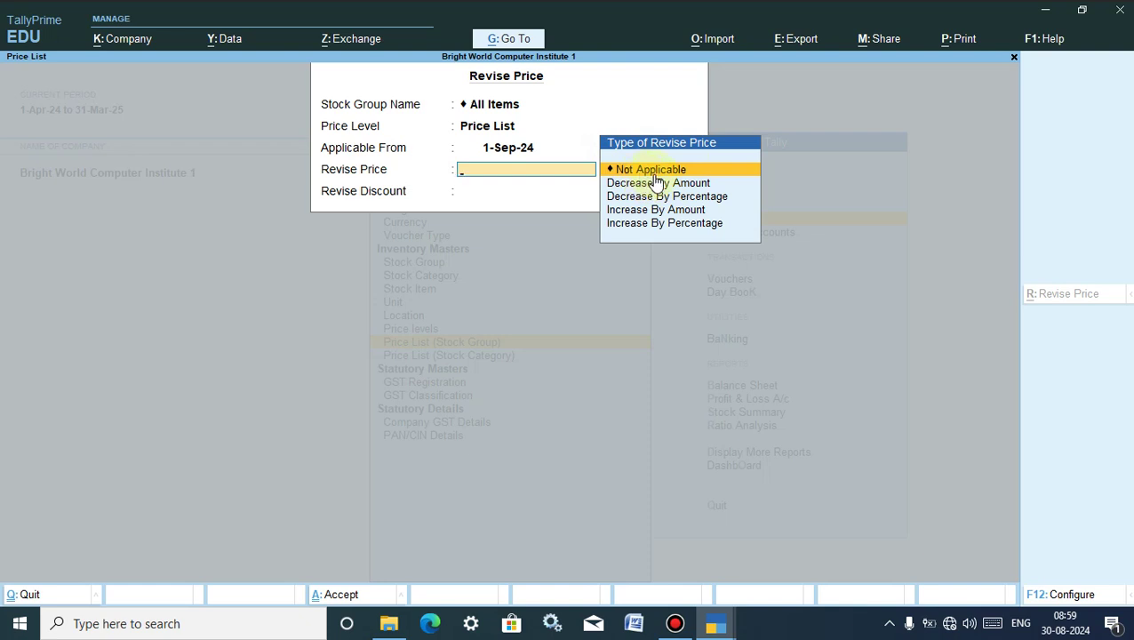
Revise the price with Increase By Amount 10 ₹, set the discount revision to Not Applicable, and open the revised price list
{"action": "left_click", "coordinate": [658, 185]}
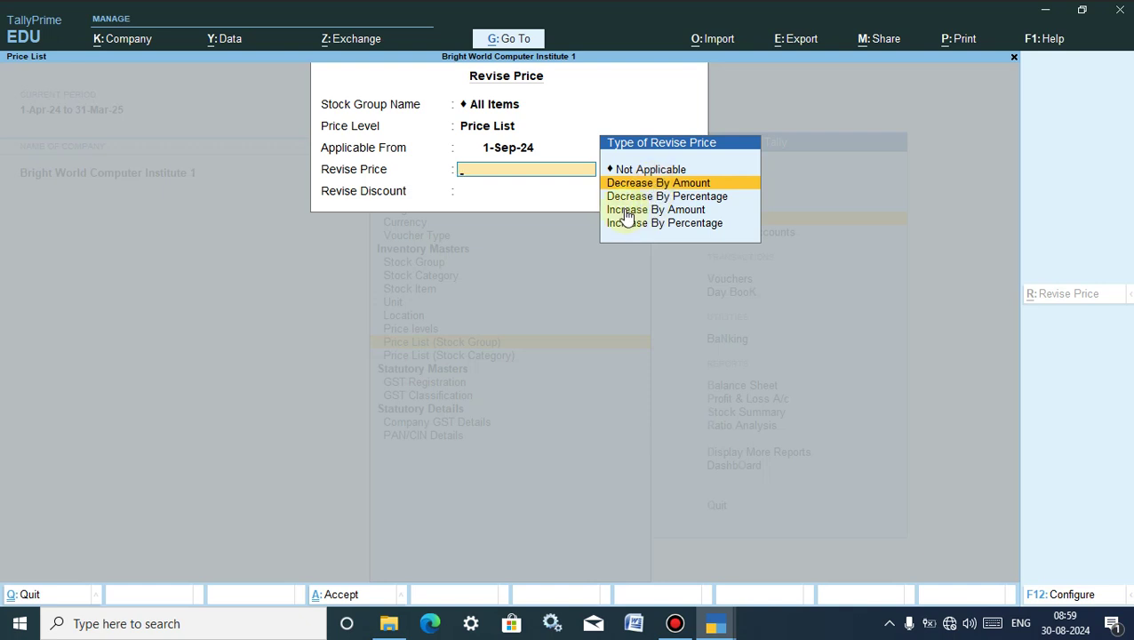
{"action": "left_click", "coordinate": [631, 211]}
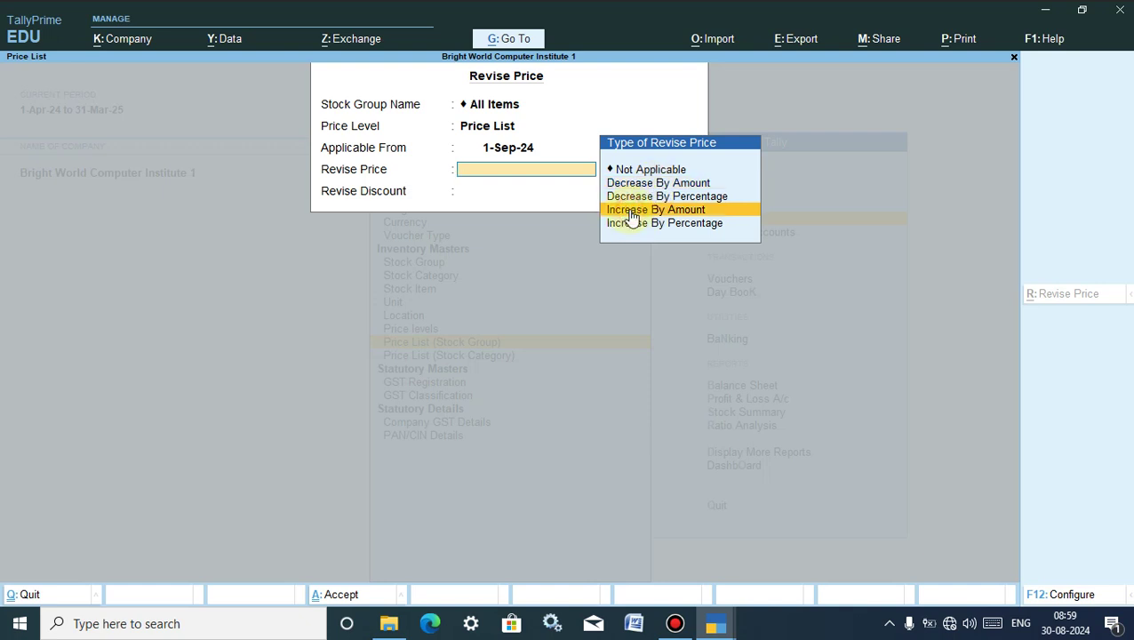
{"action": "left_click", "coordinate": [694, 212]}
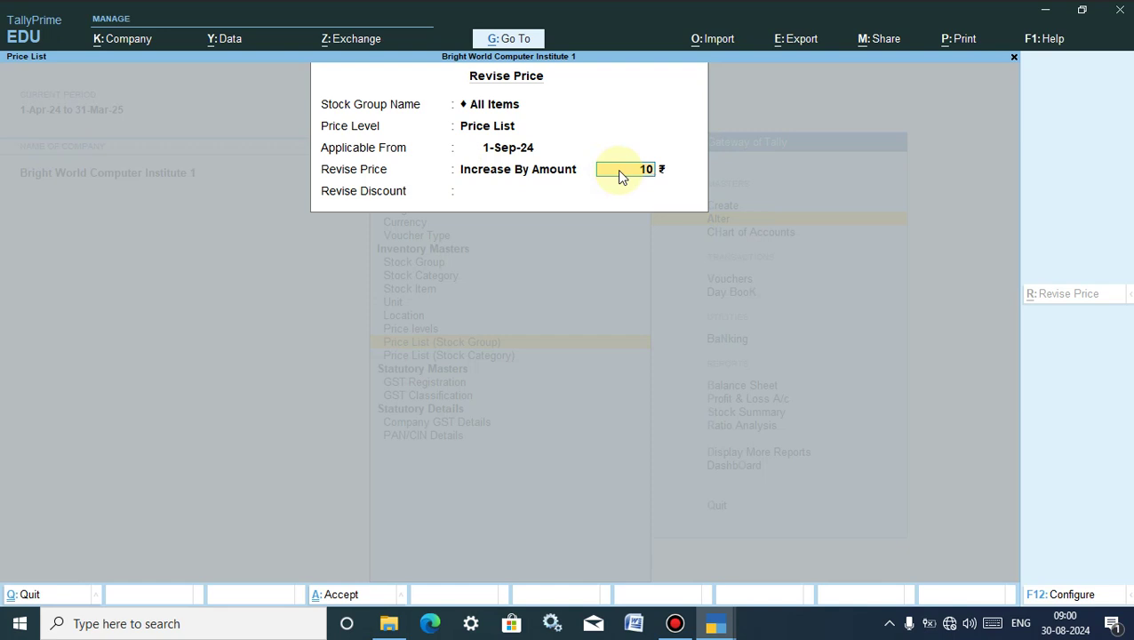
{"action": "key", "text": "Return"}
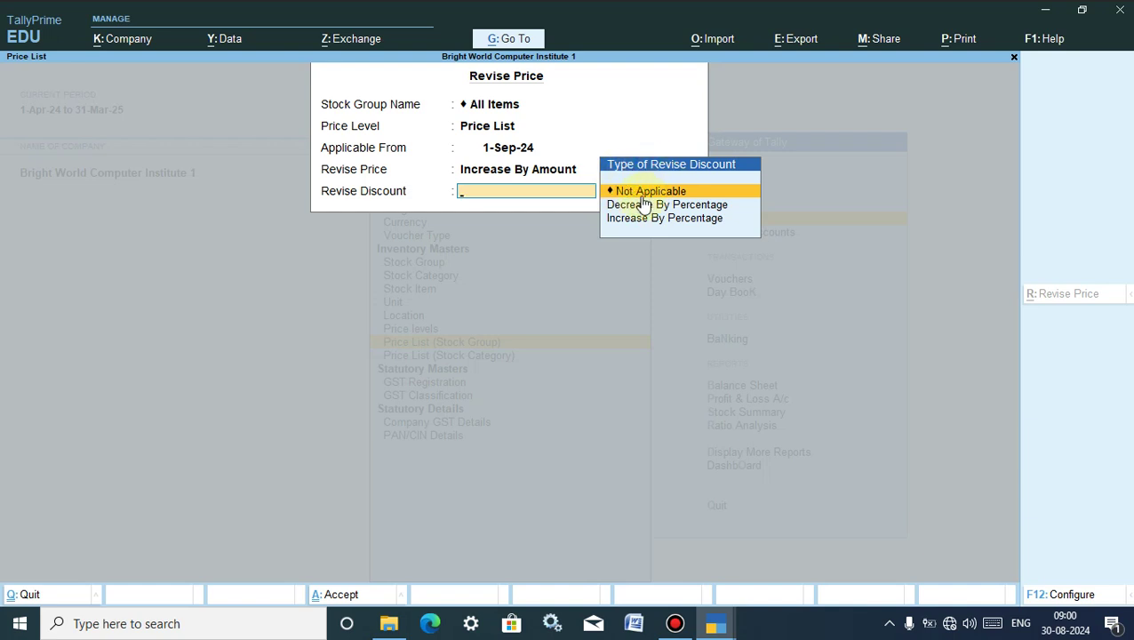
{"action": "left_click", "coordinate": [641, 193]}
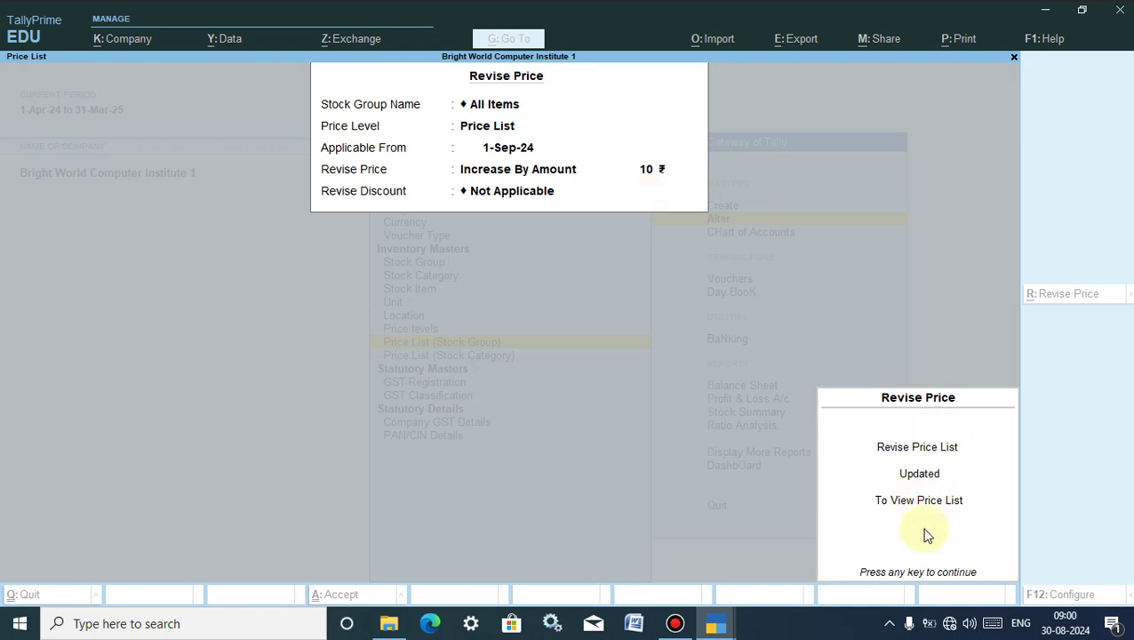
{"action": "key", "text": "Return"}
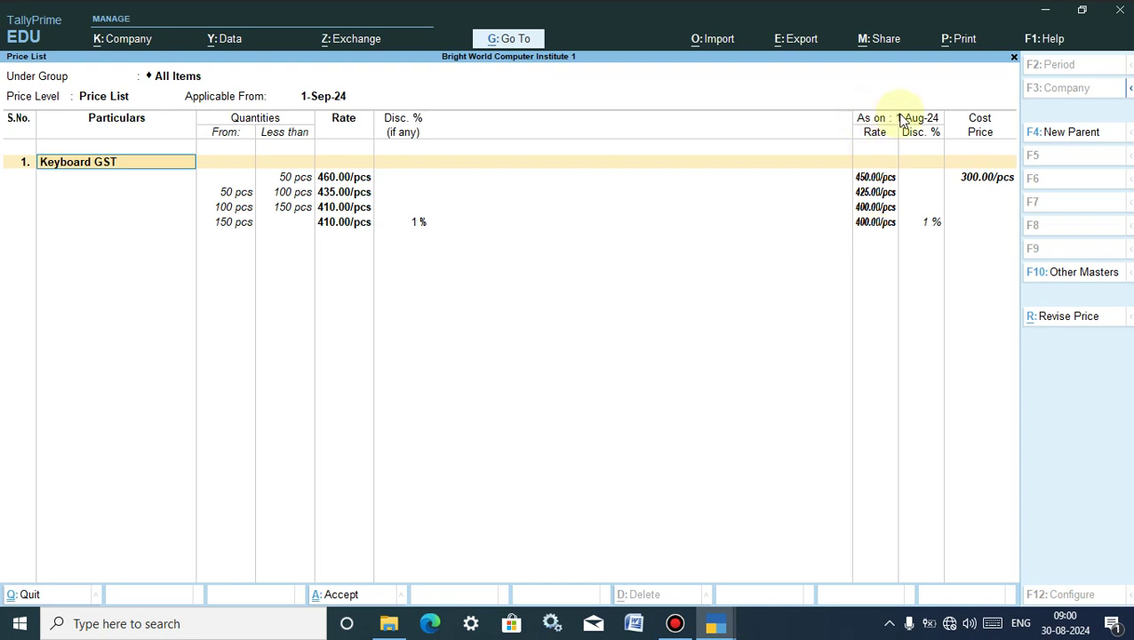
{"action": "key", "text": "Return"}
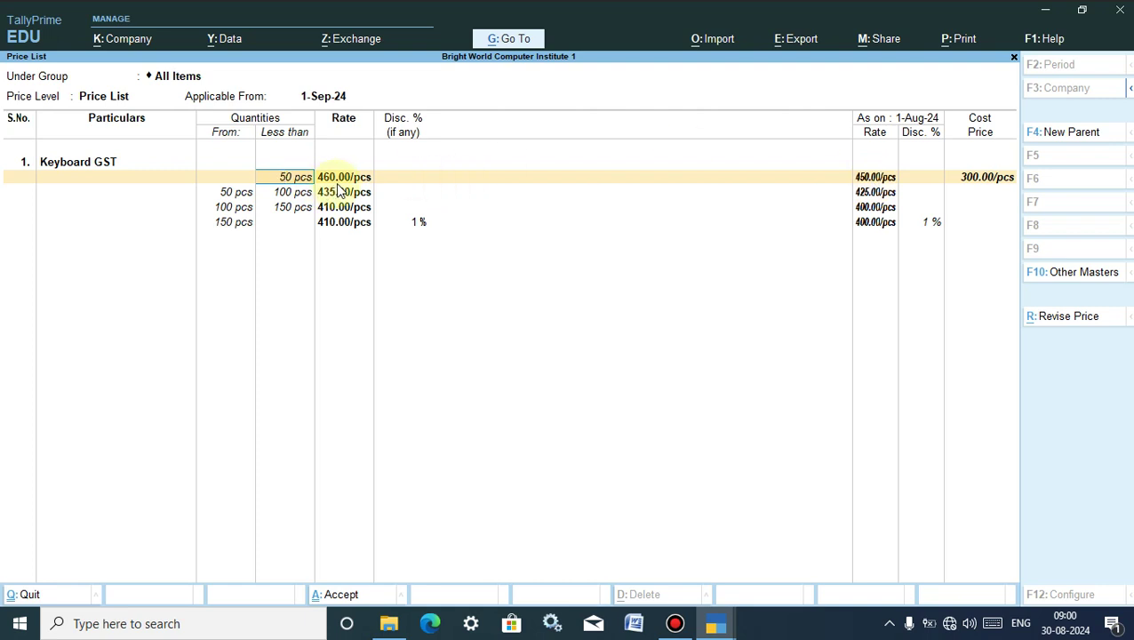
Compare the Keyboard GST rates after the fixed-amount increase with the 1-Aug-24 rates for each quantity slab
{"action": "key", "text": "Return"}
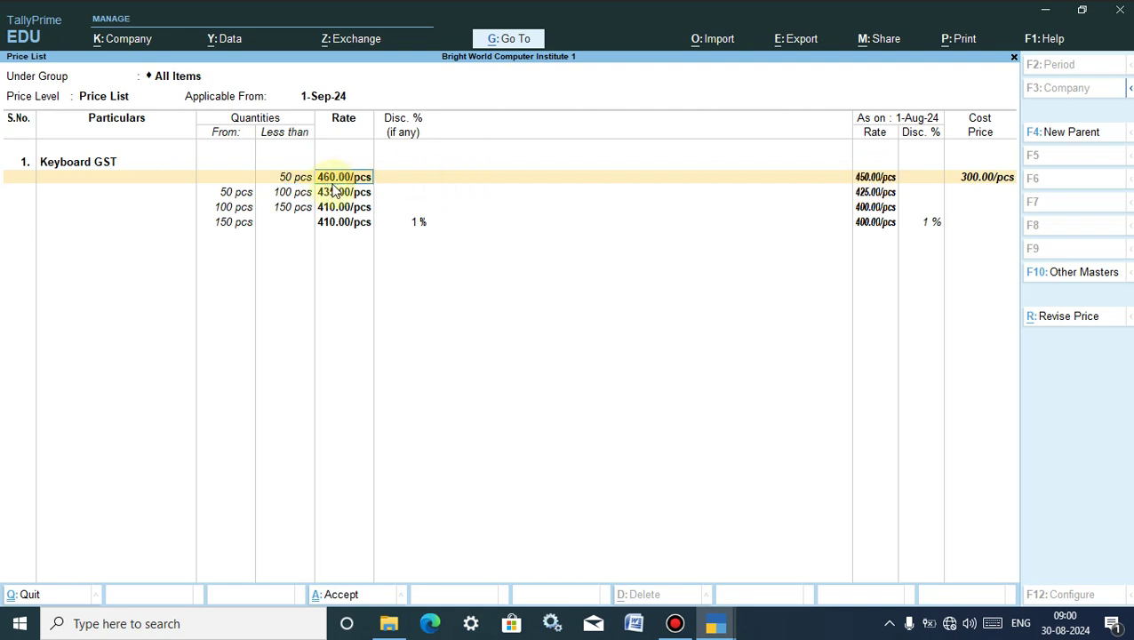
{"action": "left_click", "coordinate": [230, 192]}
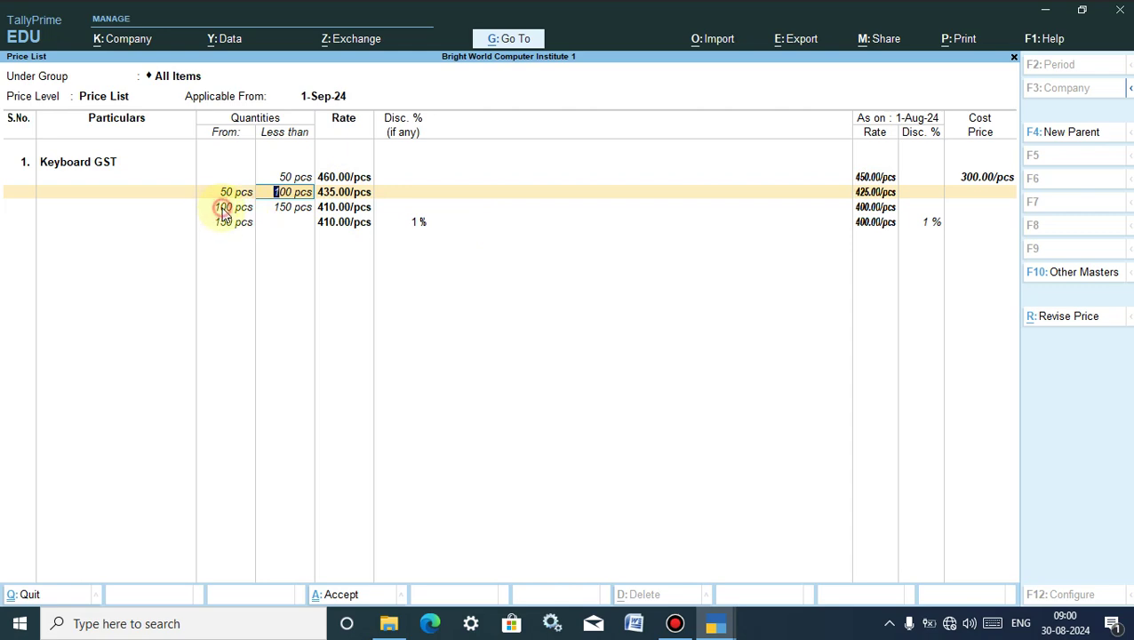
{"action": "left_click", "coordinate": [283, 208]}
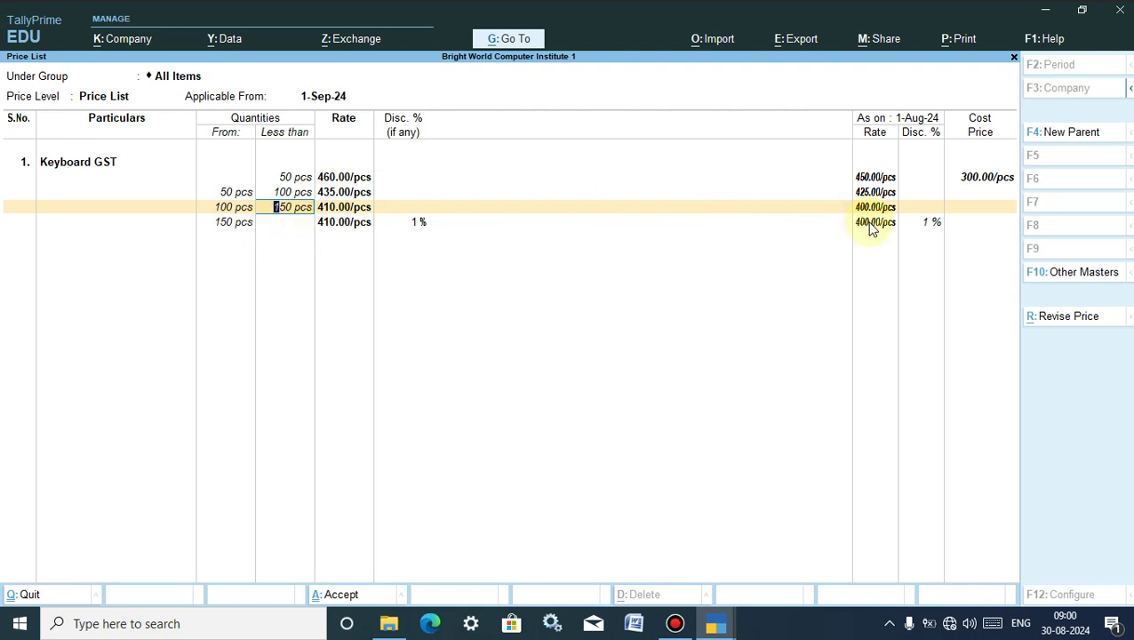
{"action": "left_click", "coordinate": [331, 229]}
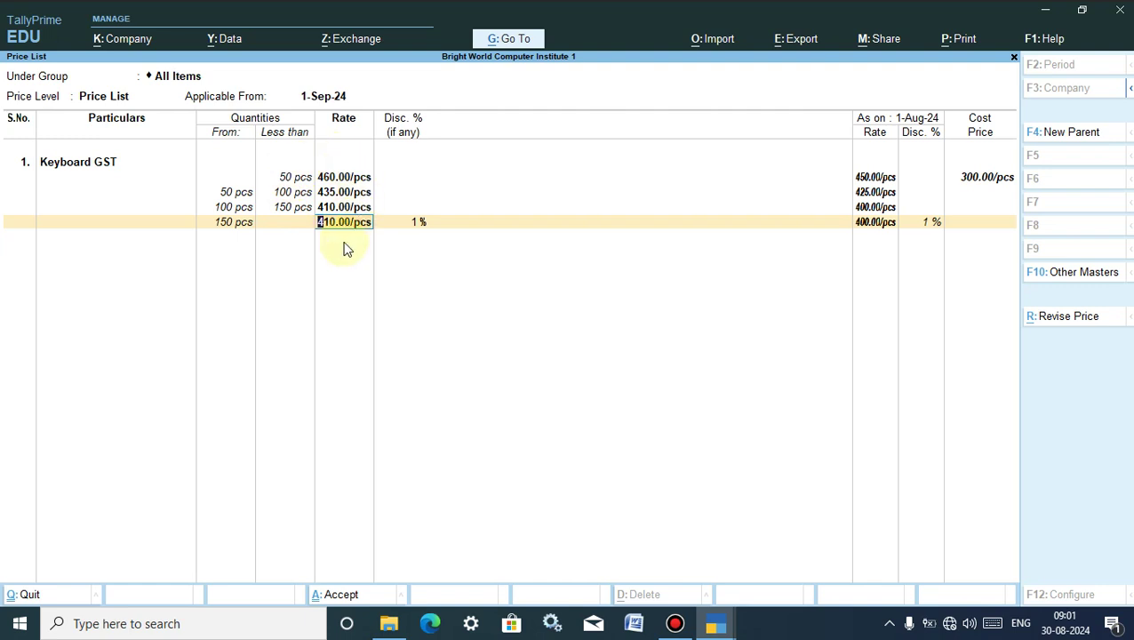
Revise the All Items price list from 1-Sep-24 with Decrease By Amount 10 ₹ and discount revision Not Applicable, and open the revised list
{"action": "left_click", "coordinate": [1056, 320]}
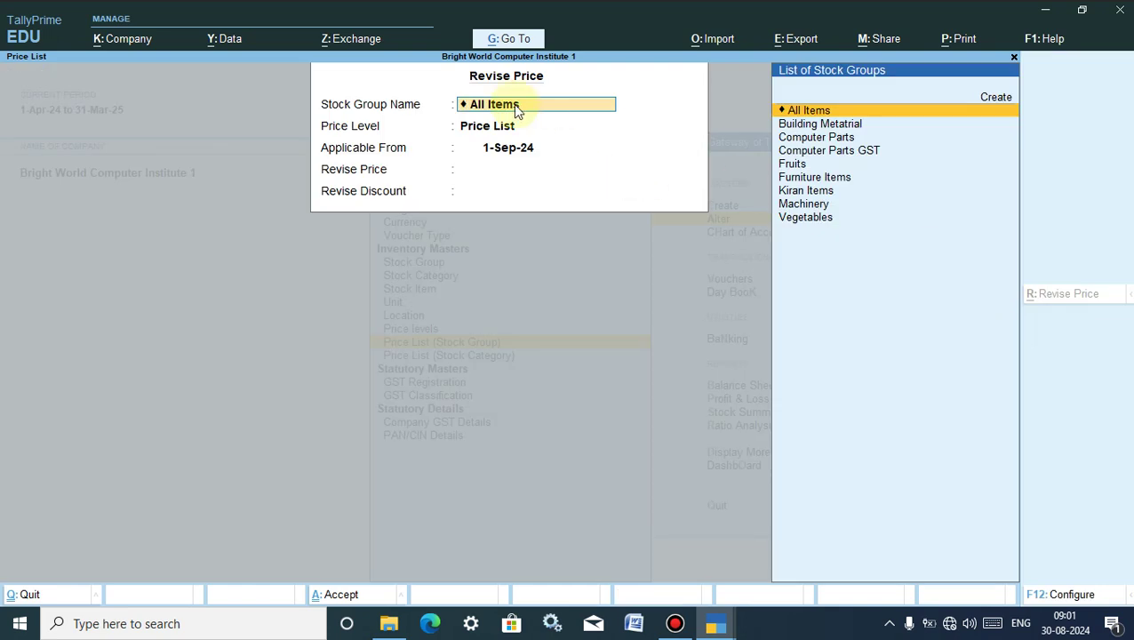
{"action": "key", "text": "Return"}
{"action": "key", "text": "Return"}
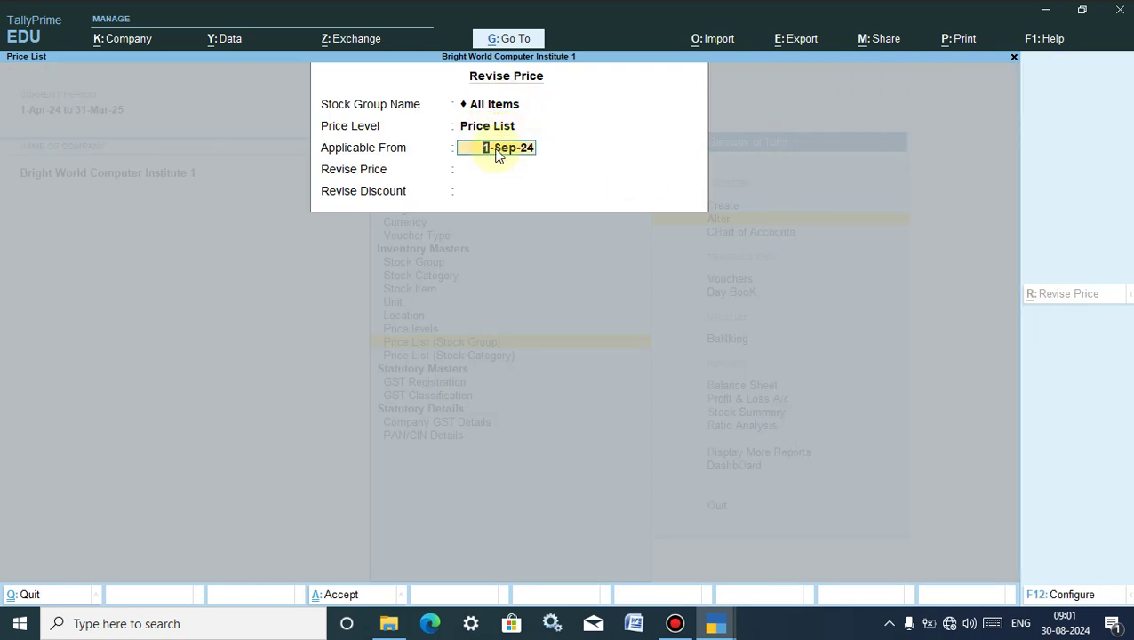
{"action": "key", "text": "Return"}
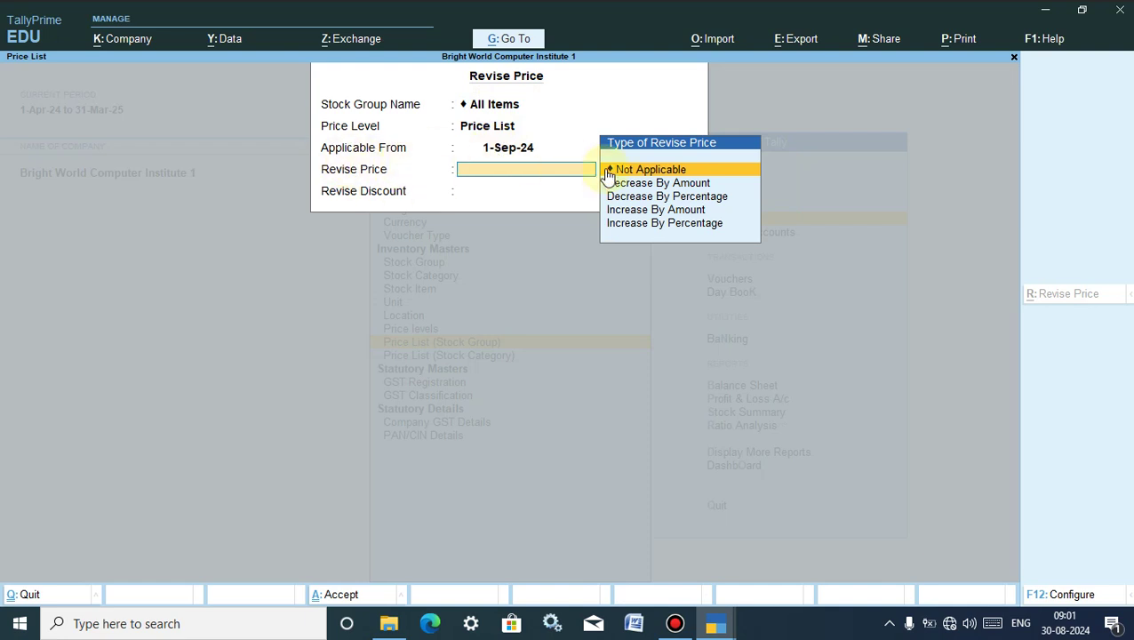
{"action": "left_click", "coordinate": [662, 211]}
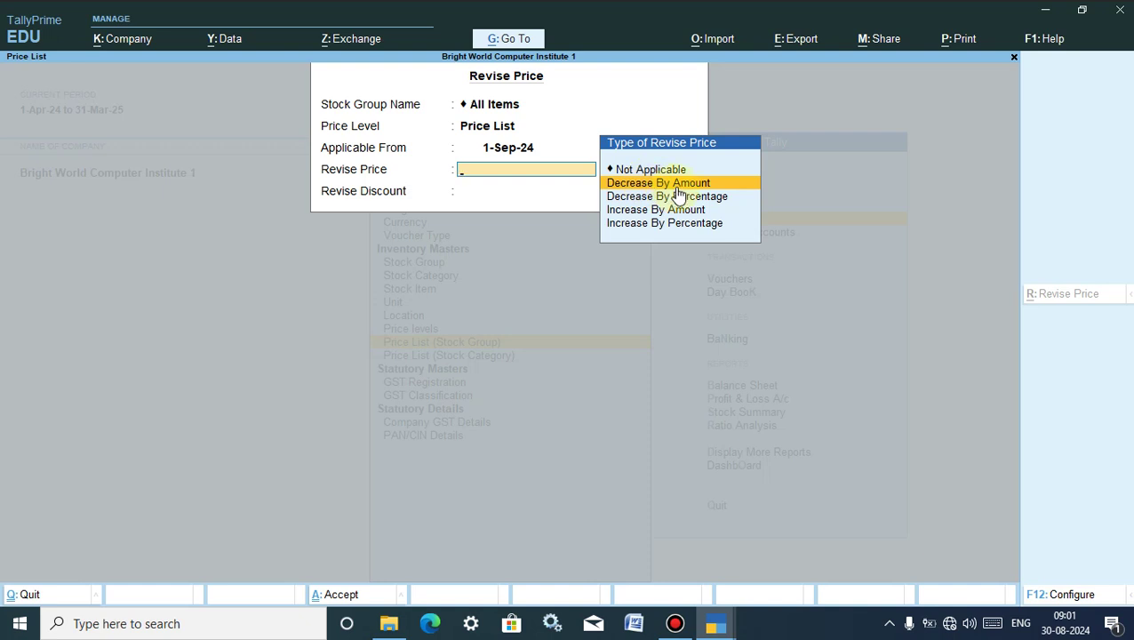
{"action": "left_click", "coordinate": [672, 183]}
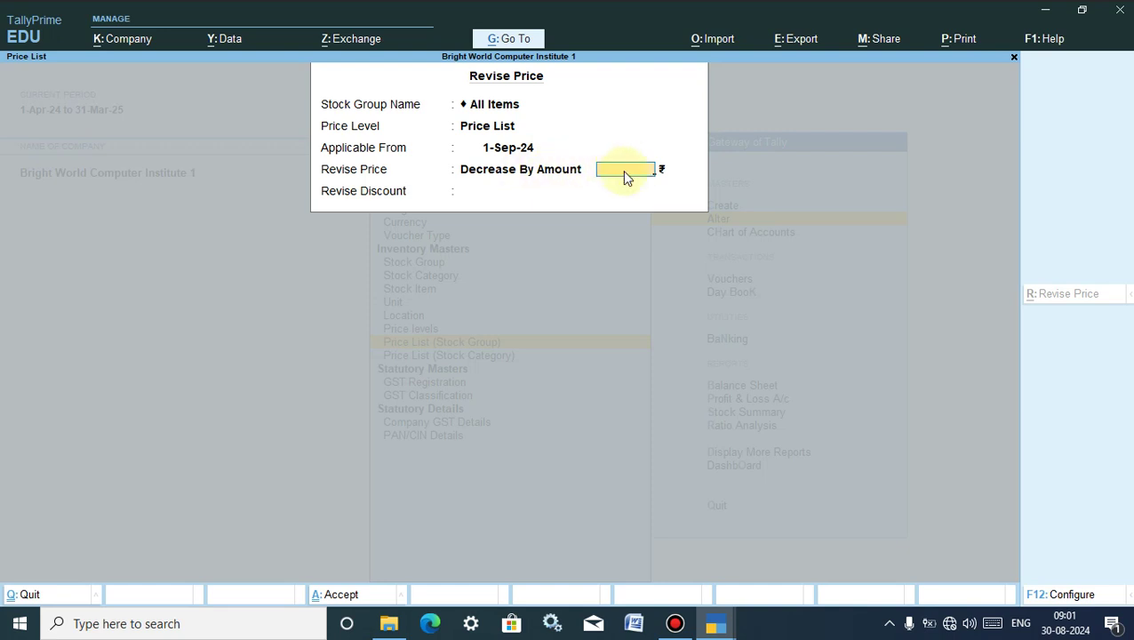
{"action": "type", "text": "10"}
{"action": "key", "text": "Return"}
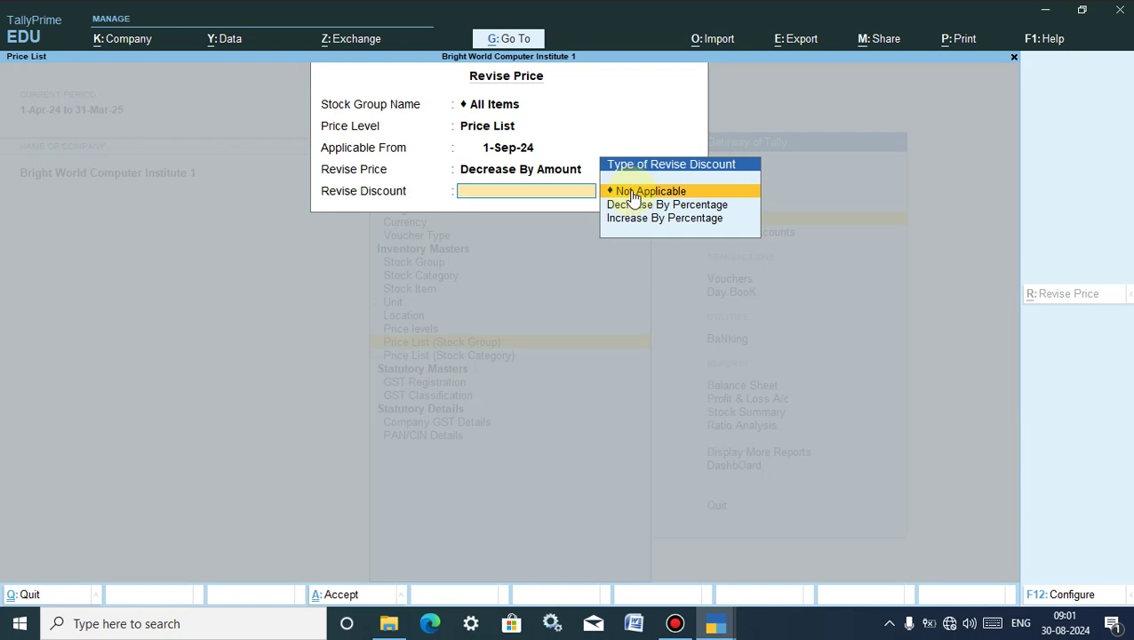
{"action": "left_click", "coordinate": [629, 190]}
{"action": "key", "text": "Return"}
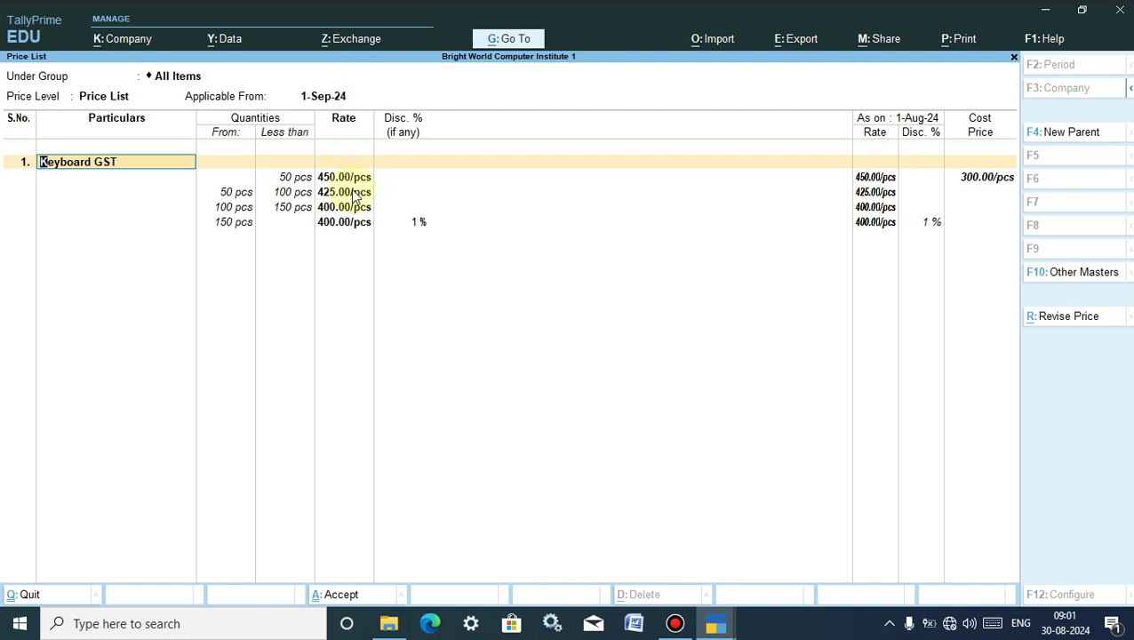
Revise the All Items price list from 1-Sep-24 with Increase By Percentage 10 % and discount revision Not Applicable, and open the revised list
{"action": "left_click", "coordinate": [1044, 321]}
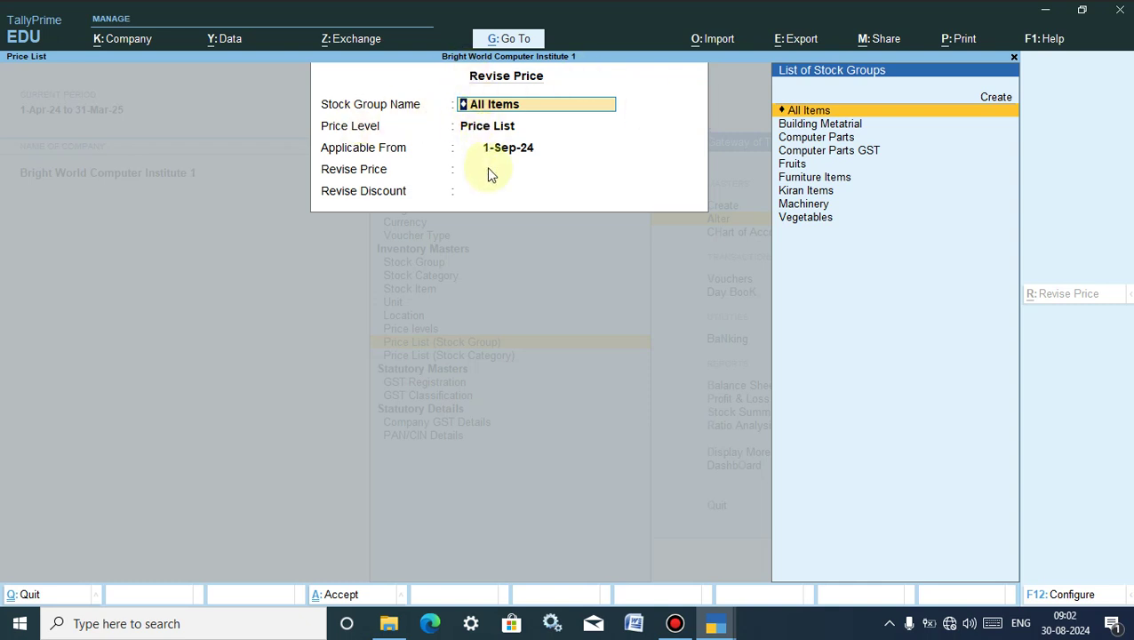
{"action": "key", "text": "Return"}
{"action": "key", "text": "Return"}
{"action": "key", "text": "Return"}
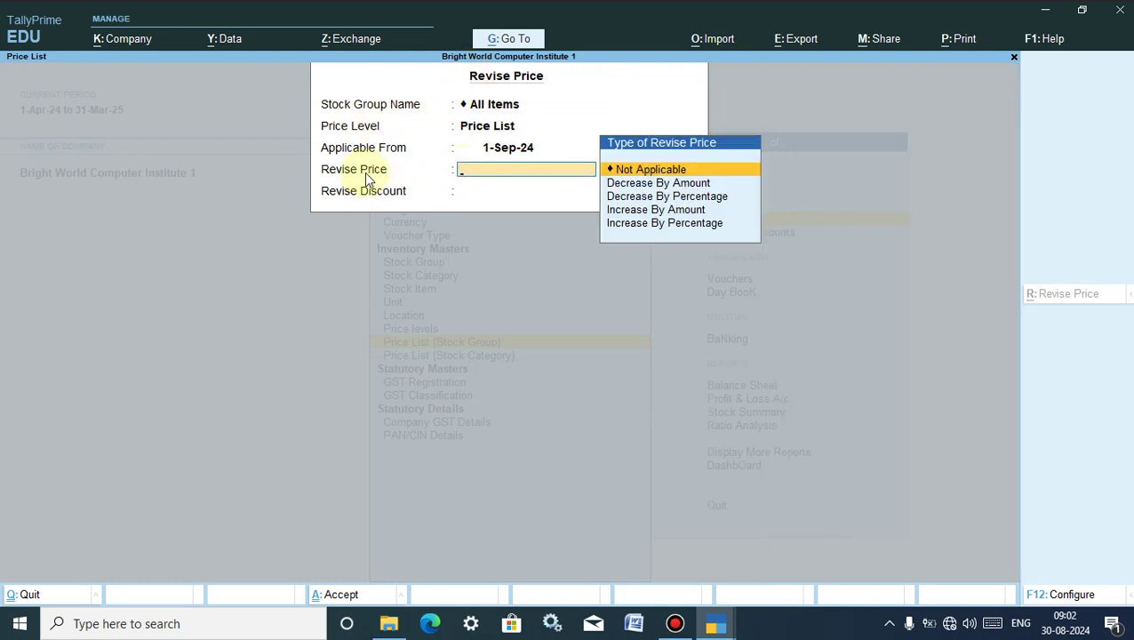
{"action": "left_click", "coordinate": [654, 228]}
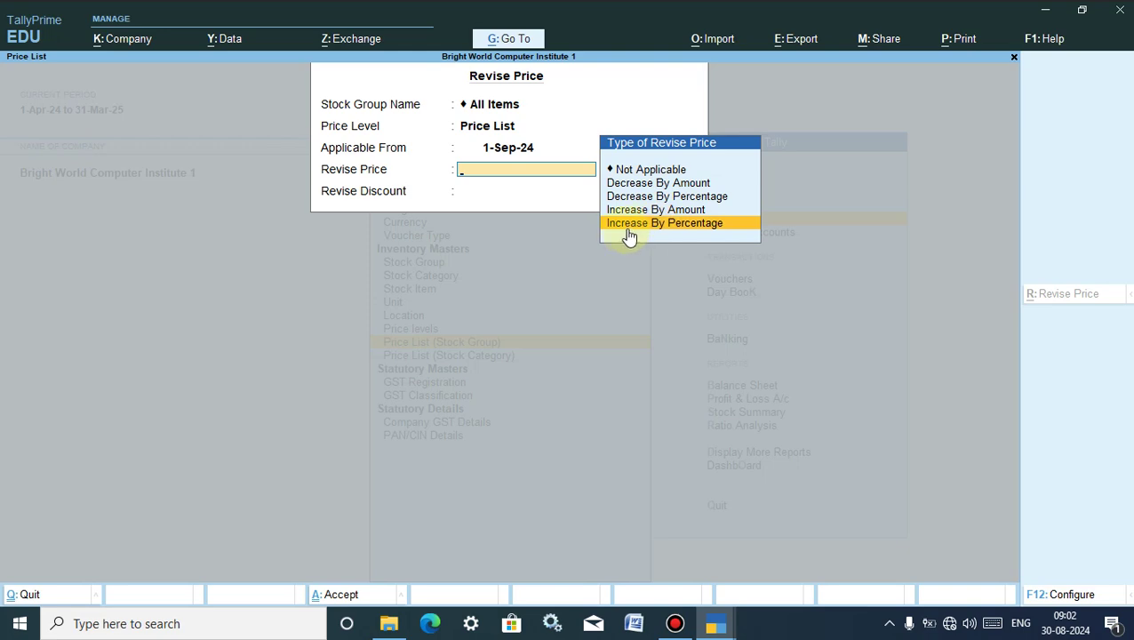
{"action": "left_click", "coordinate": [684, 224]}
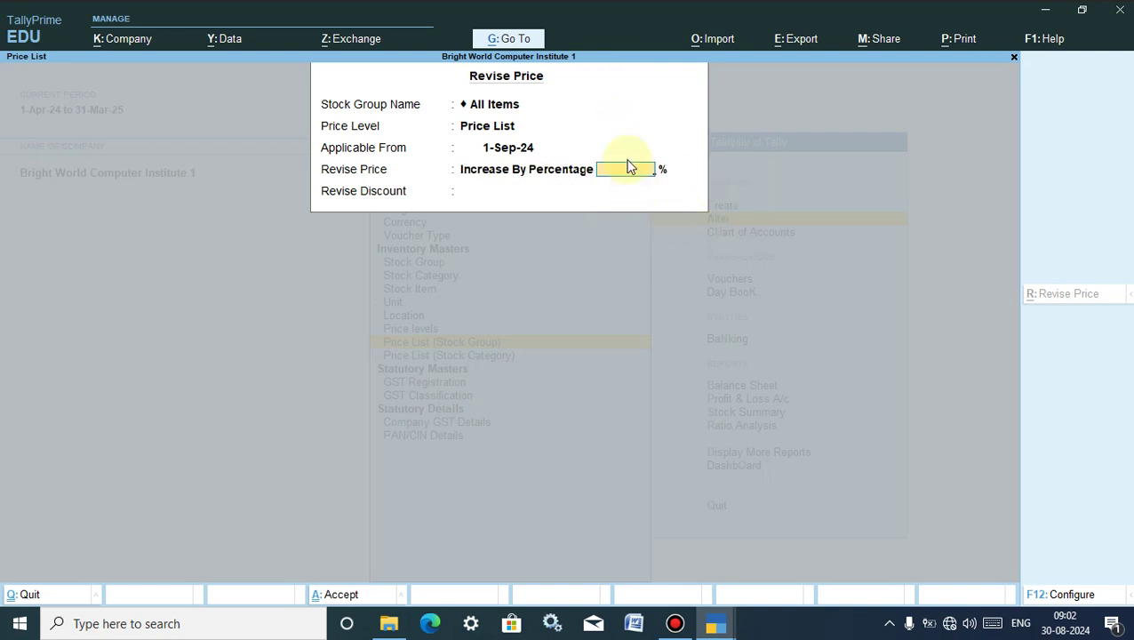
{"action": "key", "text": "Return"}
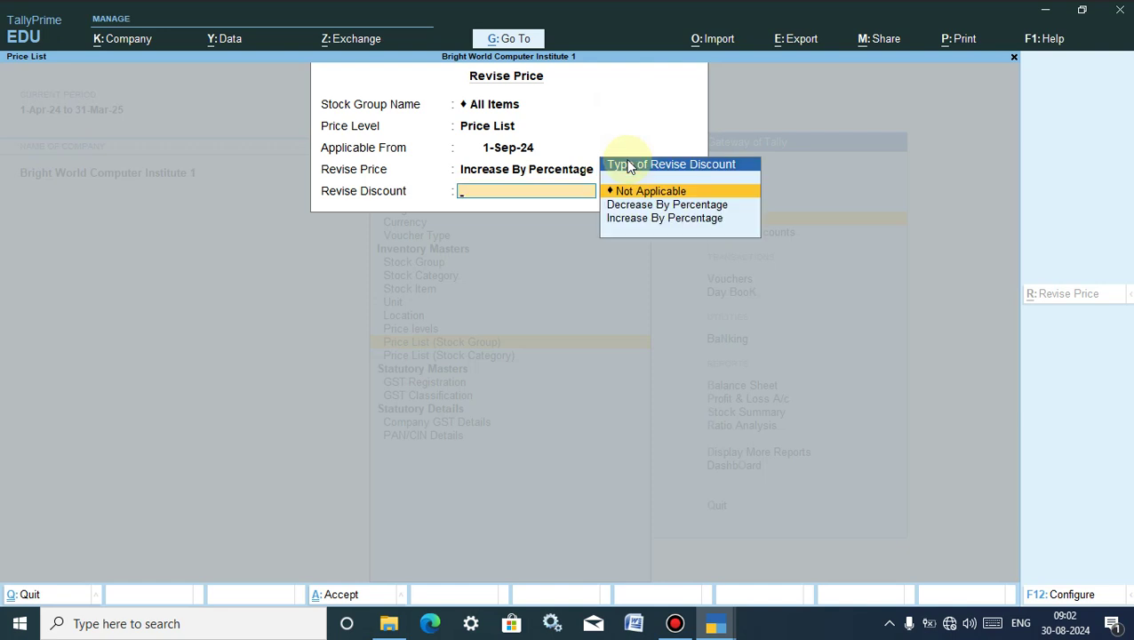
{"action": "left_click", "coordinate": [682, 191]}
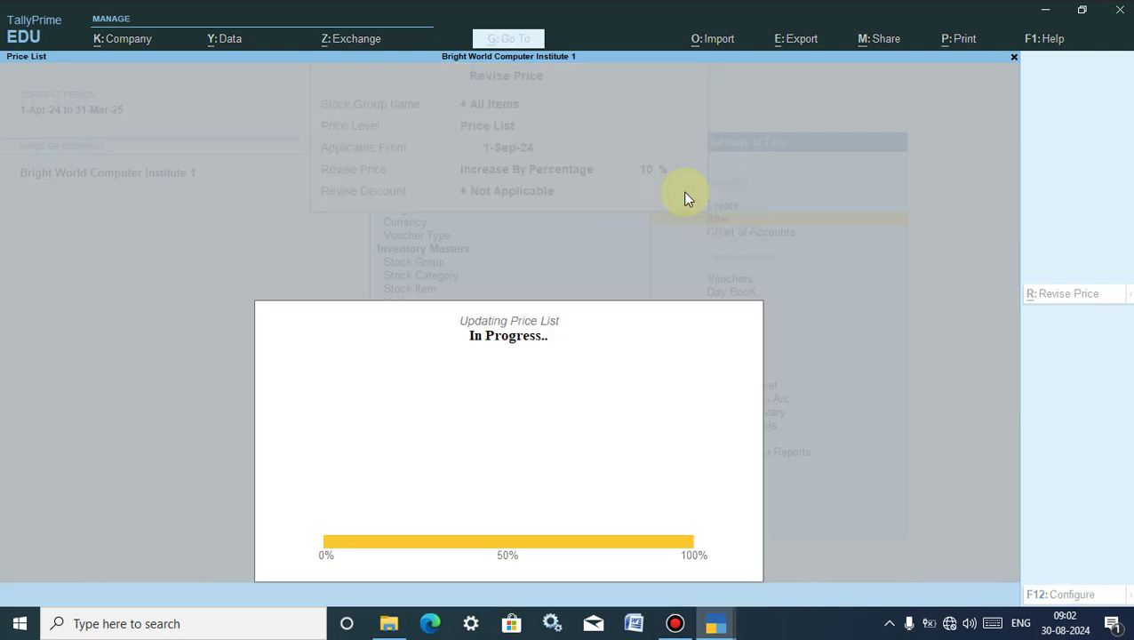
{"action": "key", "text": "Return"}
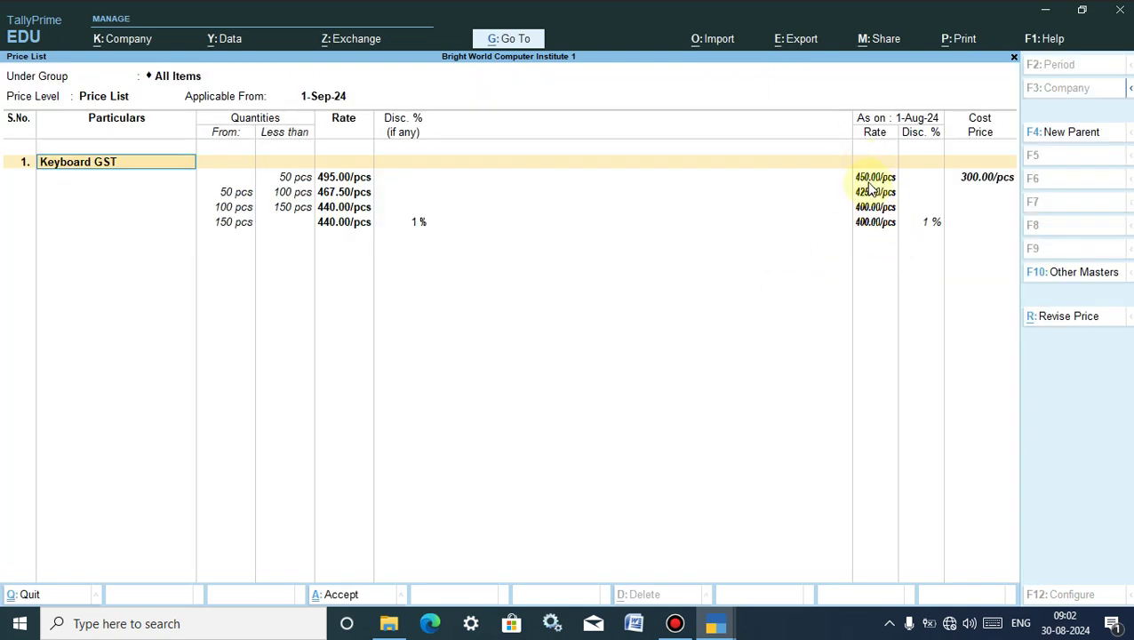
Check the Keyboard GST rates after the percentage increase against the 1-Aug-24 rates, slab by slab
{"action": "left_click", "coordinate": [327, 180]}
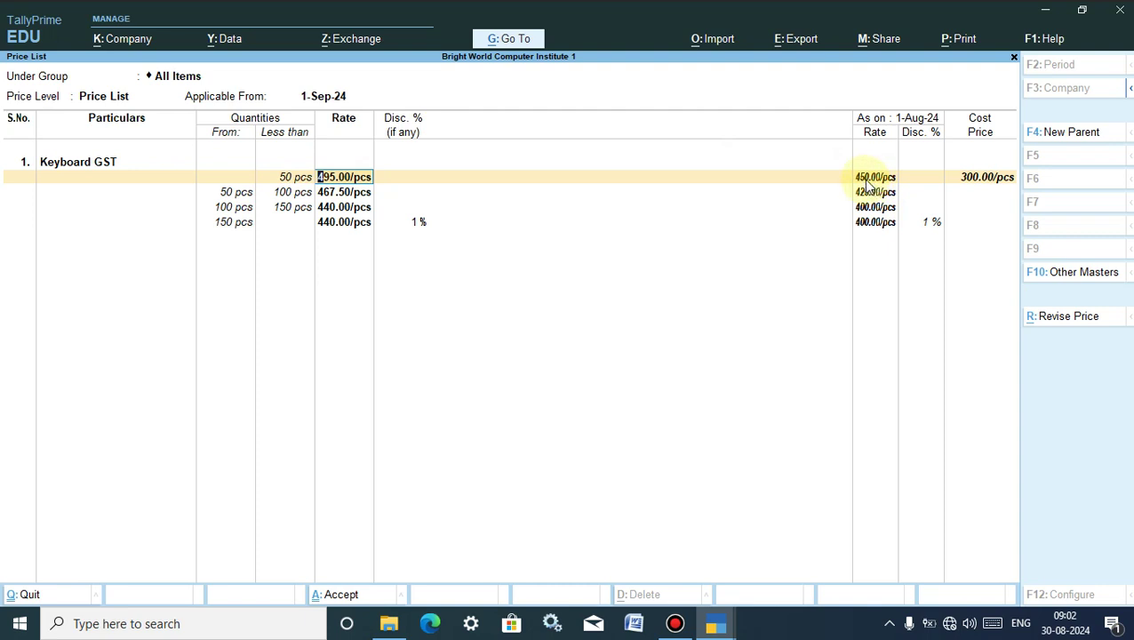
{"action": "left_click", "coordinate": [335, 192]}
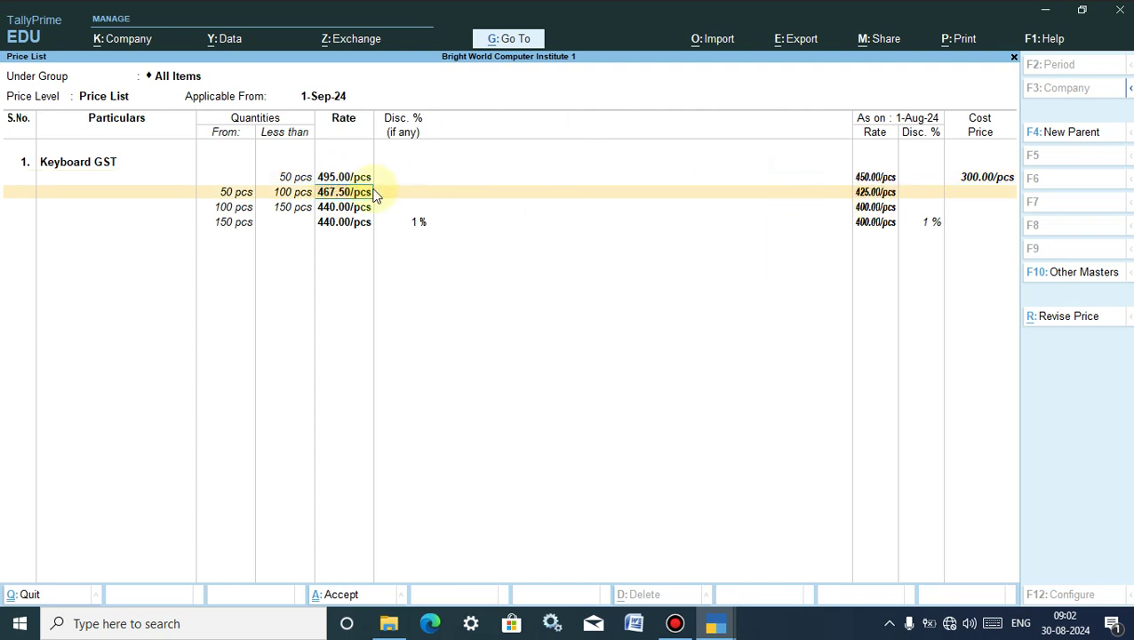
{"action": "key", "text": "Down"}
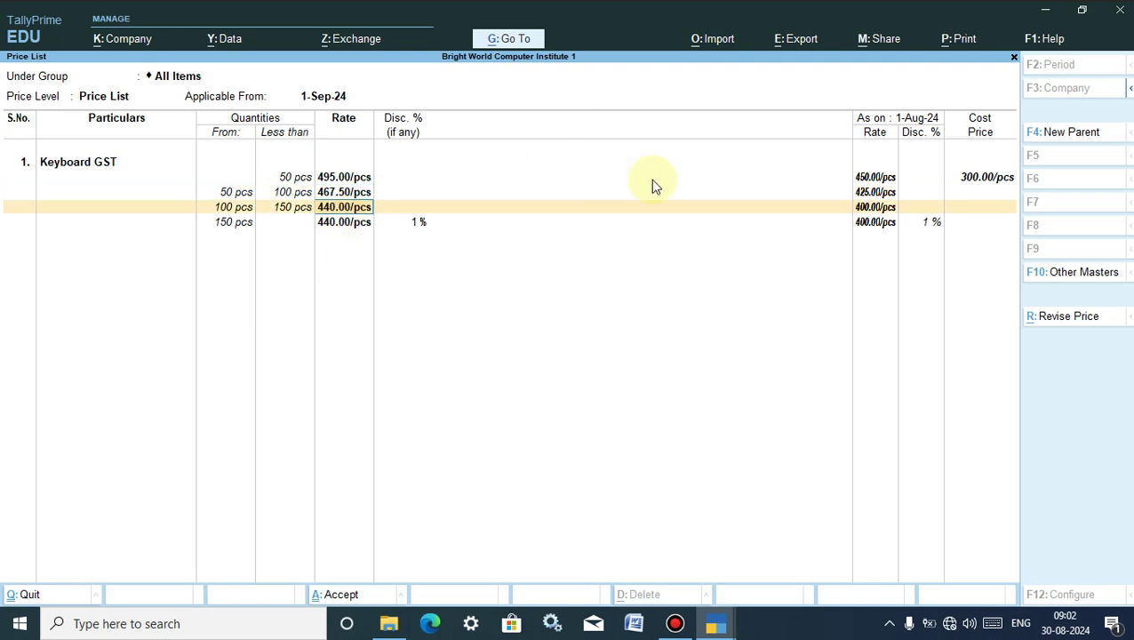
{"action": "left_click", "coordinate": [341, 224]}
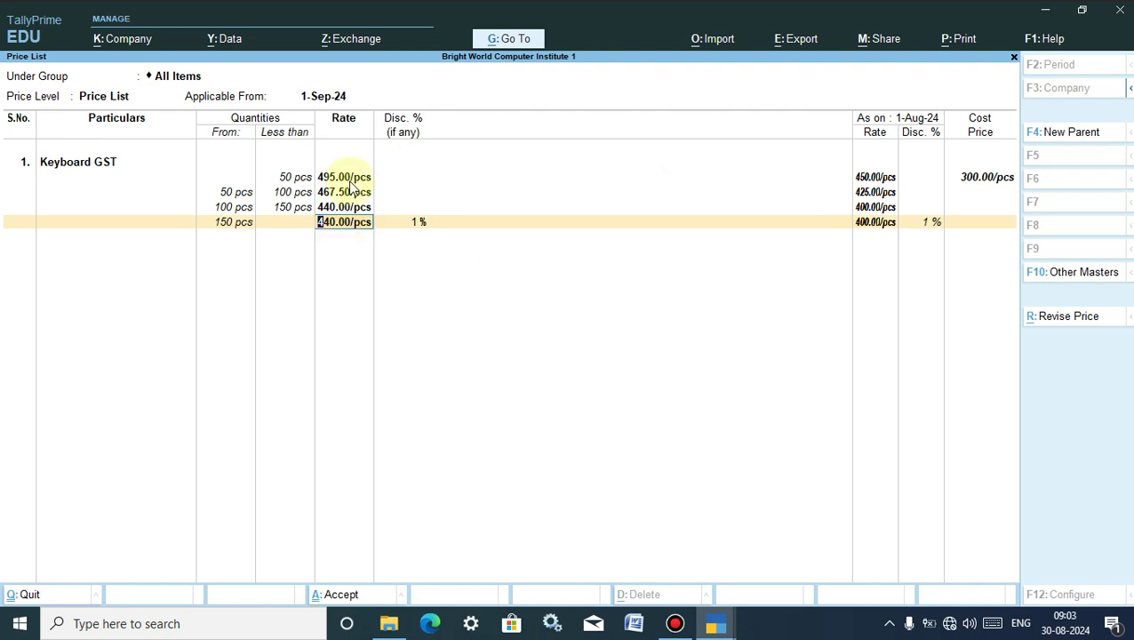
Revise the All Items price list from 1-Sep-24 with Decrease By Percentage 10 % and discount revision Not Applicable, and view the revised rates
{"action": "left_click", "coordinate": [1076, 318]}
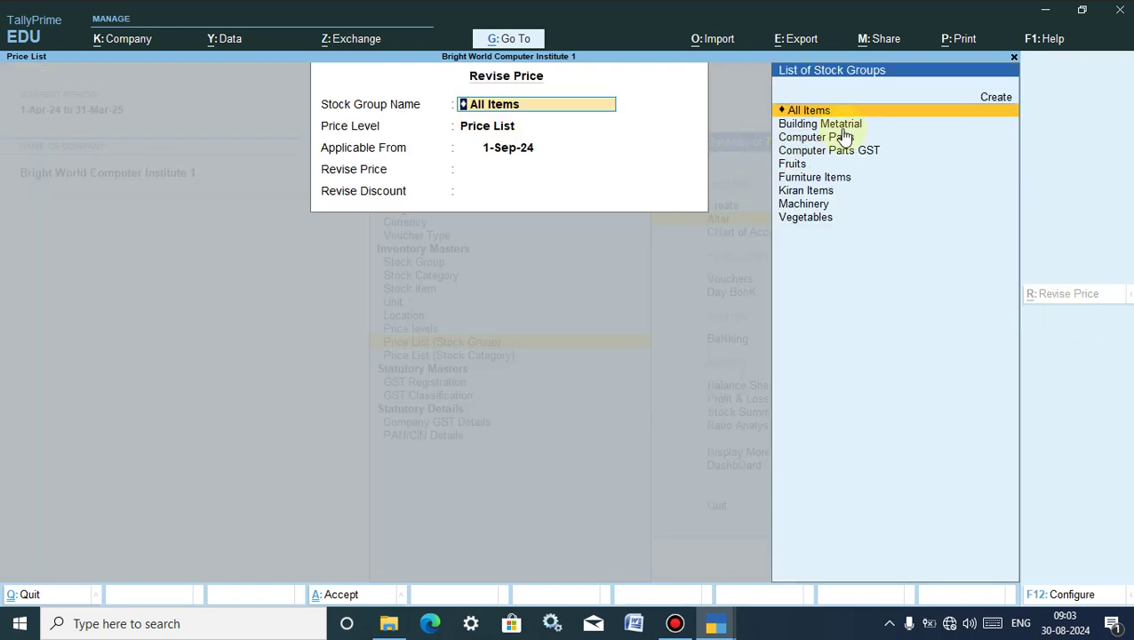
{"action": "key", "text": "Return"}
{"action": "key", "text": "Return"}
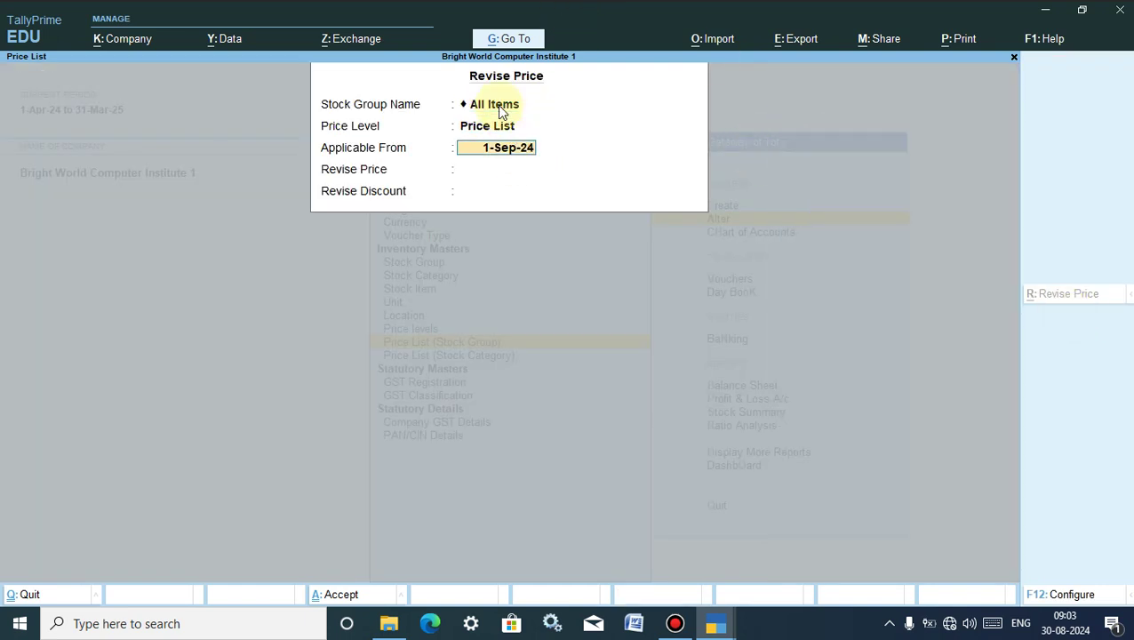
{"action": "key", "text": "Return"}
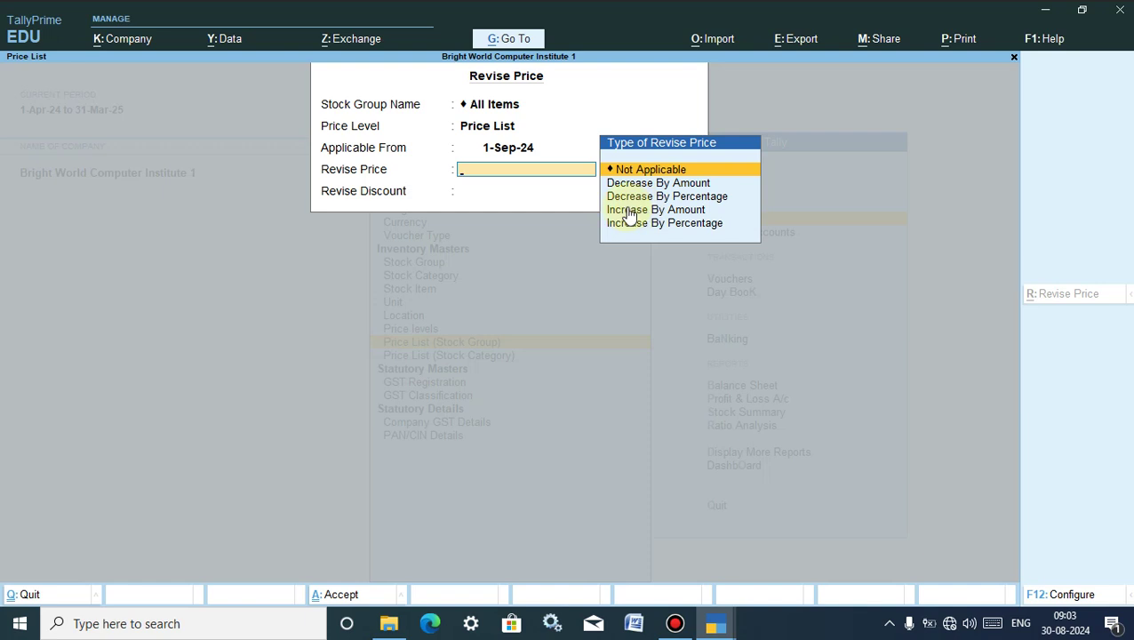
{"action": "left_click", "coordinate": [676, 198]}
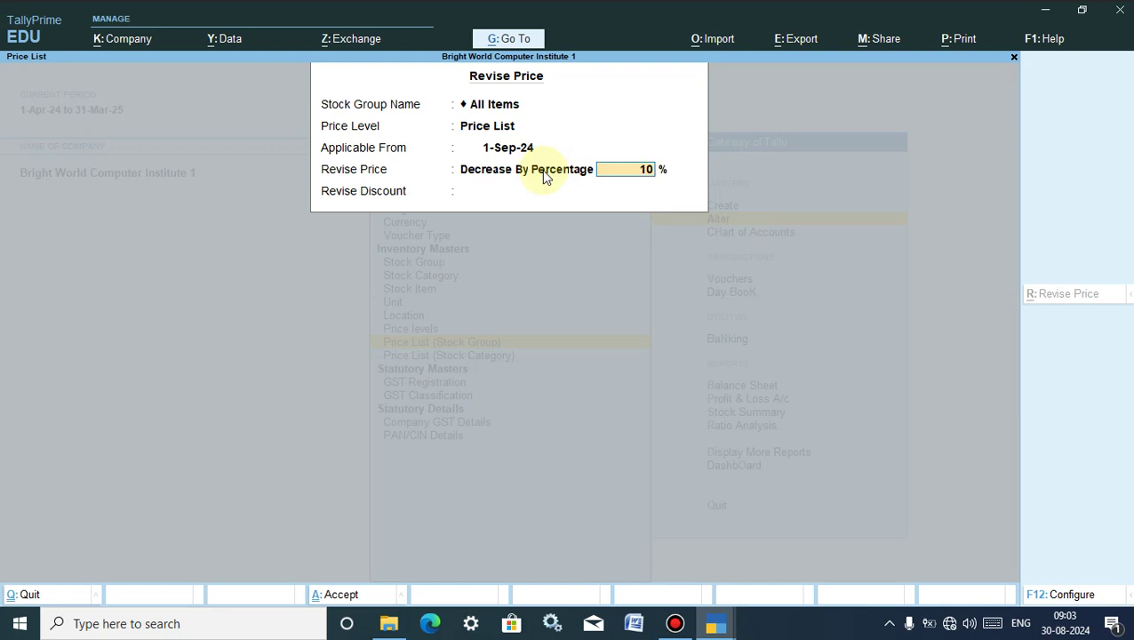
{"action": "key", "text": "Return"}
{"action": "key", "text": "Return"}
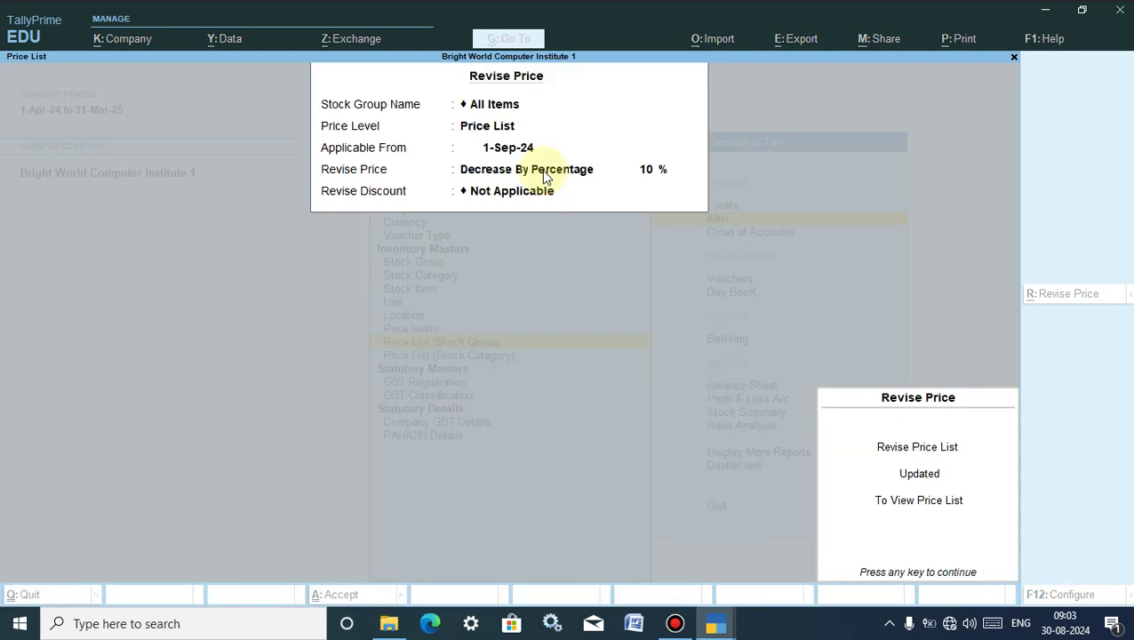
{"action": "key", "text": "Return"}
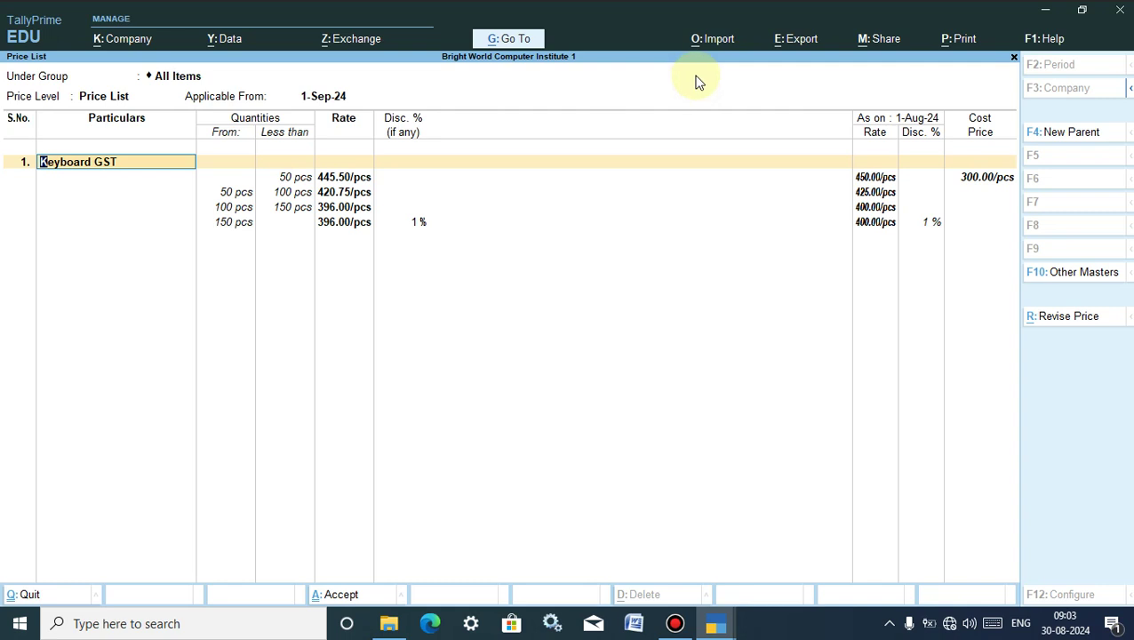
{"action": "left_click", "coordinate": [337, 180]}
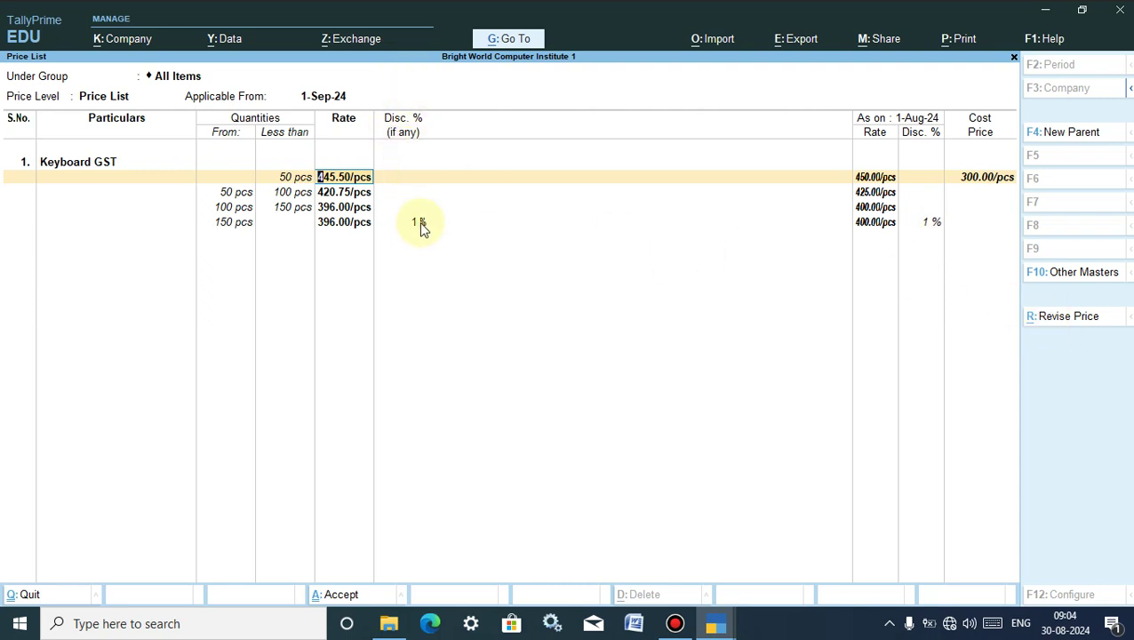
Revise the All Items price list from 1-Sep-24 with price revision Not Applicable and discount Increase By Percentage 1 %, and view the revised discounts
{"action": "left_click", "coordinate": [1065, 321]}
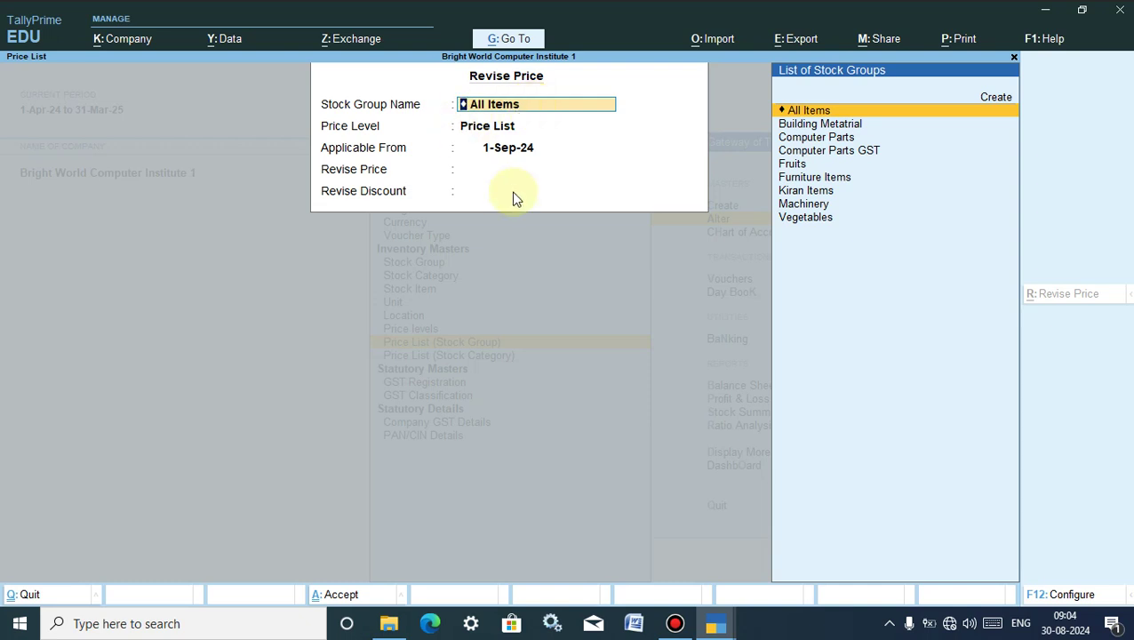
{"action": "key", "text": "Return"}
{"action": "key", "text": "Return"}
{"action": "key", "text": "Return"}
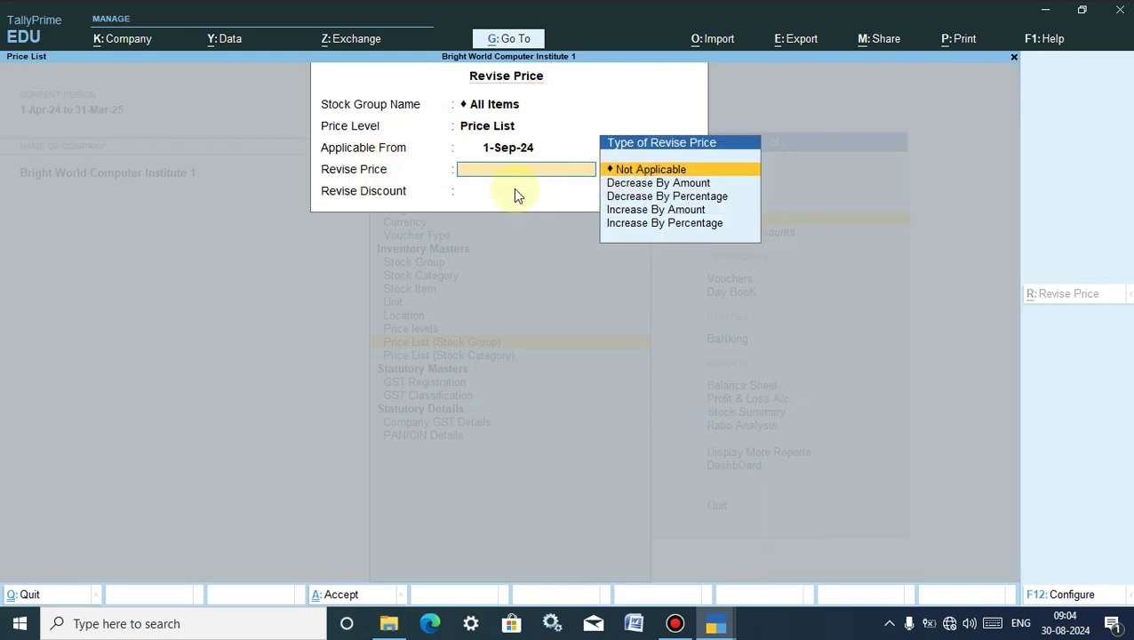
{"action": "left_click", "coordinate": [640, 170]}
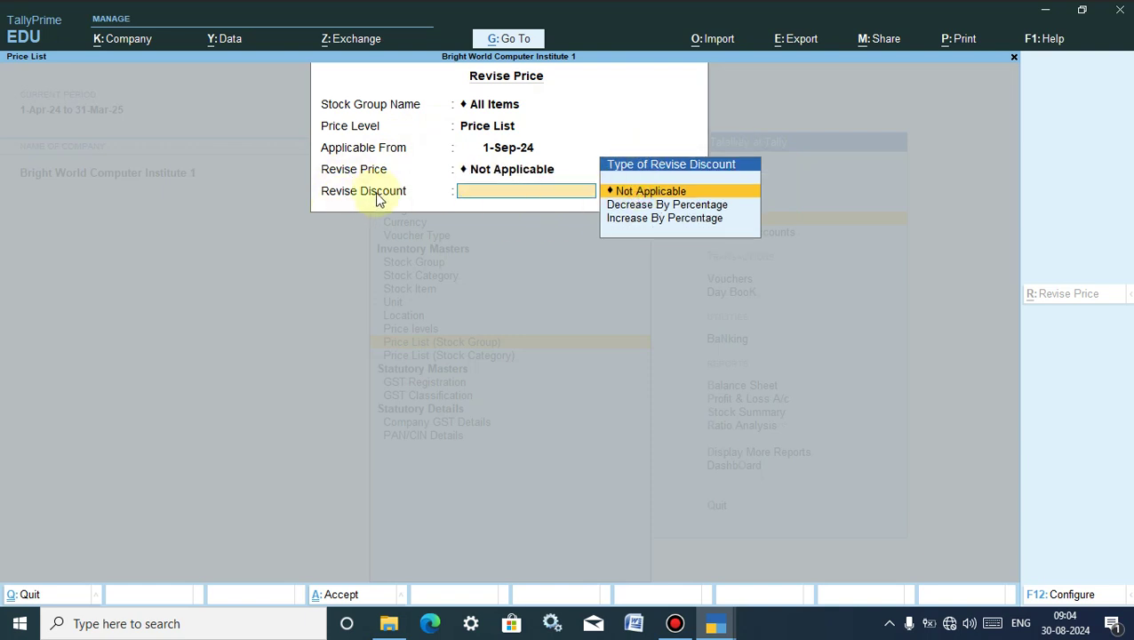
{"action": "left_click", "coordinate": [649, 220]}
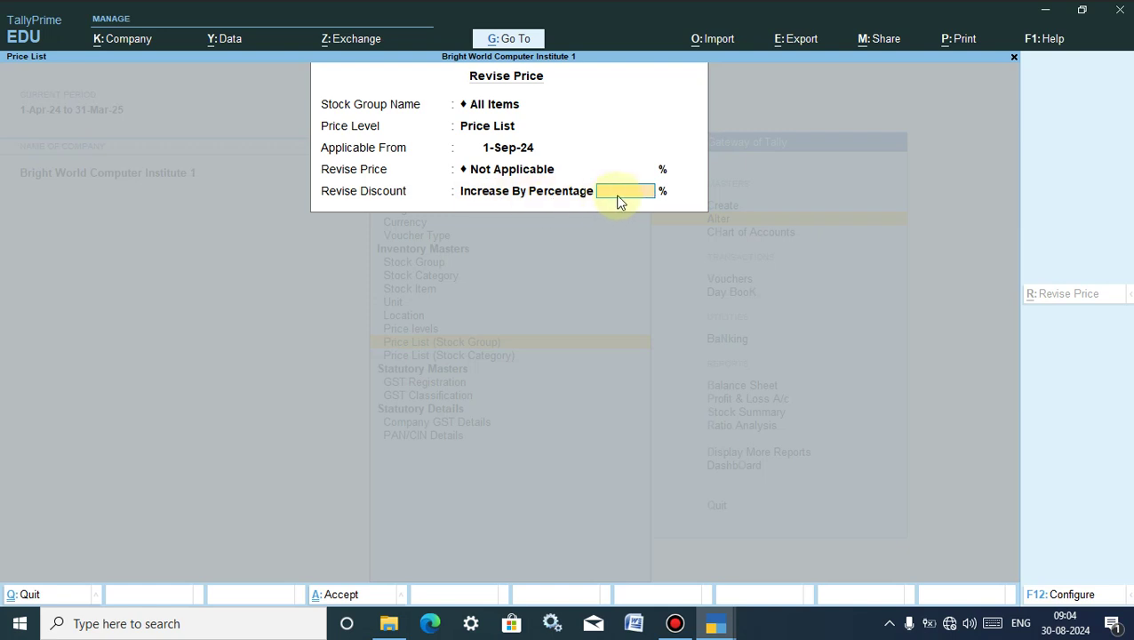
{"action": "key", "text": "BackSpace"}
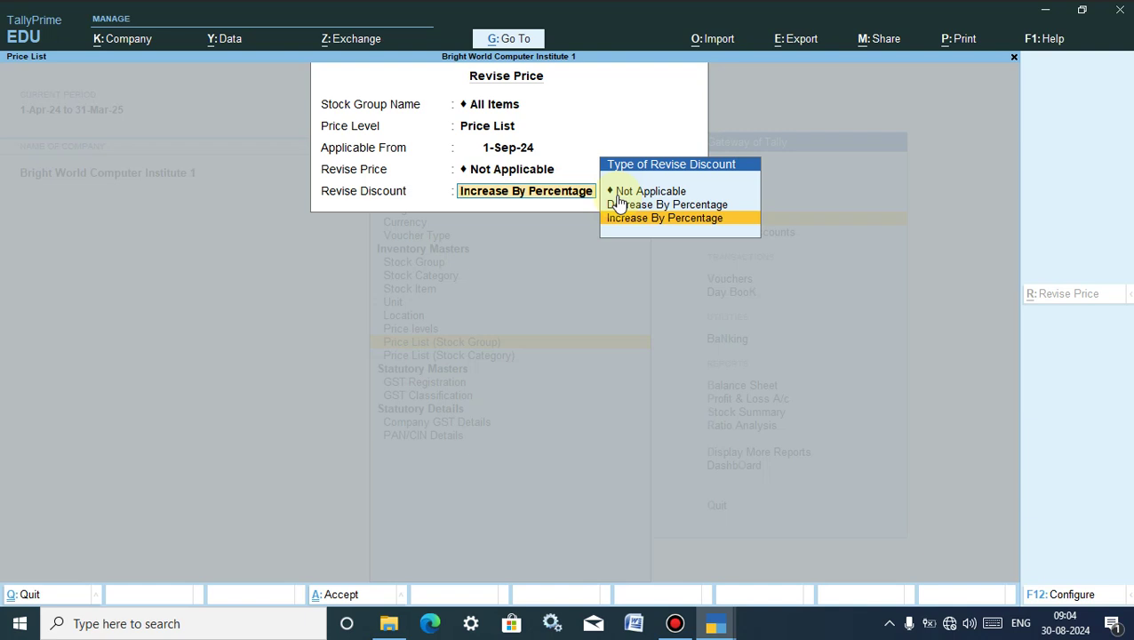
{"action": "key", "text": "Return"}
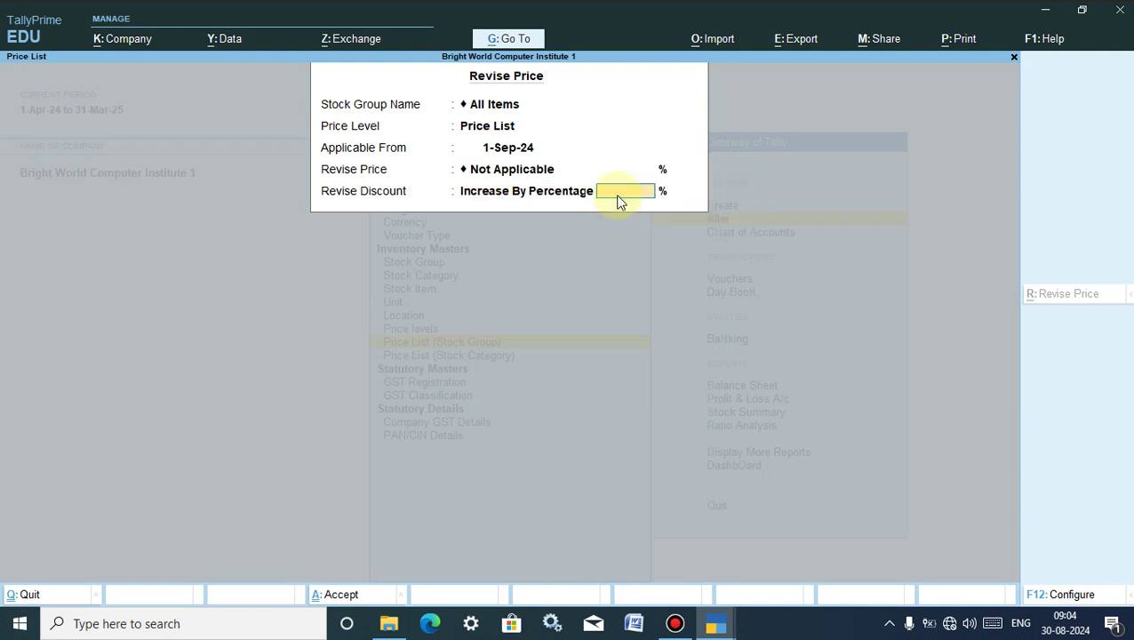
{"action": "key", "text": "Return"}
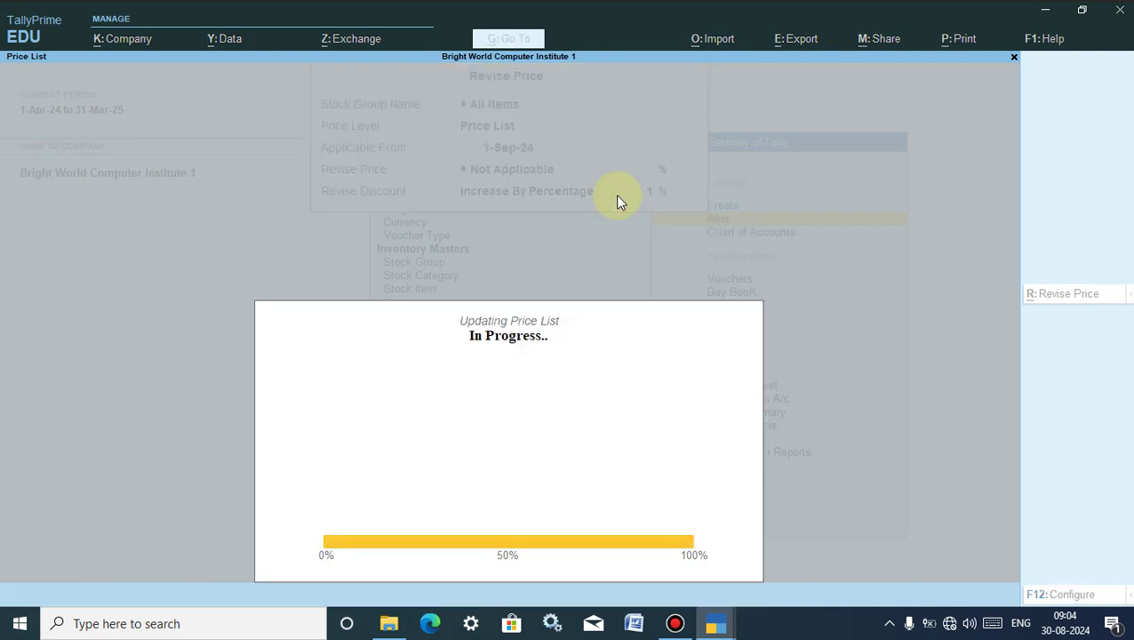
{"action": "key", "text": "Return"}
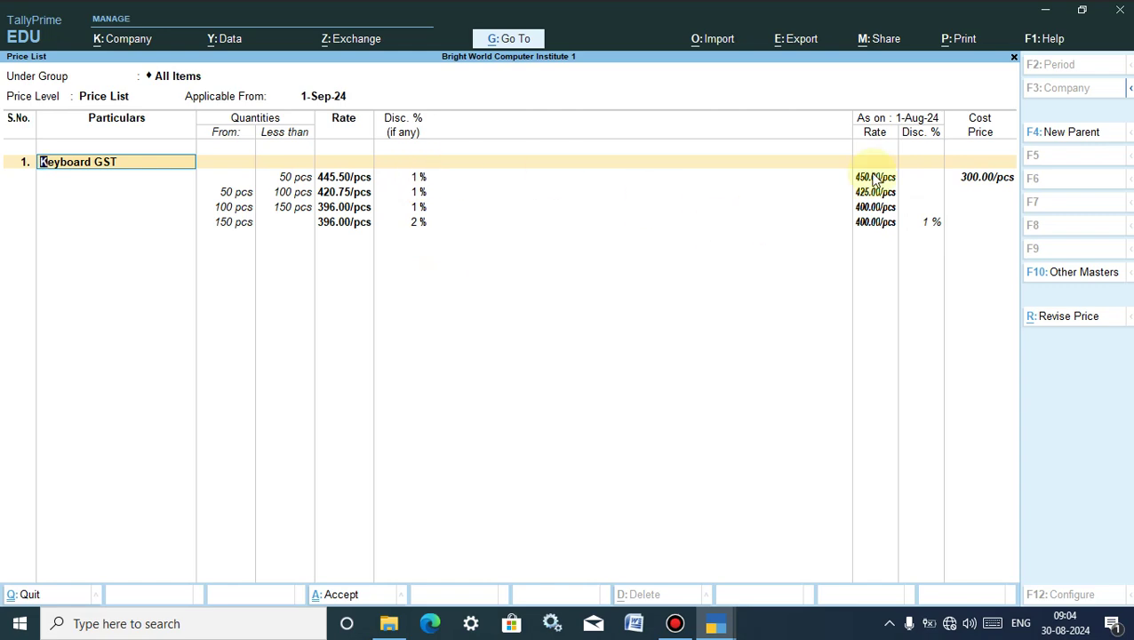
Revise the All Items price list from 1-Sep-24 with price revision Not Applicable and discount Decrease By Percentage 1 %, and view the revised discounts
{"action": "left_click", "coordinate": [1059, 320]}
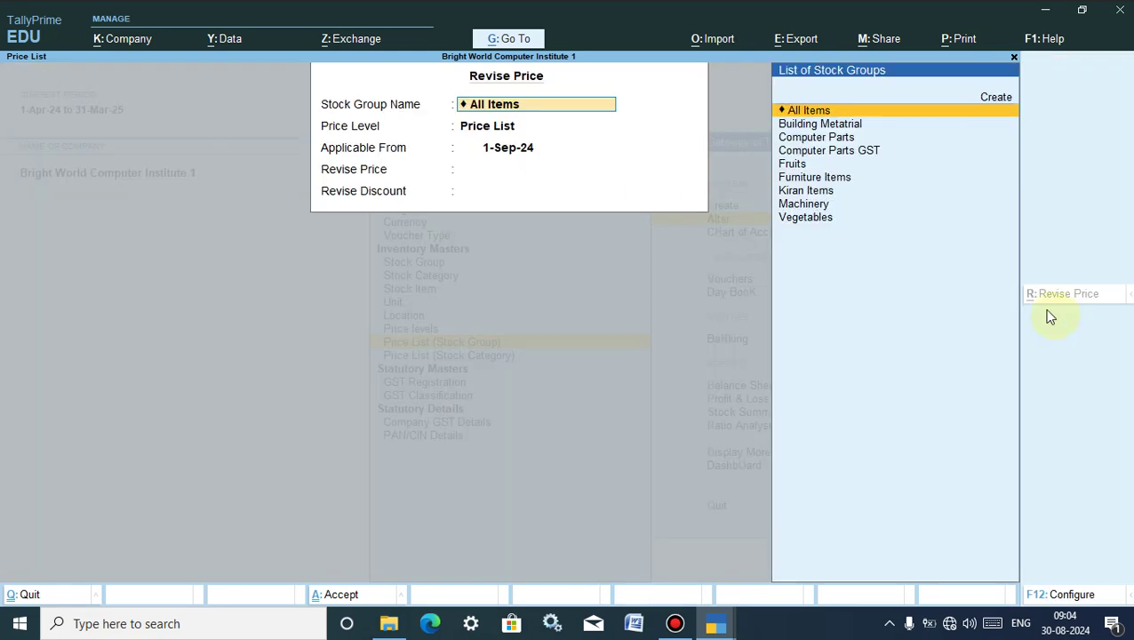
{"action": "key", "text": "Return"}
{"action": "key", "text": "Return"}
{"action": "key", "text": "Return"}
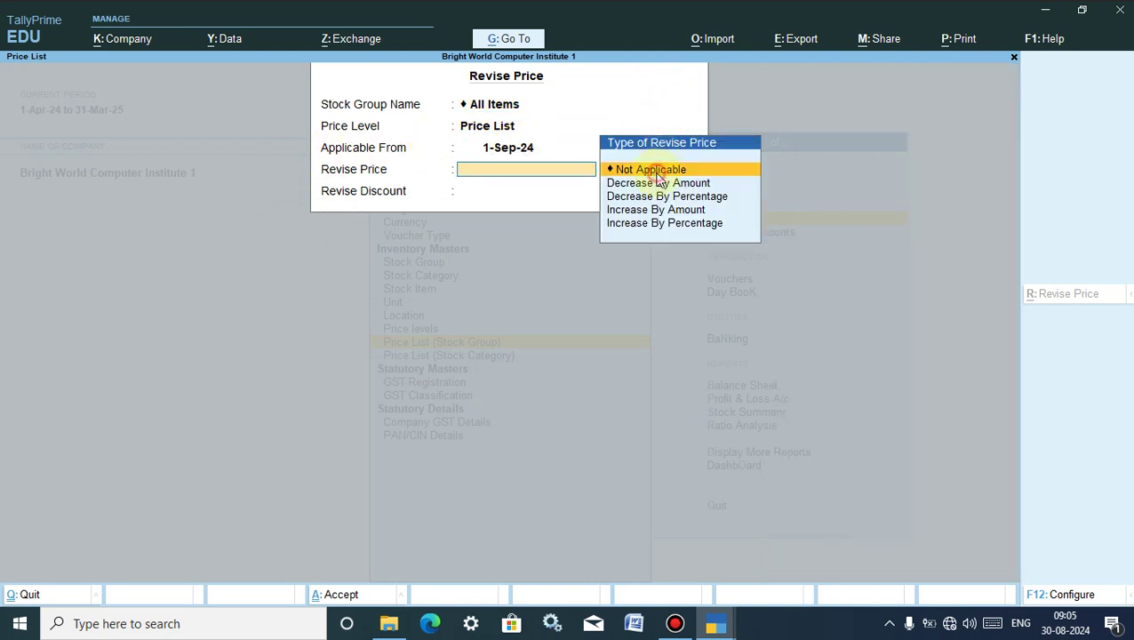
{"action": "key", "text": "Return"}
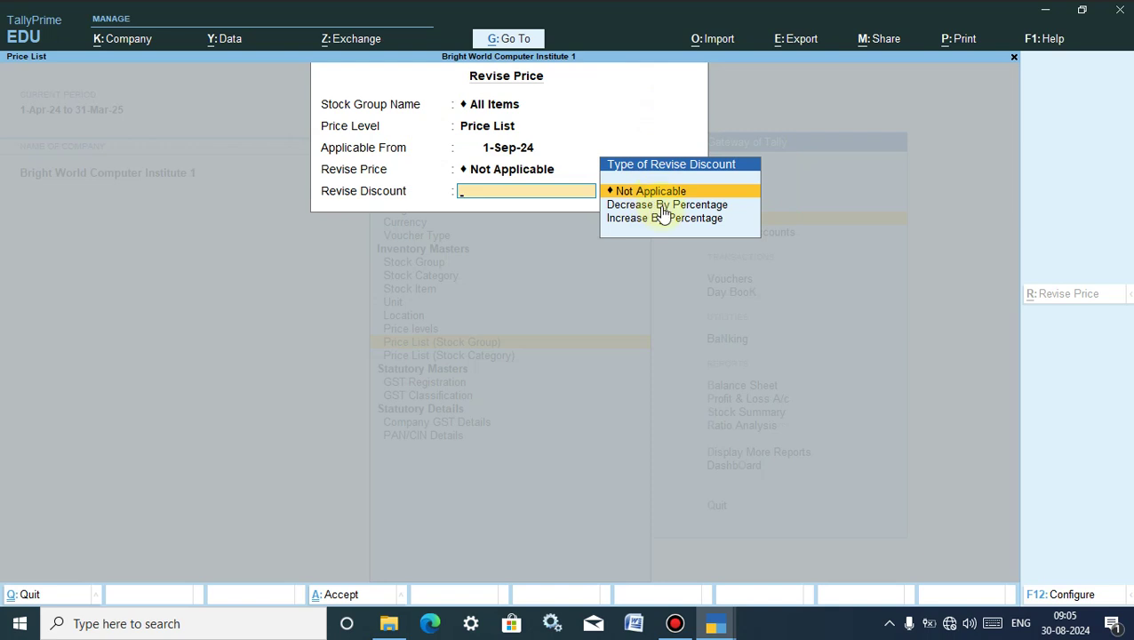
{"action": "key", "text": "Down"}
{"action": "left_click", "coordinate": [663, 208]}
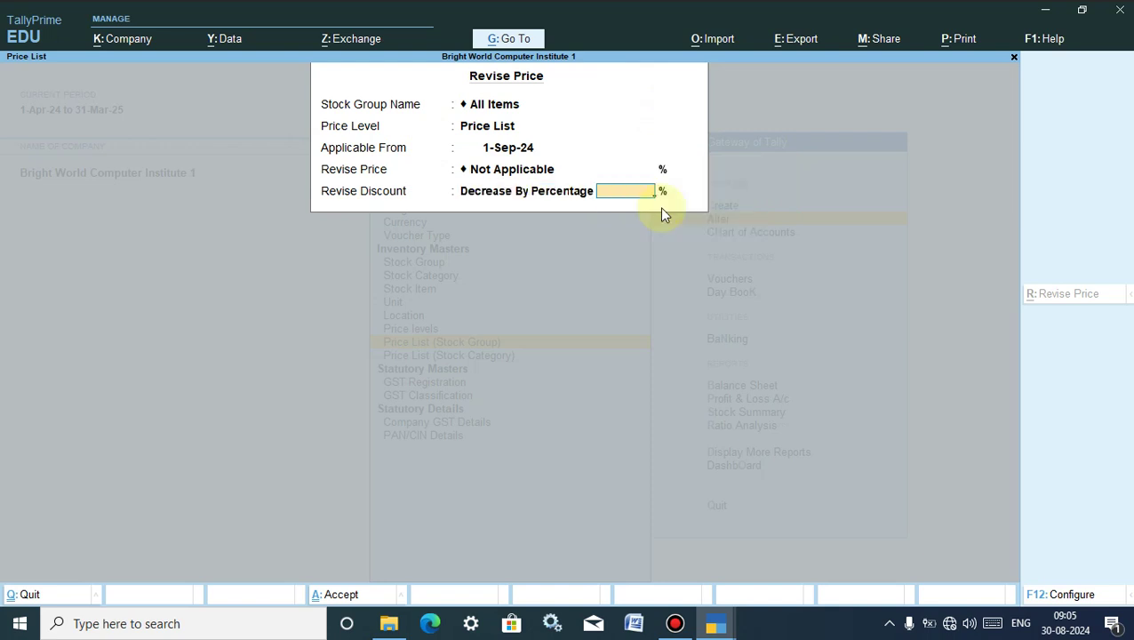
{"action": "type", "text": "1"}
{"action": "key", "text": "Return"}
{"action": "key", "text": "Return"}
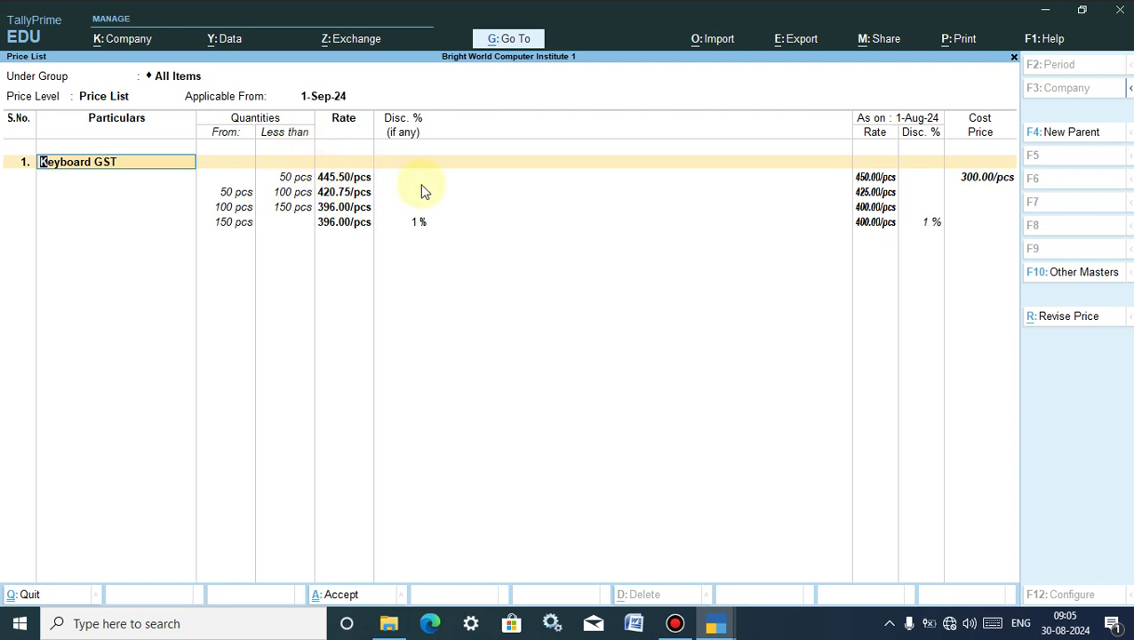
{"action": "left_click", "coordinate": [1073, 318]}
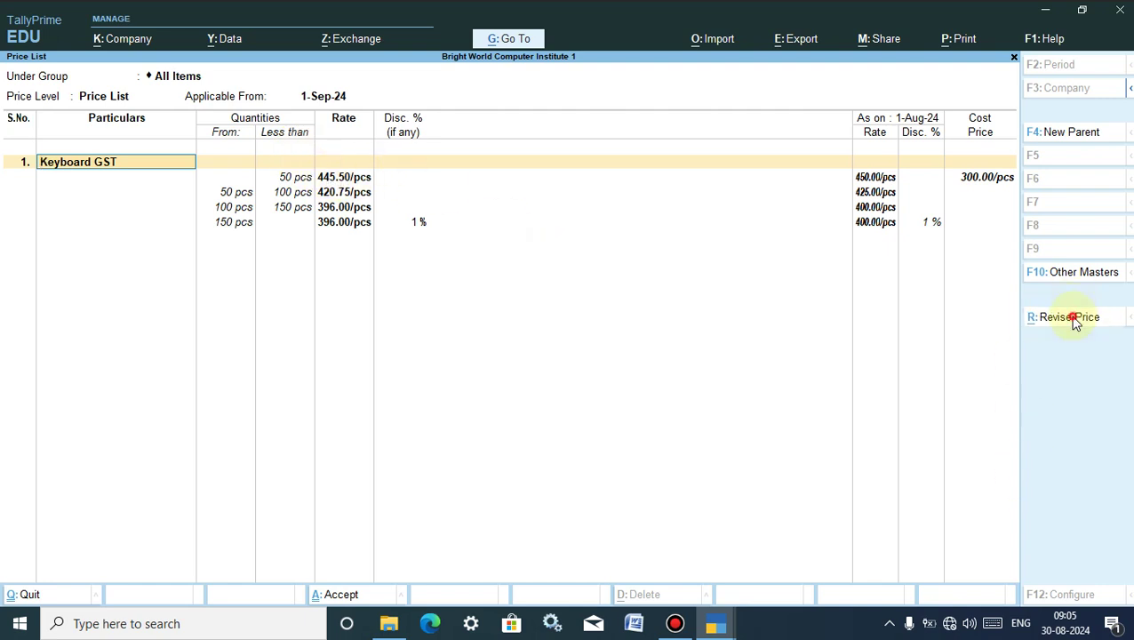
{"action": "key", "text": "Return"}
{"action": "key", "text": "Return"}
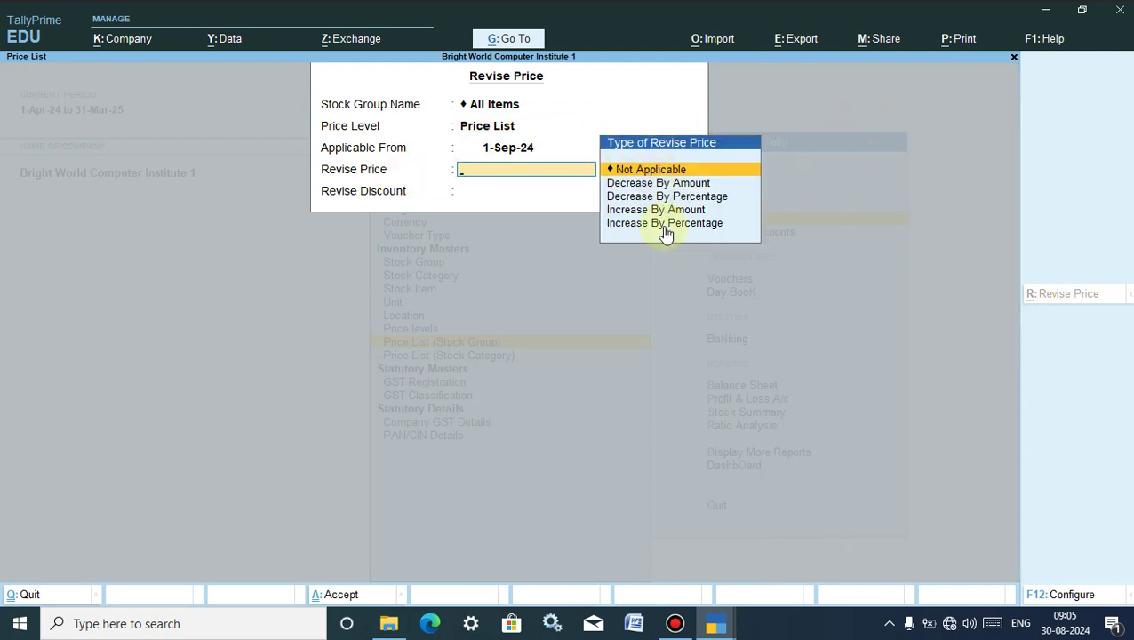
{"action": "key", "text": "Return"}
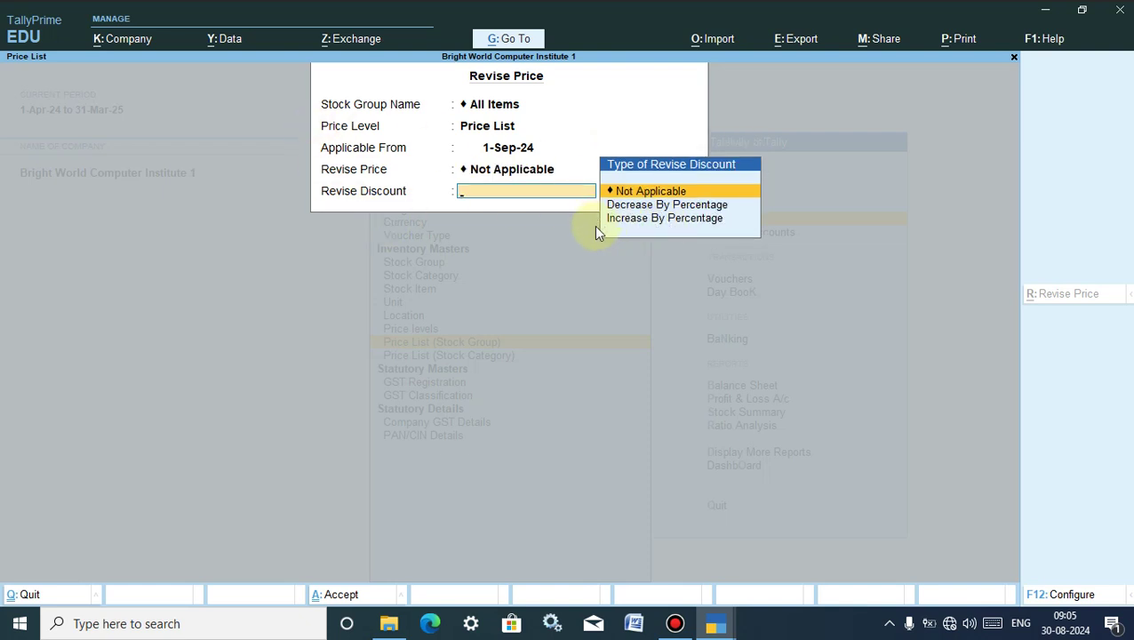
{"action": "left_click", "coordinate": [653, 171]}
{"action": "key", "text": "BackSpace"}
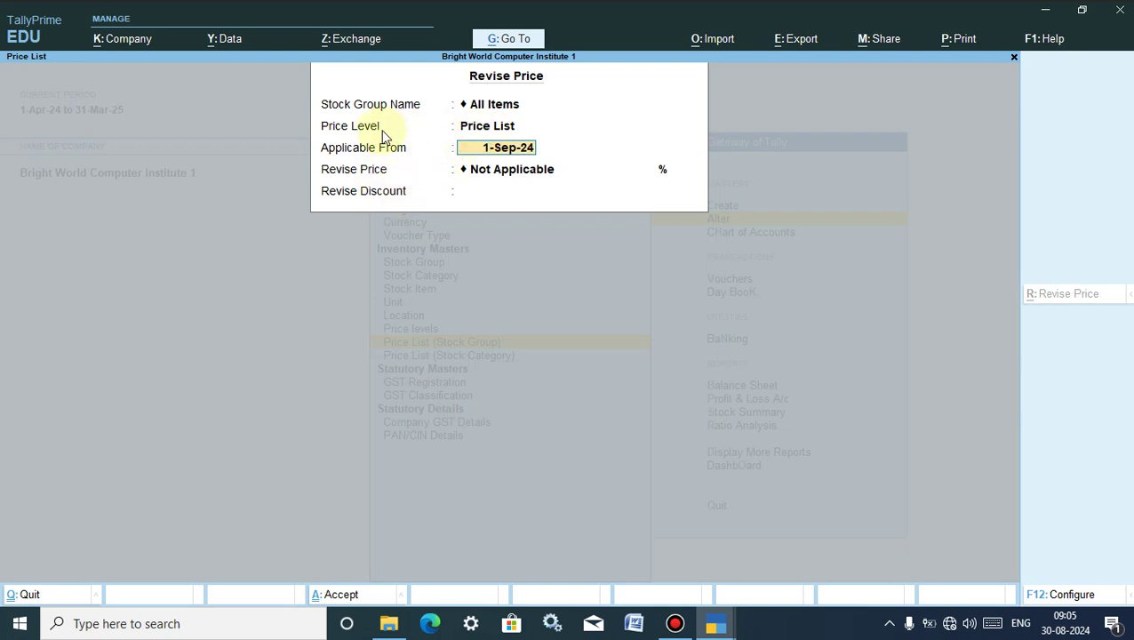
{"action": "left_click", "coordinate": [433, 131]}
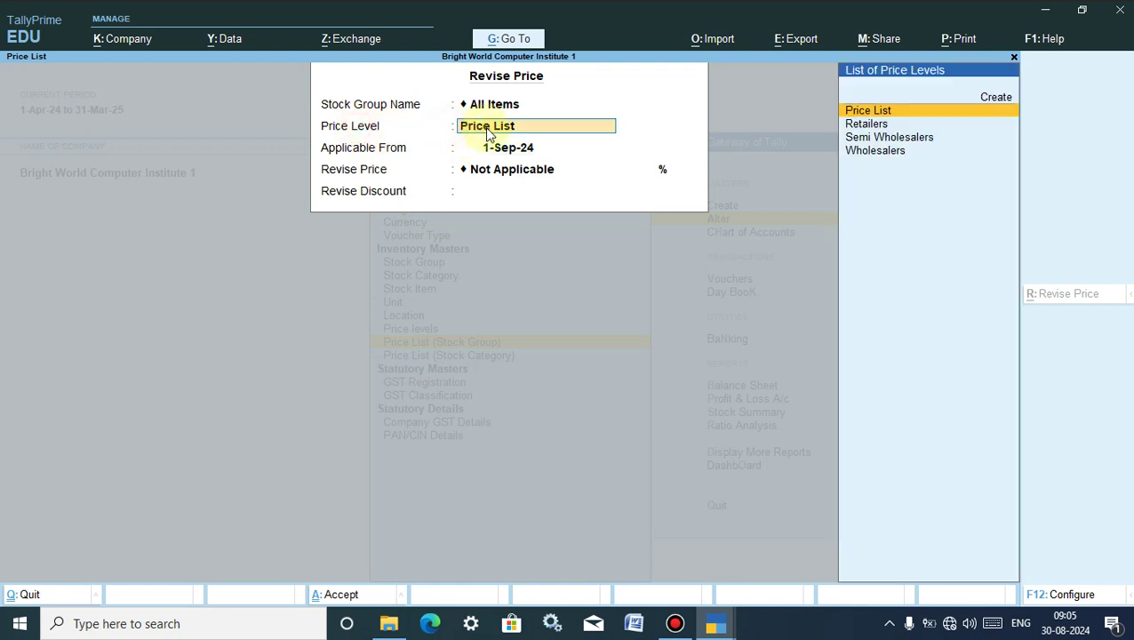
{"action": "left_click", "coordinate": [878, 125]}
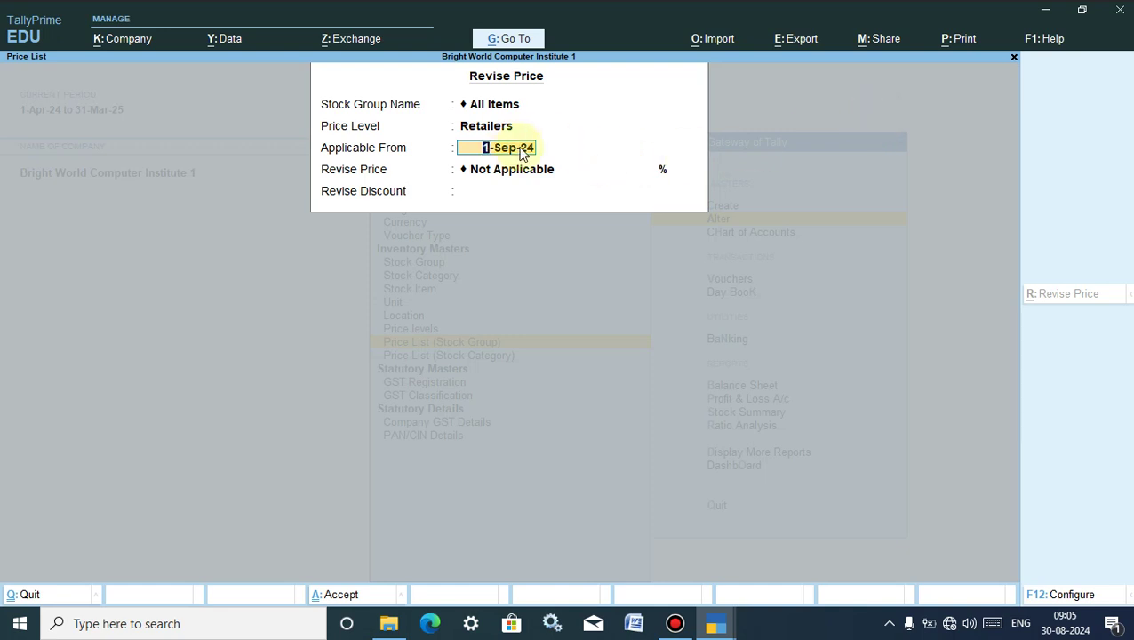
{"action": "key", "text": "Return"}
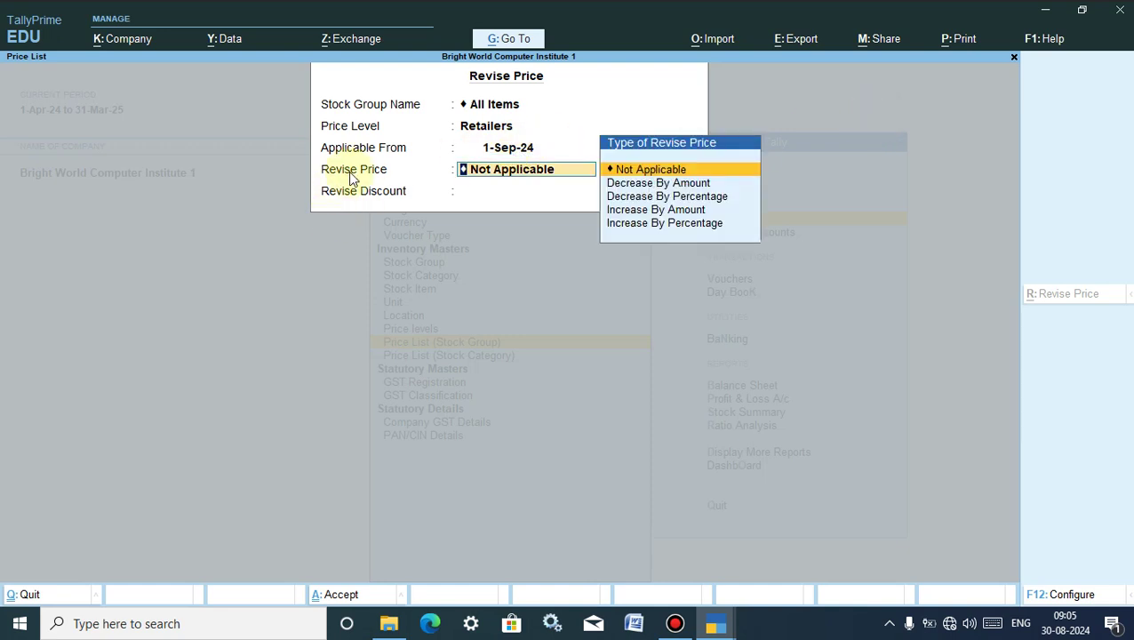
{"action": "key", "text": "Return"}
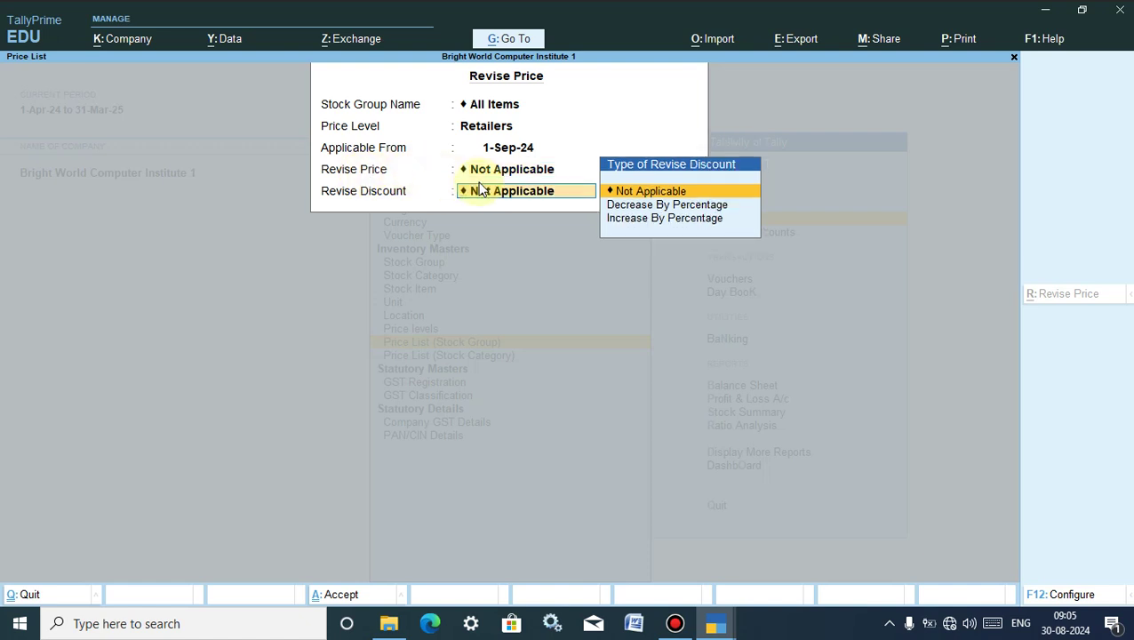
{"action": "key", "text": "Escape"}
{"action": "key", "text": "Escape"}
{"action": "key", "text": "Escape"}
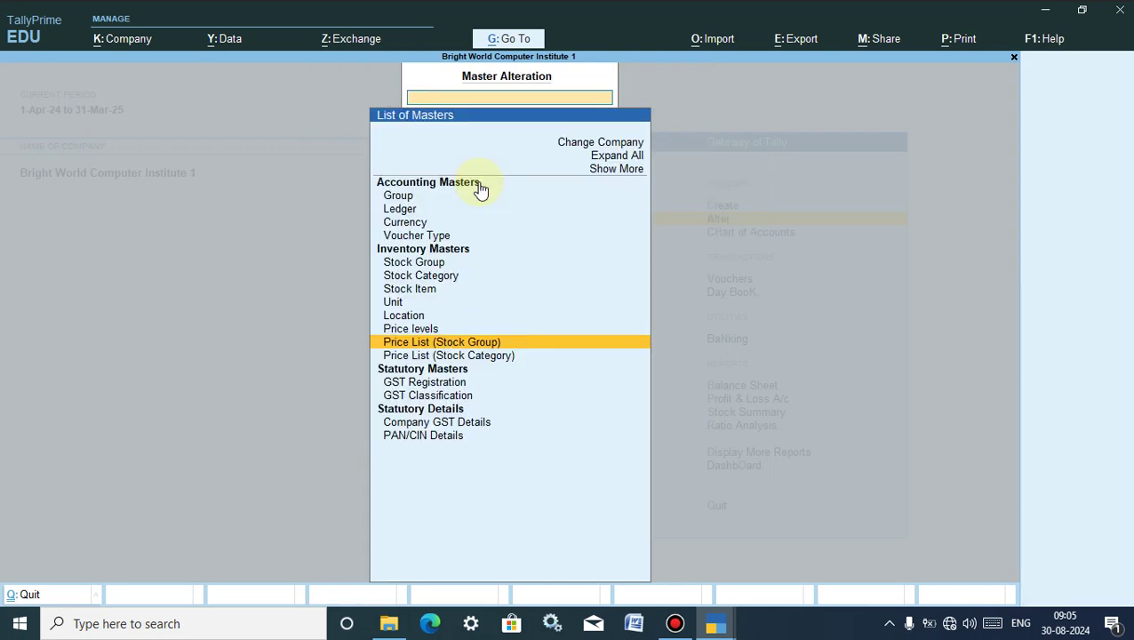
Open the stock group price list for All Items at the Retailers price level, applicable from 1-9, and examine the Keyboard GST rate
{"action": "key", "text": "Return"}
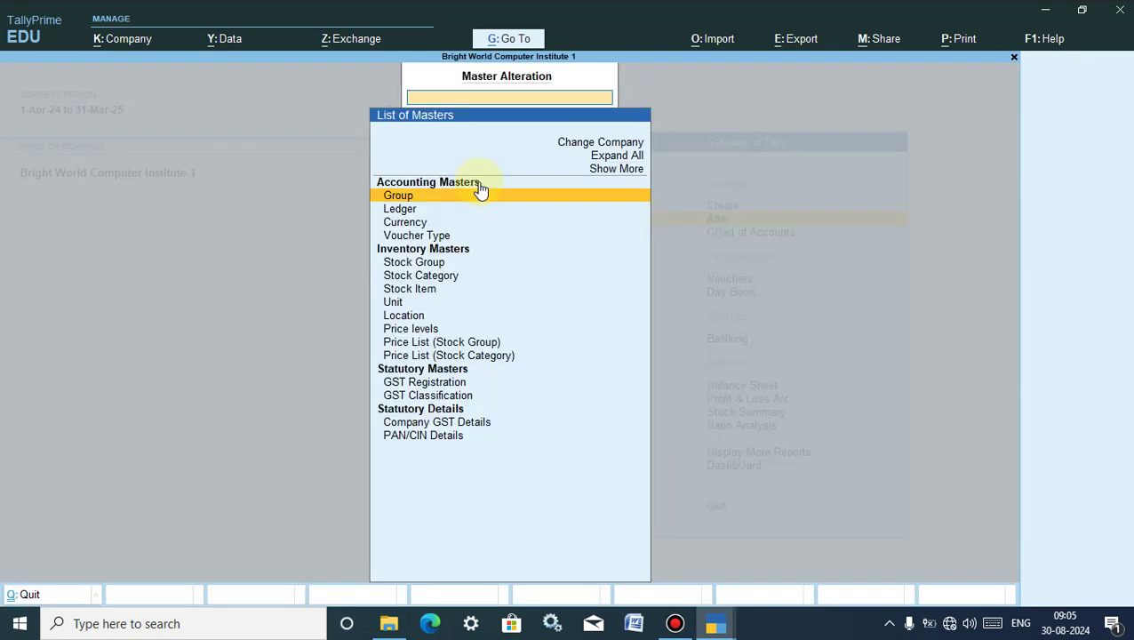
{"action": "key", "text": "Down"}
{"action": "key", "text": "Down"}
{"action": "key", "text": "Down"}
{"action": "key", "text": "Down"}
{"action": "key", "text": "Down"}
{"action": "key", "text": "Down"}
{"action": "key", "text": "Down"}
{"action": "key", "text": "Down"}
{"action": "key", "text": "Down"}
{"action": "key", "text": "Down"}
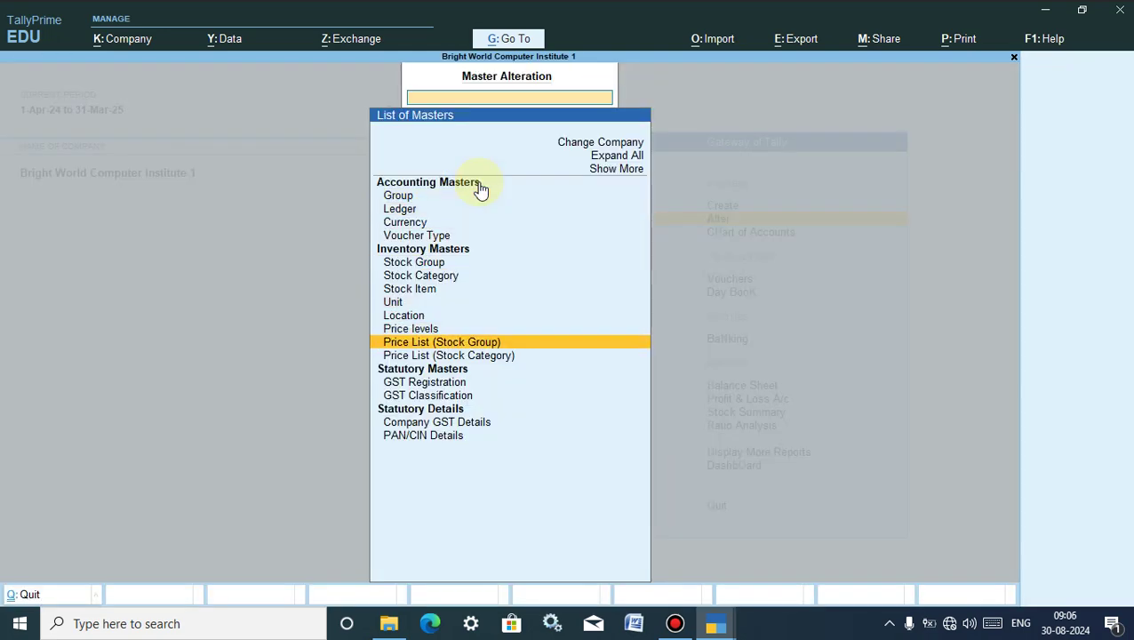
{"action": "key", "text": "Return"}
{"action": "key", "text": "Return"}
{"action": "key", "text": "Return"}
{"action": "key", "text": "BackSpace"}
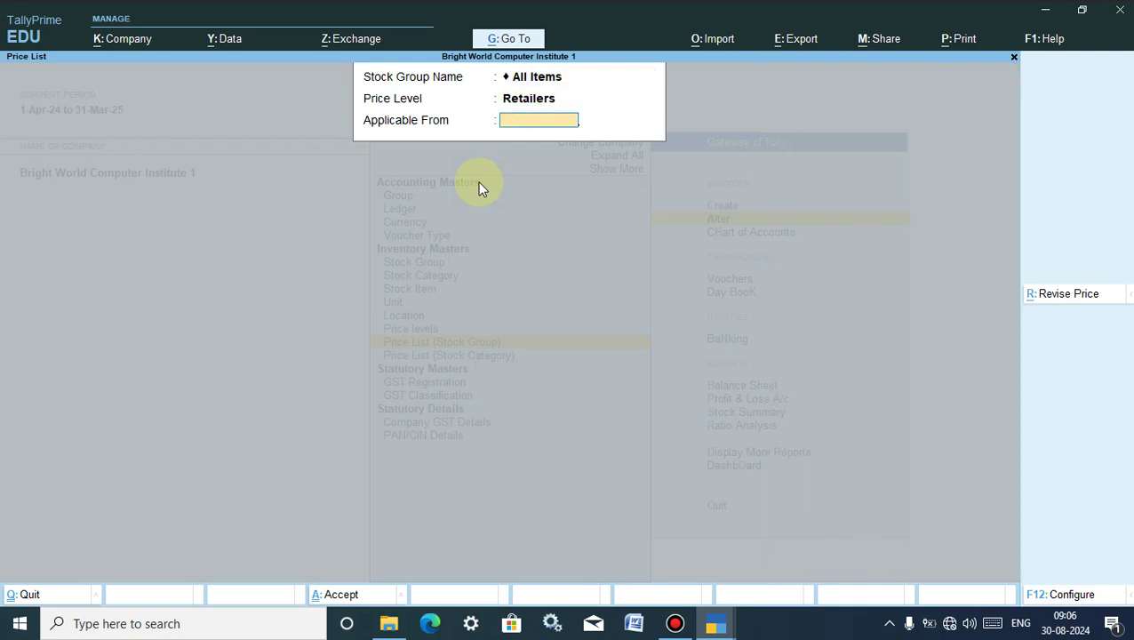
{"action": "type", "text": "1-9"}
{"action": "key", "text": "Return"}
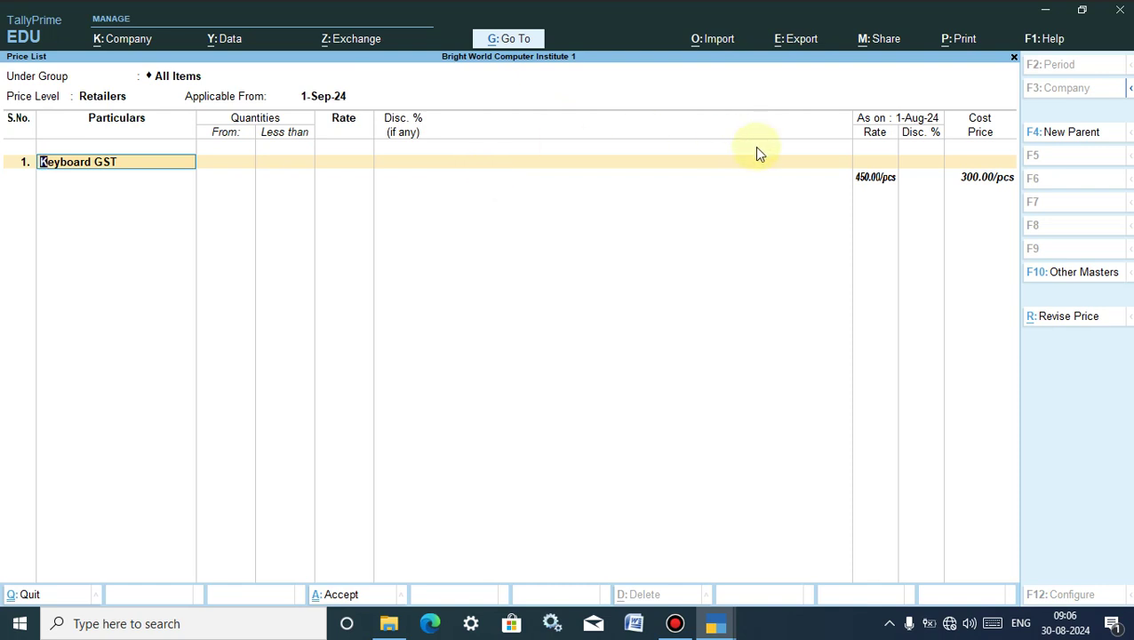
{"action": "left_click", "coordinate": [872, 176]}
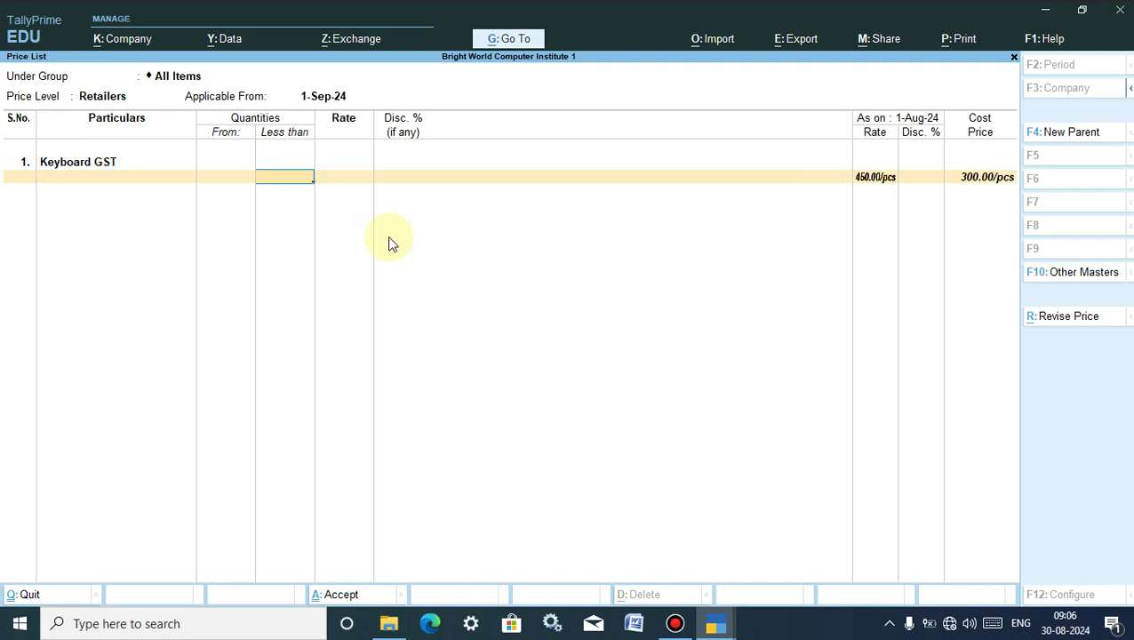
Reopen the All Items price list for Retailers with the applicable date set to 1-Apr-24
{"action": "key", "text": "Escape"}
{"action": "key", "text": "Return"}
{"action": "key", "text": "Return"}
{"action": "type", "text": "1"}
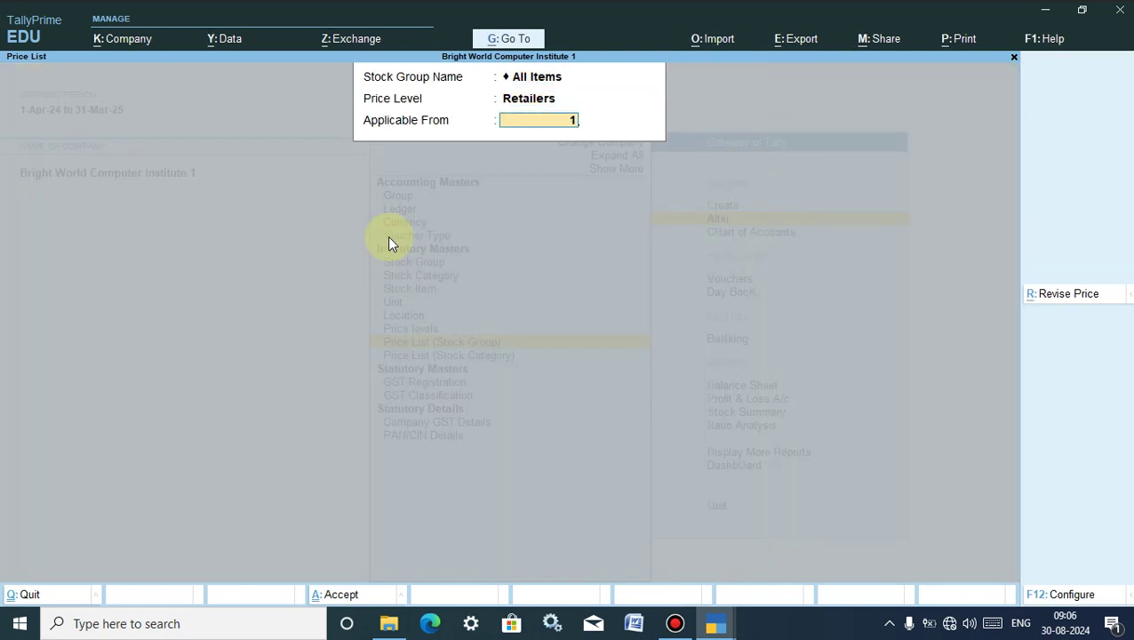
{"action": "type", "text": ".4"}
{"action": "key", "text": "Return"}
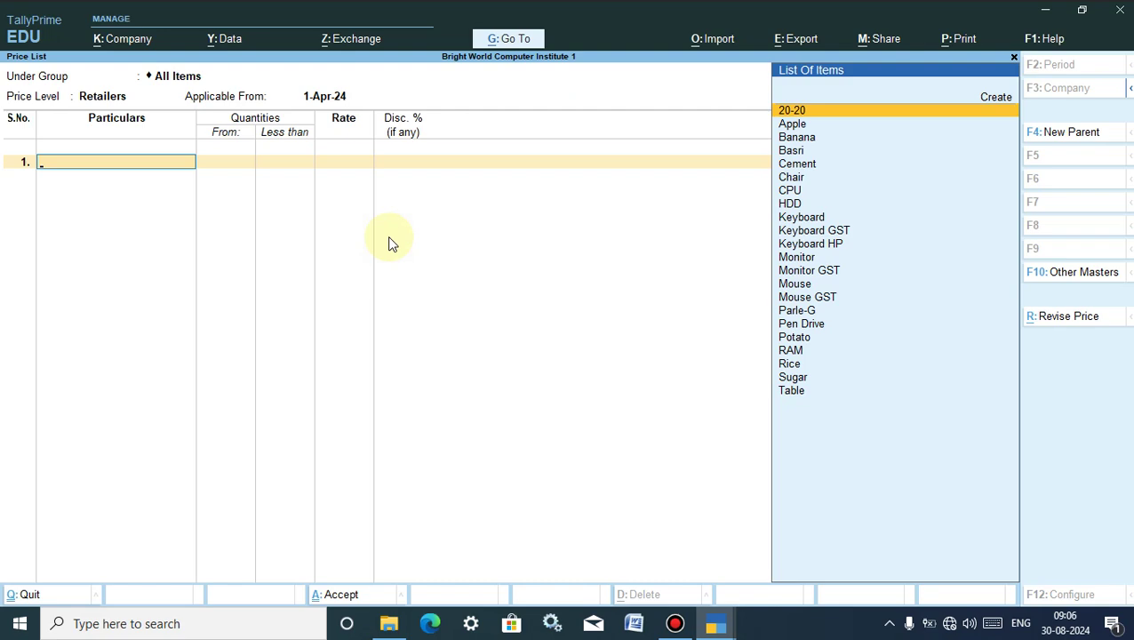
{"action": "key", "text": "Down"}
{"action": "key", "text": "Down"}
{"action": "key", "text": "Down"}
{"action": "key", "text": "Down"}
{"action": "key", "text": "Down"}
{"action": "key", "text": "Down"}
{"action": "key", "text": "Down"}
{"action": "key", "text": "Down"}
{"action": "key", "text": "Down"}
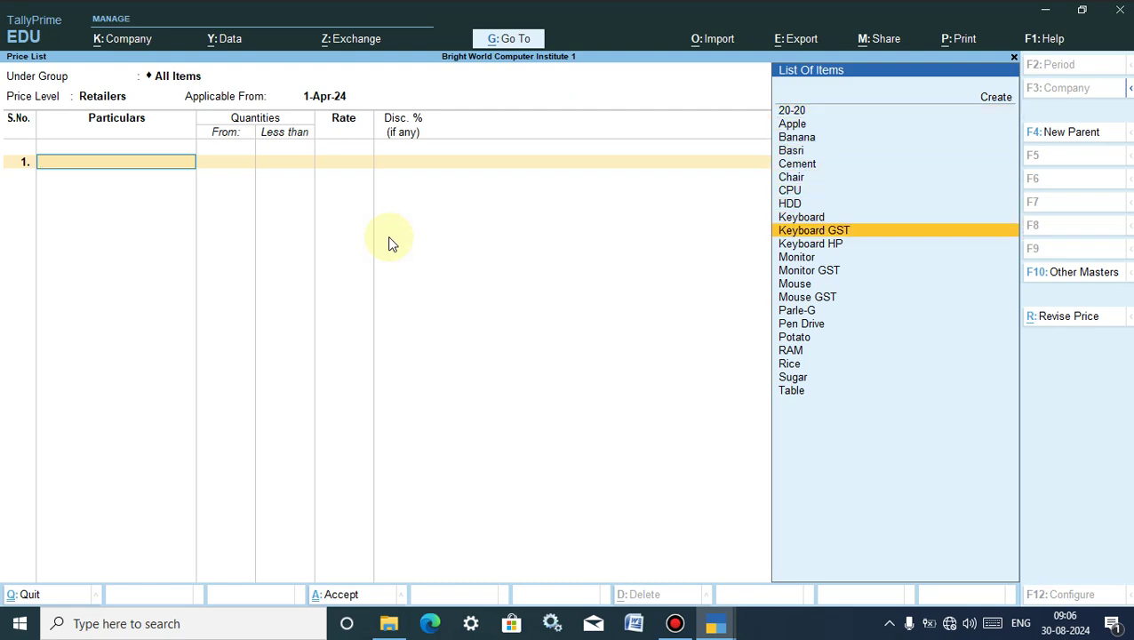
{"action": "key", "text": "Return"}
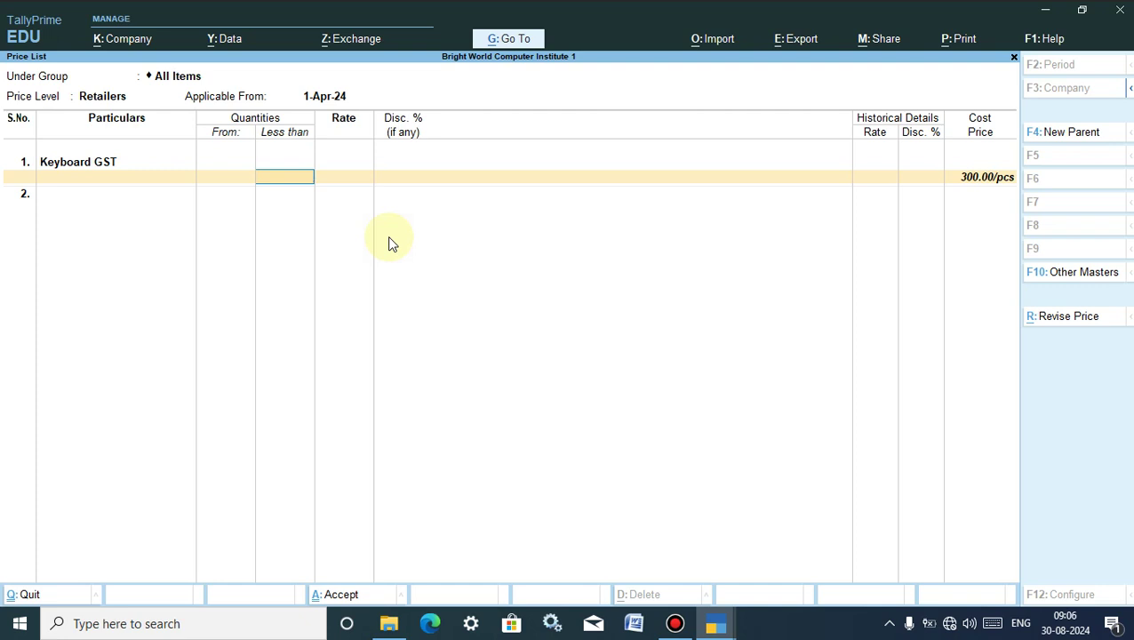
{"action": "key", "text": "BackSpace"}
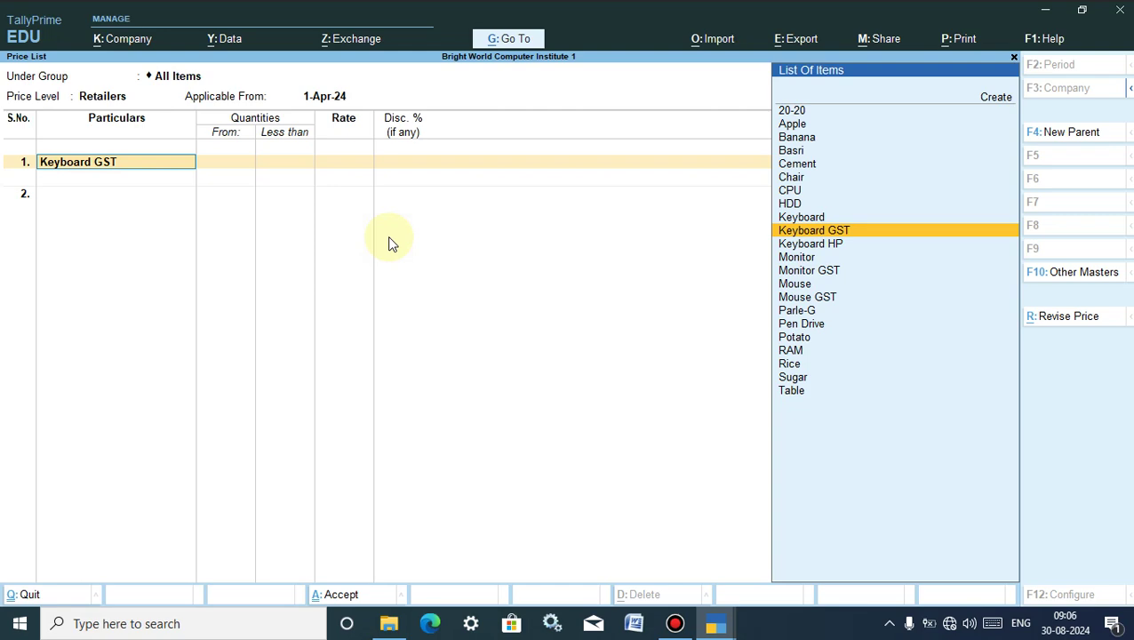
{"action": "key", "text": "BackSpace"}
{"action": "key", "text": "Escape"}
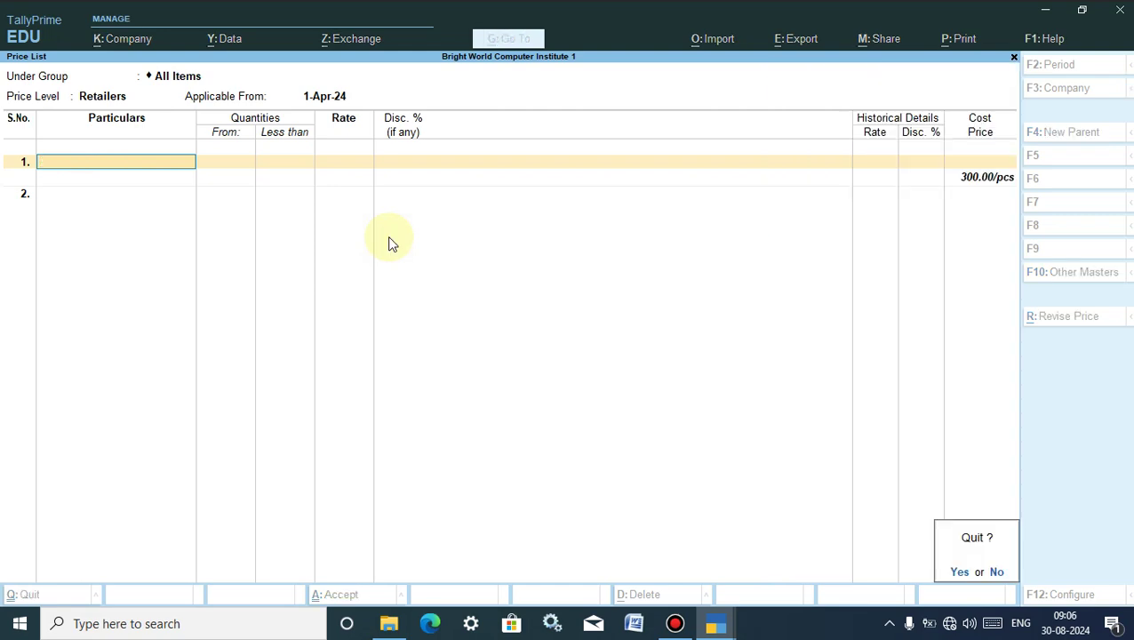
{"action": "key", "text": "y"}
Return to the Gateway of Tally without quitting, and bring up the previews of the open TallyPrime windows
{"action": "key", "text": "Escape"}
{"action": "key", "text": "Escape"}
{"action": "key", "text": "Escape"}
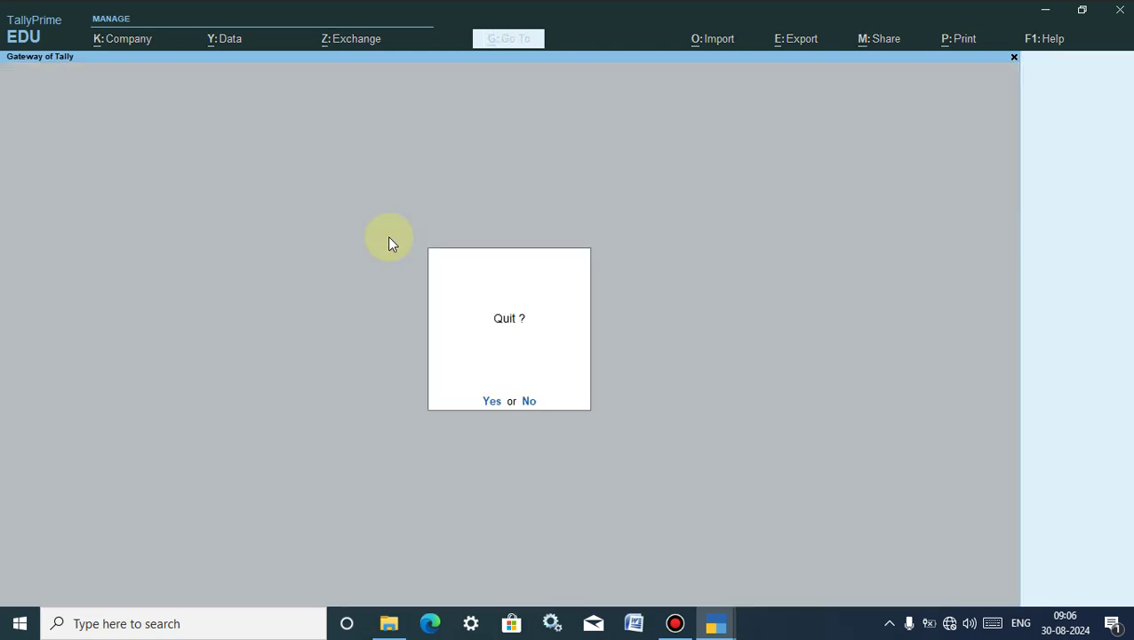
{"action": "key", "text": "n"}
{"action": "mouse_move", "coordinate": [723, 628]}
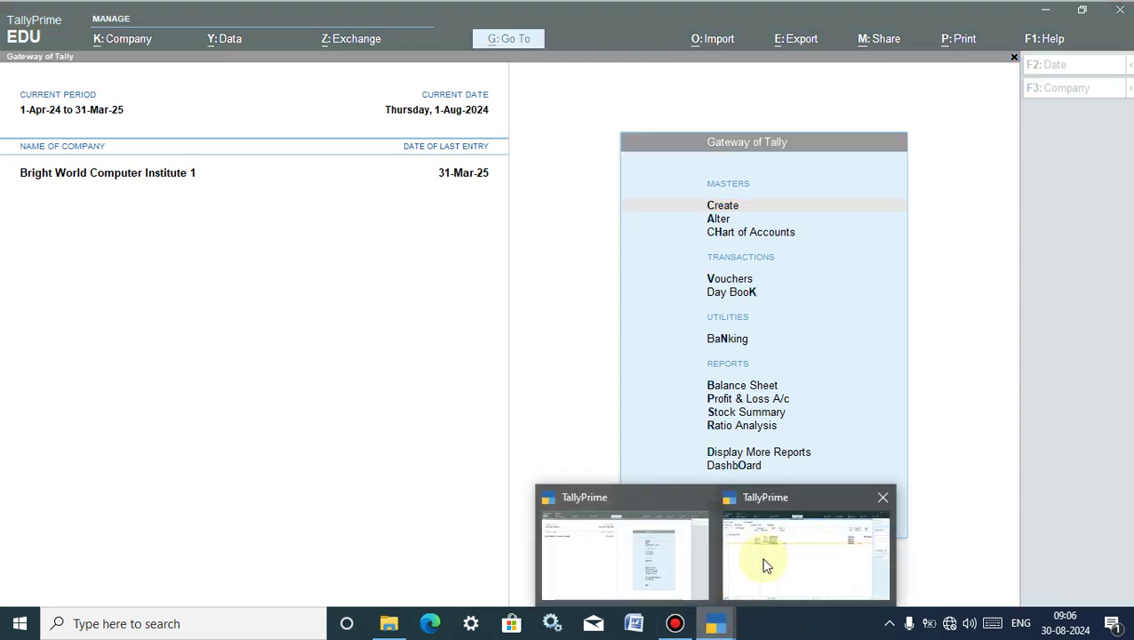
Switch to the Bright World Computer window and leave its 1-Sep-24 price list, returning to the price list selection for All Items
{"action": "left_click", "coordinate": [765, 562]}
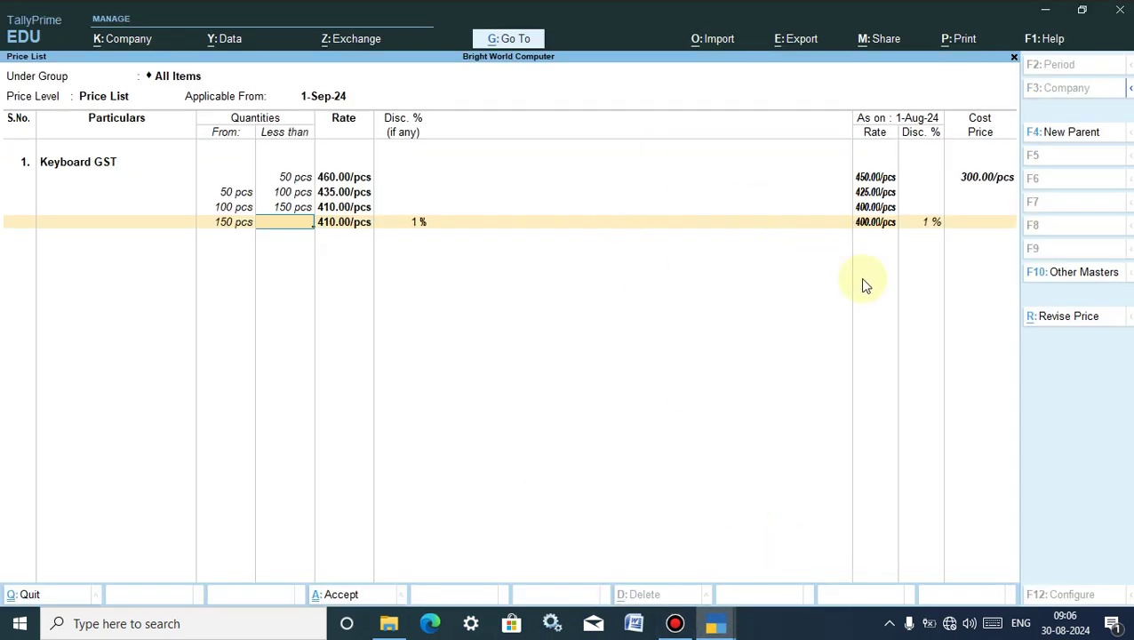
{"action": "key", "text": "Escape"}
{"action": "key", "text": "Escape"}
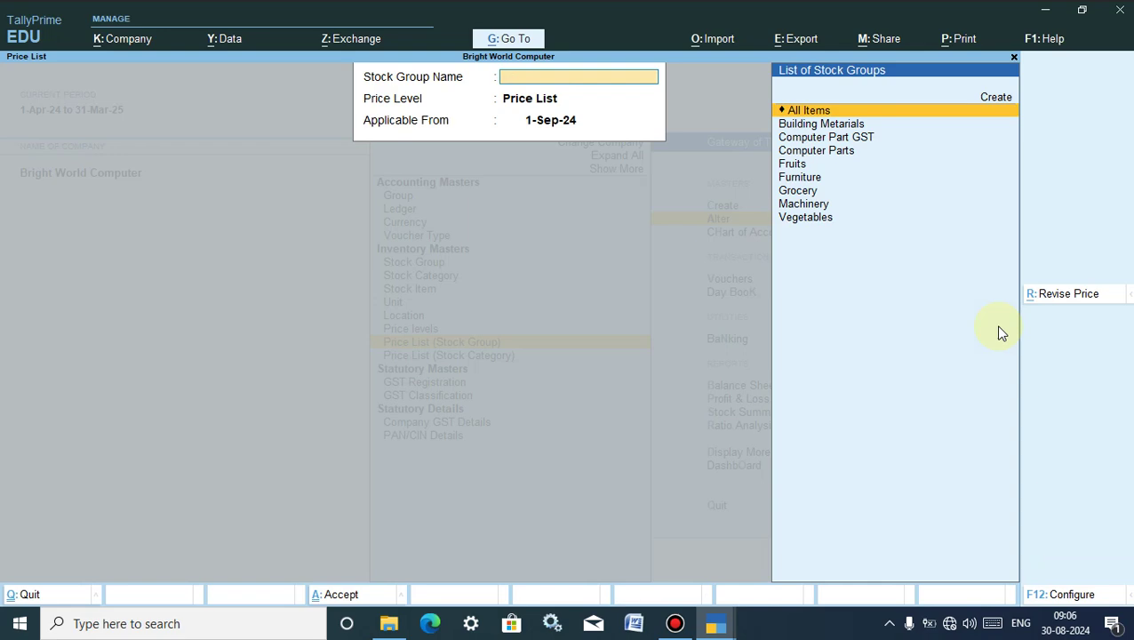
{"action": "key", "text": "Escape"}
{"action": "key", "text": "Return"}
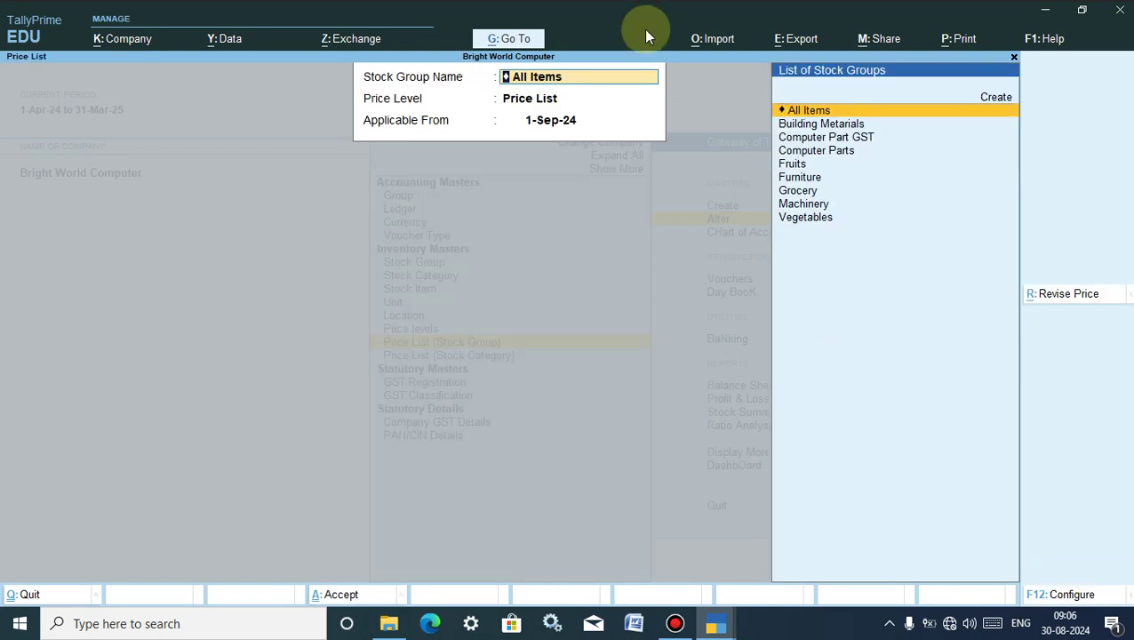
Open the All Items price list at the Retailers price level from 1-Sep-24 and examine the Keyboard GST entry
{"action": "left_click", "coordinate": [527, 101]}
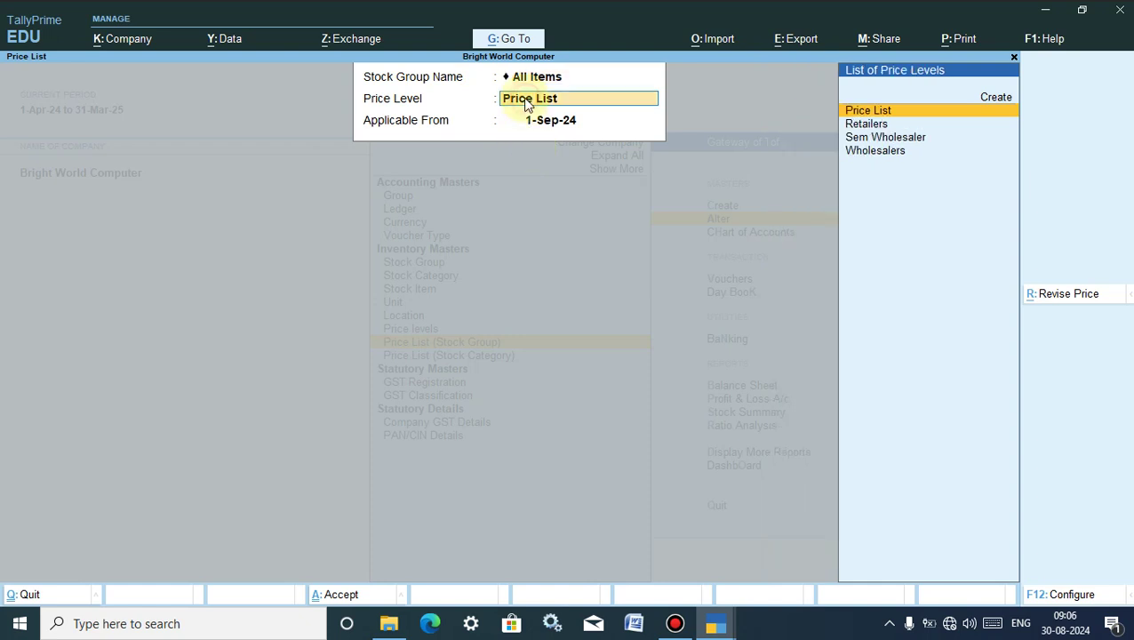
{"action": "key", "text": "Down"}
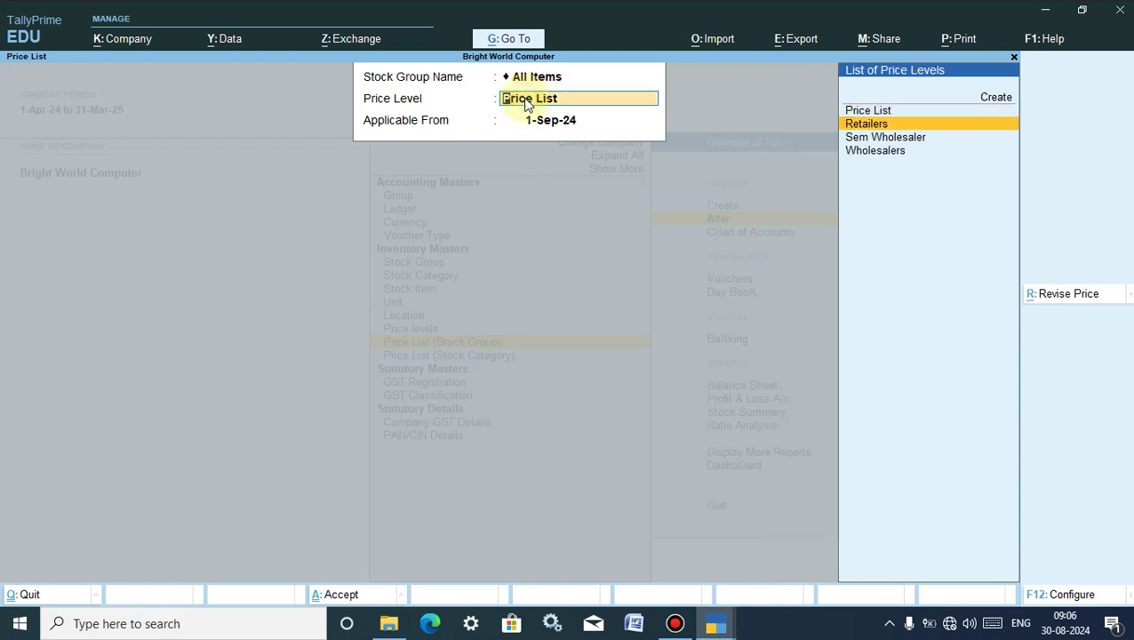
{"action": "key", "text": "Return"}
{"action": "key", "text": "Return"}
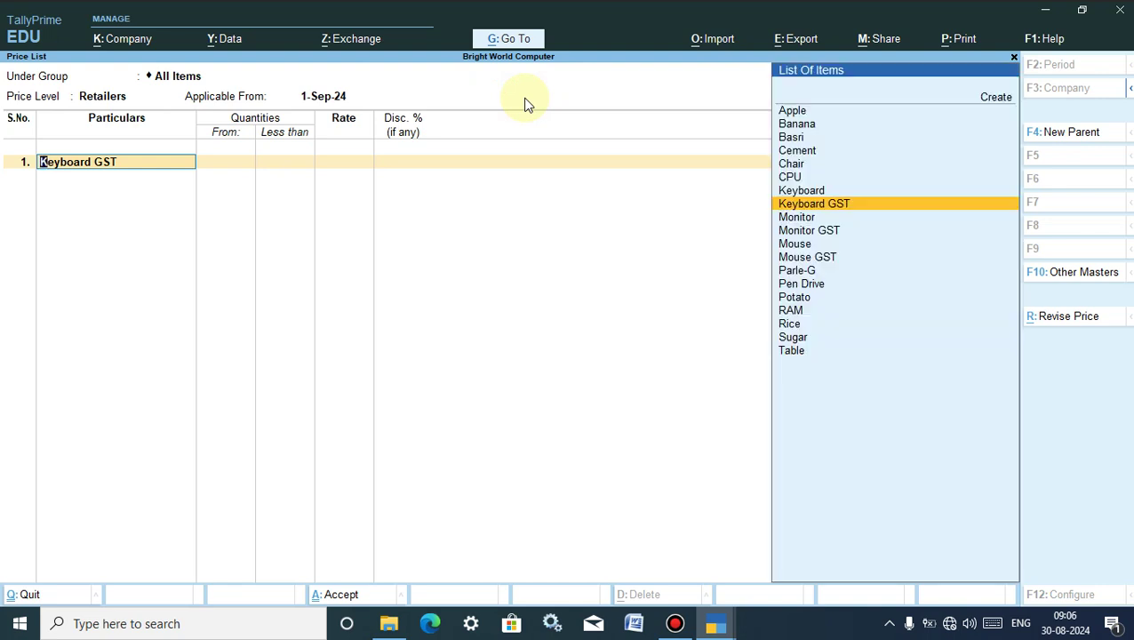
{"action": "key", "text": "Return"}
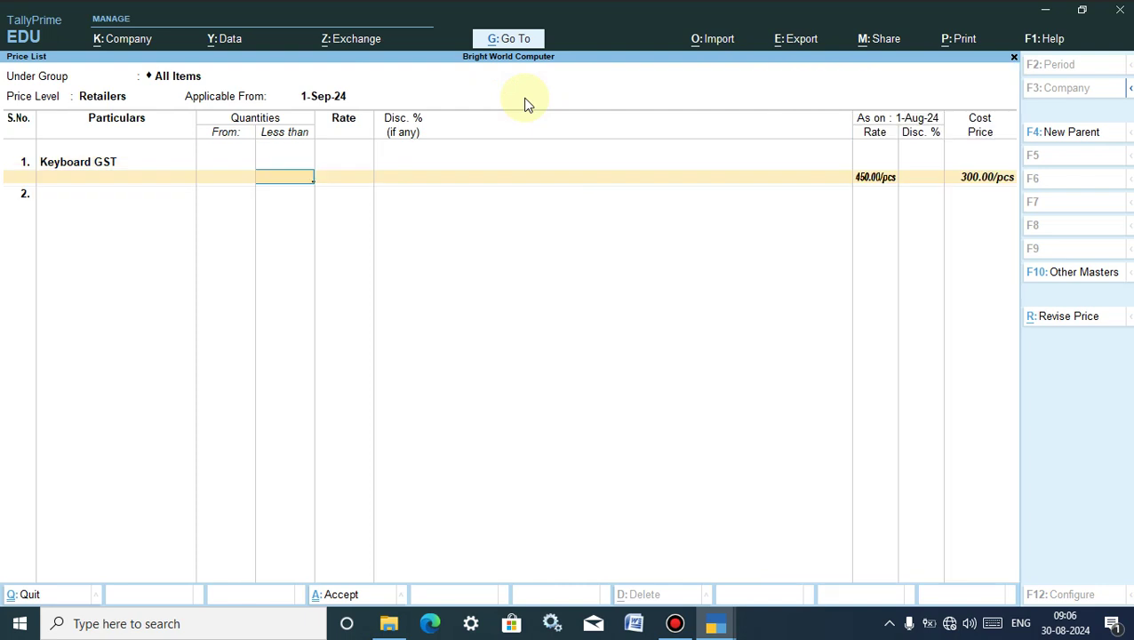
{"action": "key", "text": "BackSpace"}
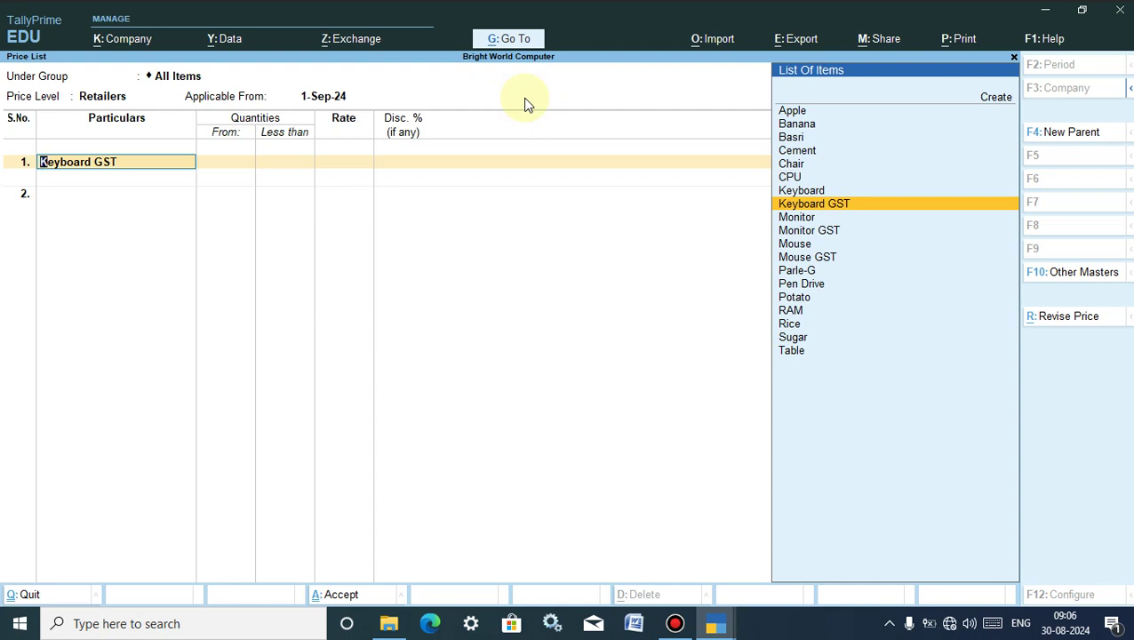
{"action": "key", "text": "Return"}
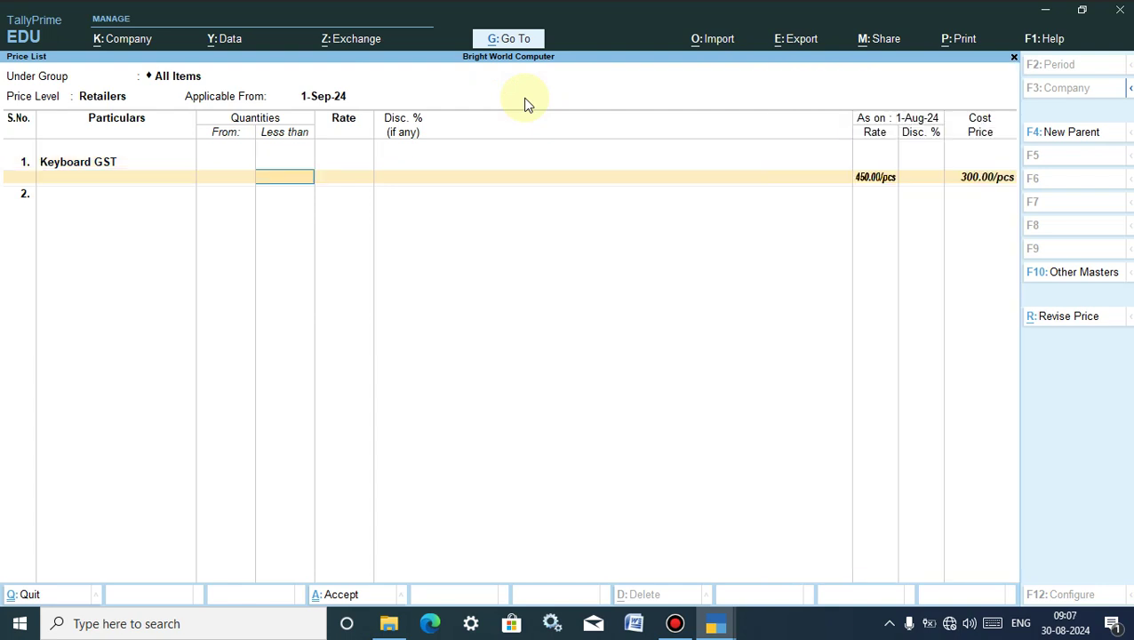
{"action": "key", "text": "Escape"}
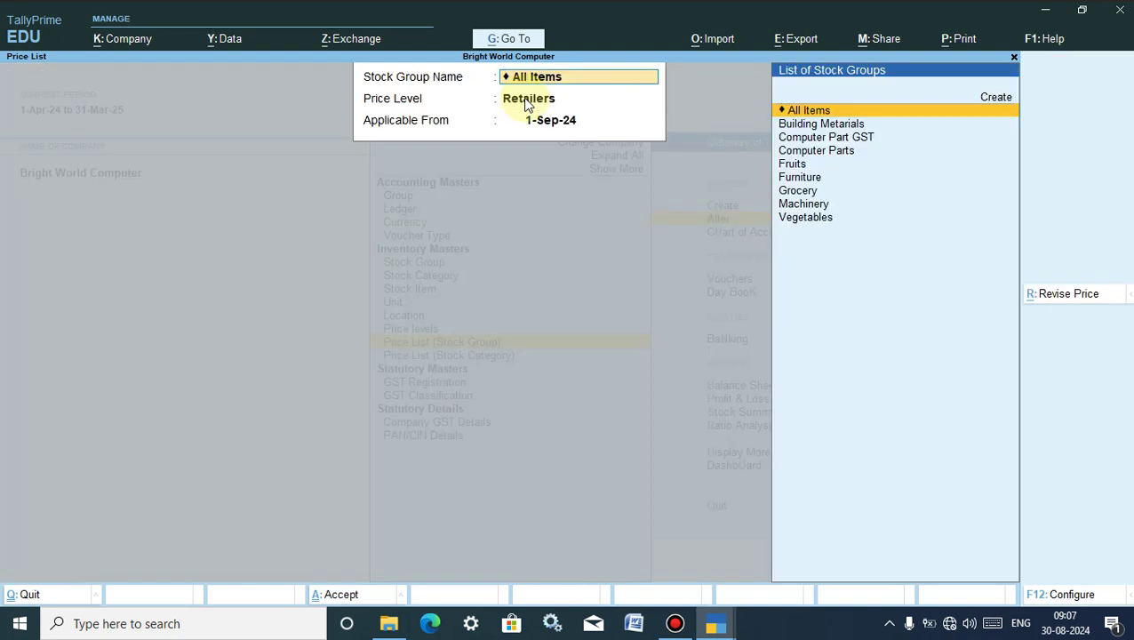
{"action": "key", "text": "Down"}
{"action": "key", "text": "Down"}
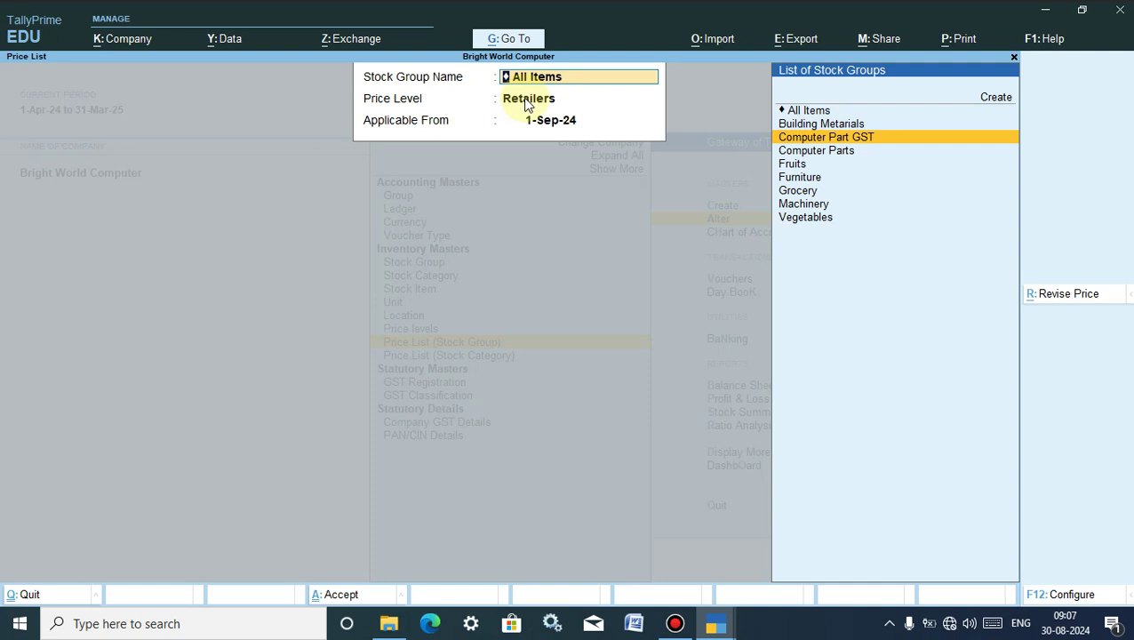
{"action": "key", "text": "Up"}
{"action": "key", "text": "Up"}
{"action": "key", "text": "Return"}
{"action": "key", "text": "Down"}
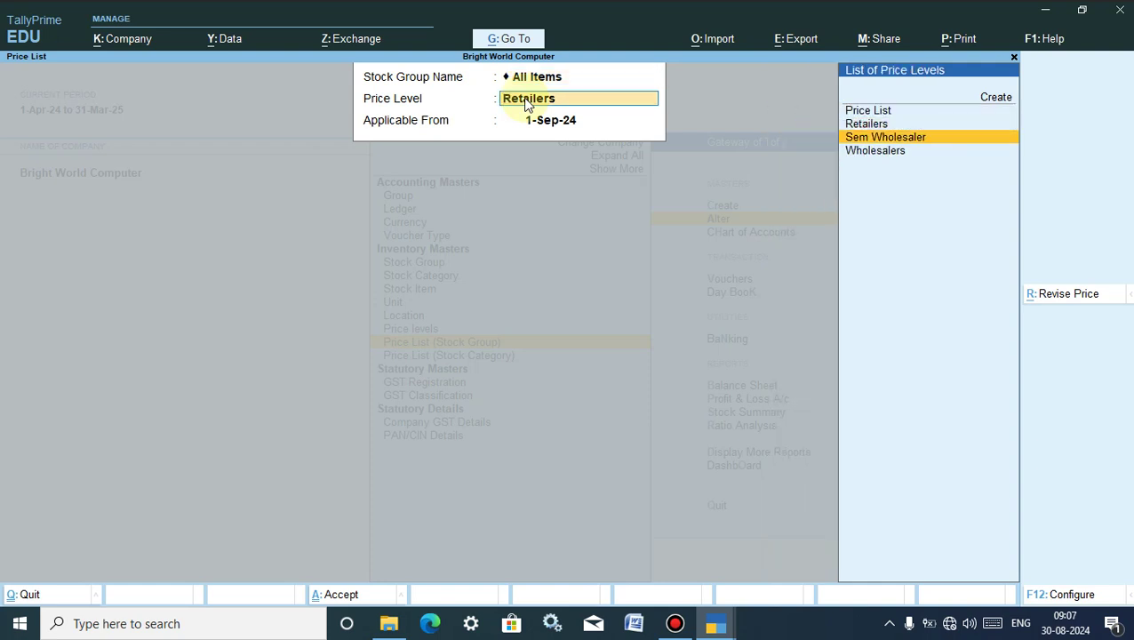
{"action": "key", "text": "Return"}
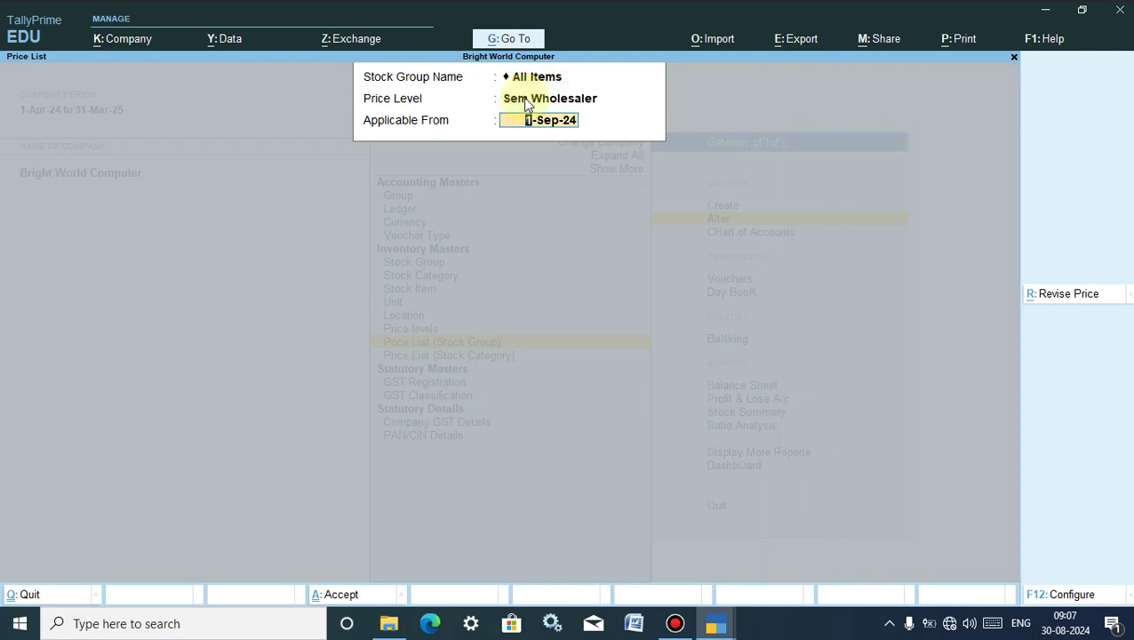
Open the All Items price list at the Wholesalers price level applicable from 1-Aug-24 and view the Keyboard GST rates
{"action": "left_click", "coordinate": [526, 99]}
{"action": "key", "text": "Down"}
{"action": "key", "text": "Return"}
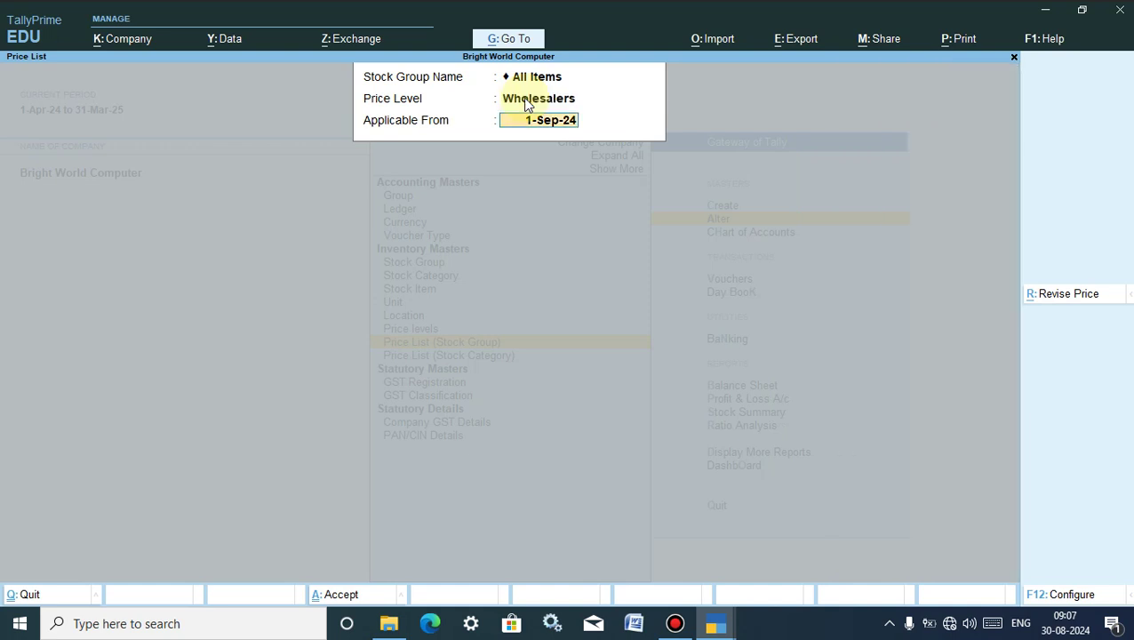
{"action": "type", "text": "1.8"}
{"action": "key", "text": "Return"}
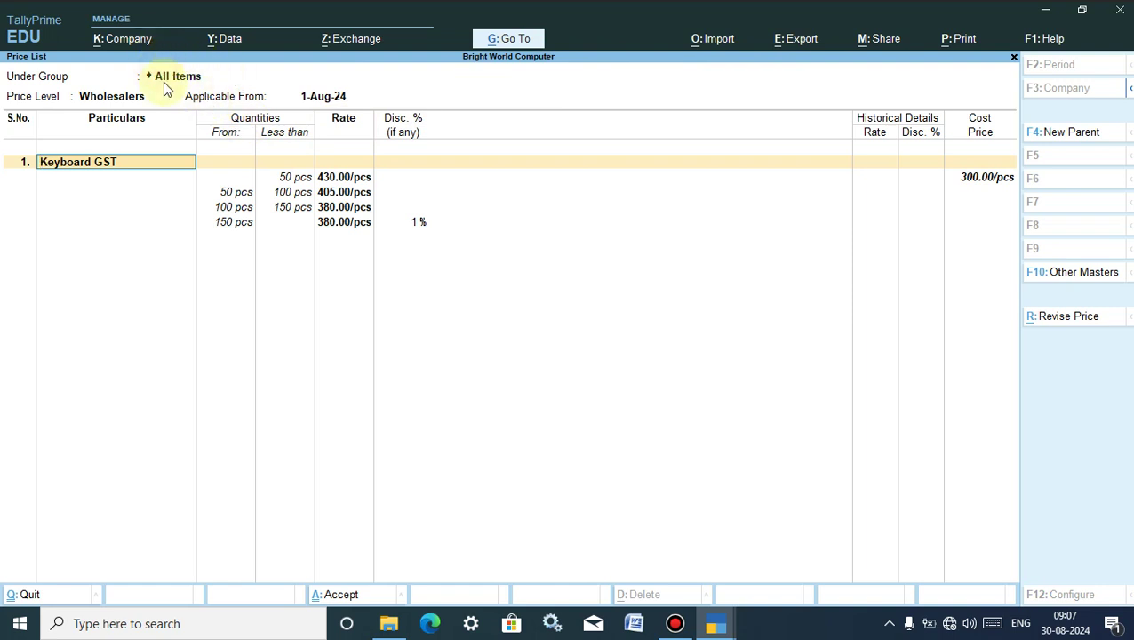
{"action": "key", "text": "BackSpace"}
{"action": "key", "text": "Escape"}
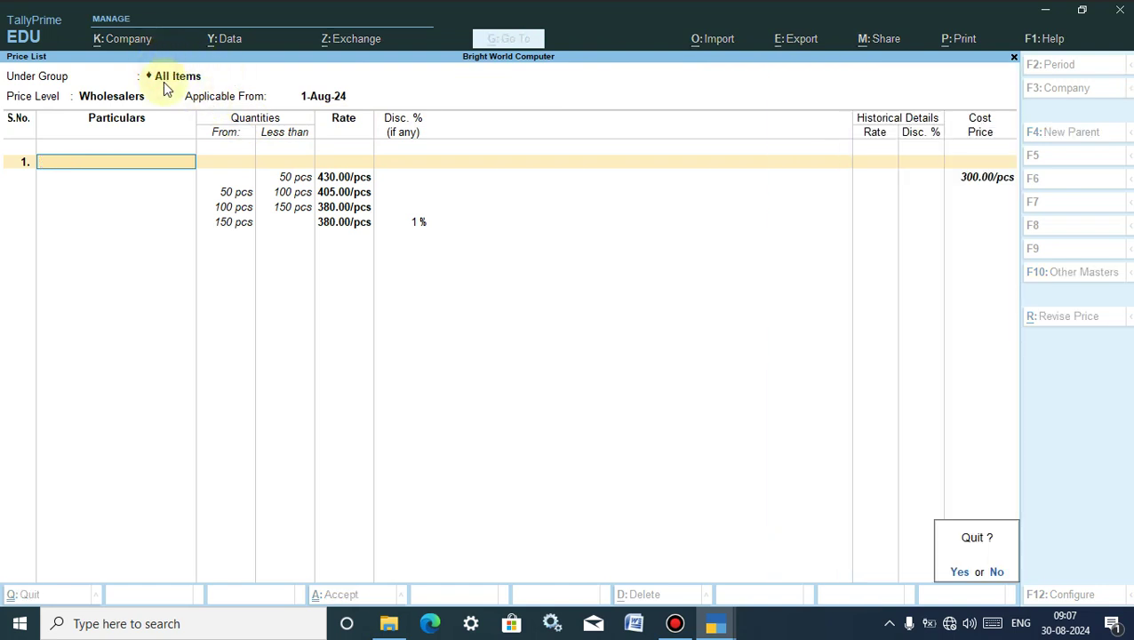
Switch to the Bright World Computer Institute 1 window and open the stock group price list for alteration
{"action": "mouse_move", "coordinate": [713, 627]}
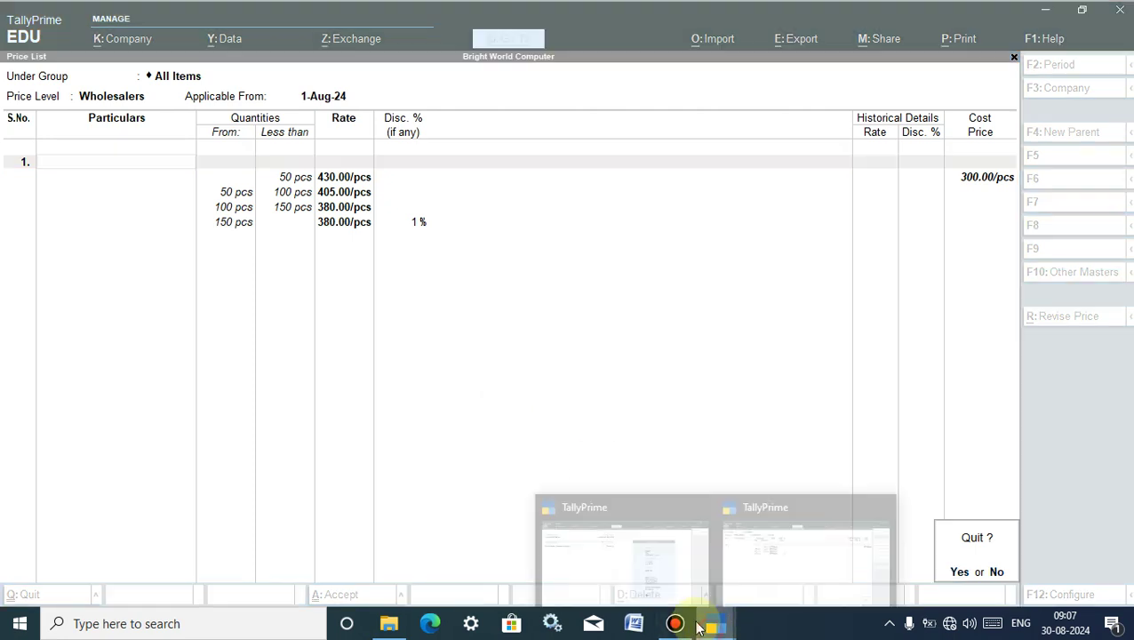
{"action": "left_click", "coordinate": [625, 583]}
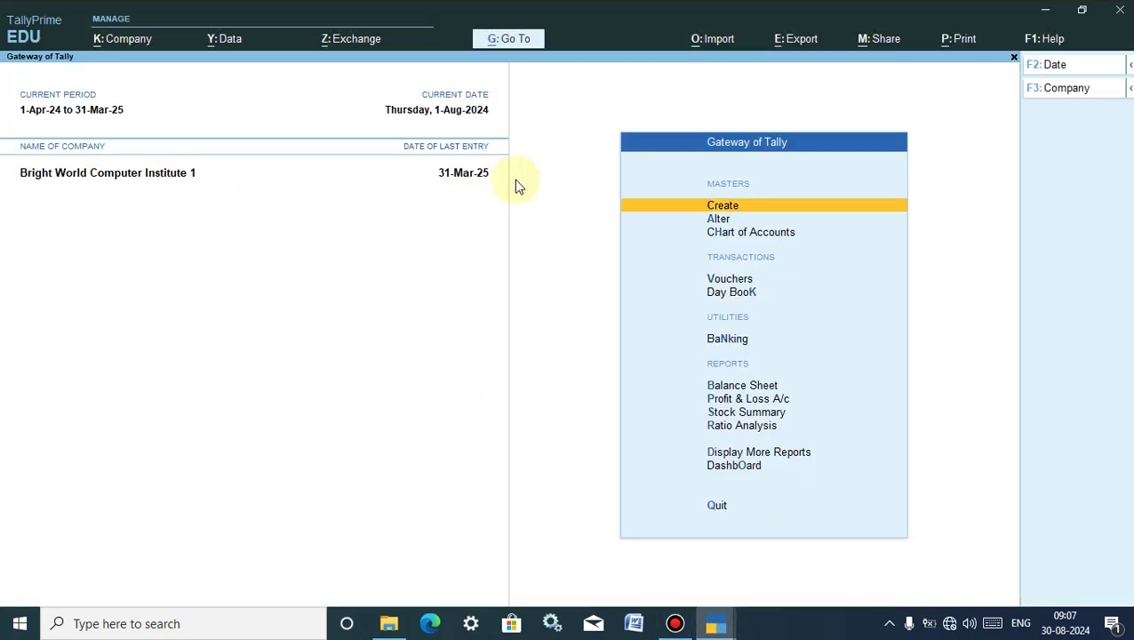
{"action": "left_click", "coordinate": [719, 219]}
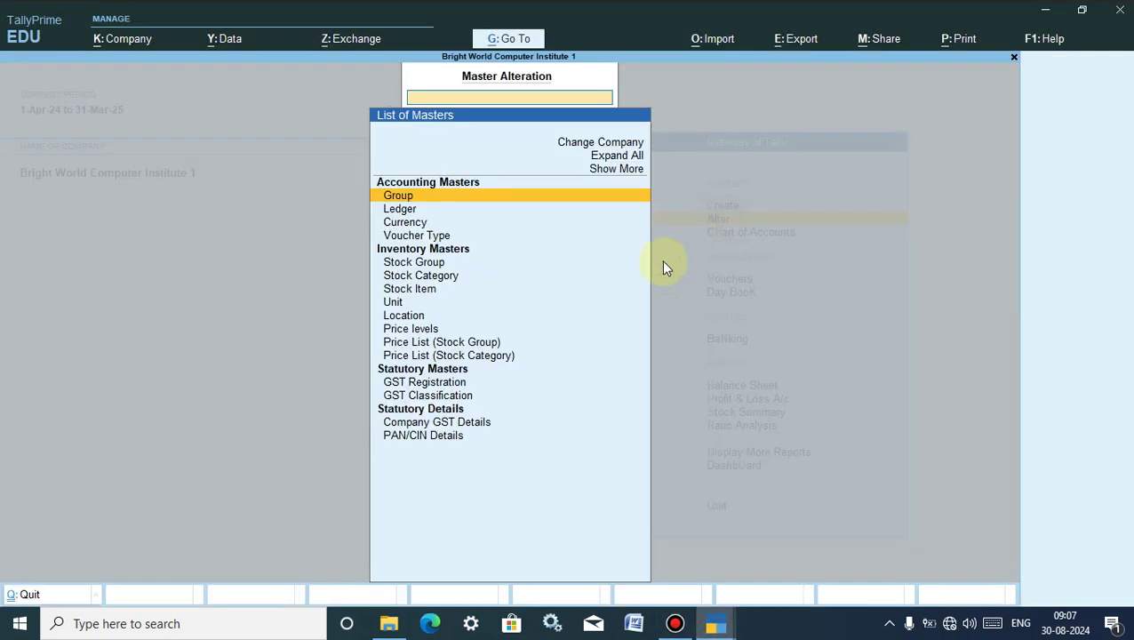
{"action": "left_click", "coordinate": [480, 347]}
{"action": "left_click", "coordinate": [475, 352]}
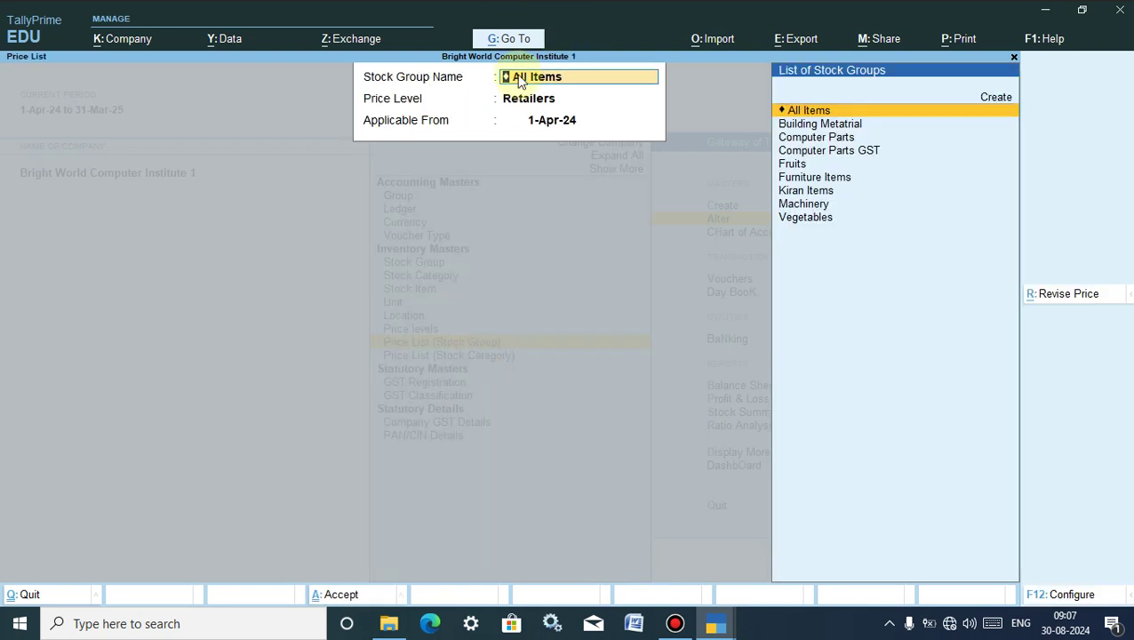
Open the All Items price list for Retailers applicable from 1-Aug-24 and view the Keyboard GST rates
{"action": "key", "text": "Return"}
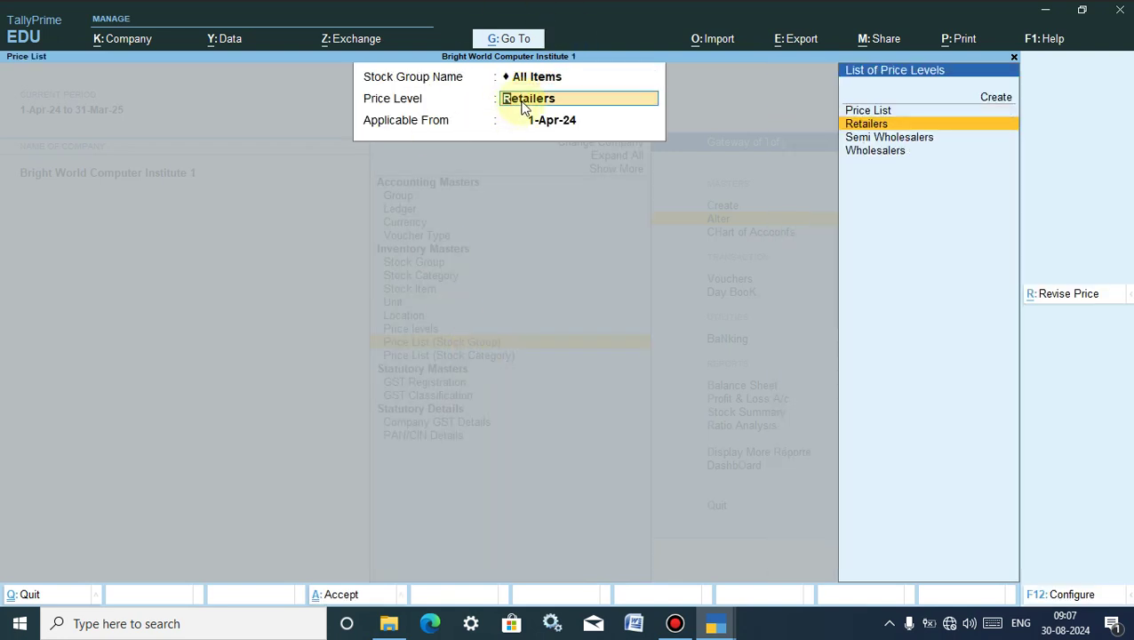
{"action": "key", "text": "Return"}
{"action": "type", "text": "1-8"}
{"action": "key", "text": "Return"}
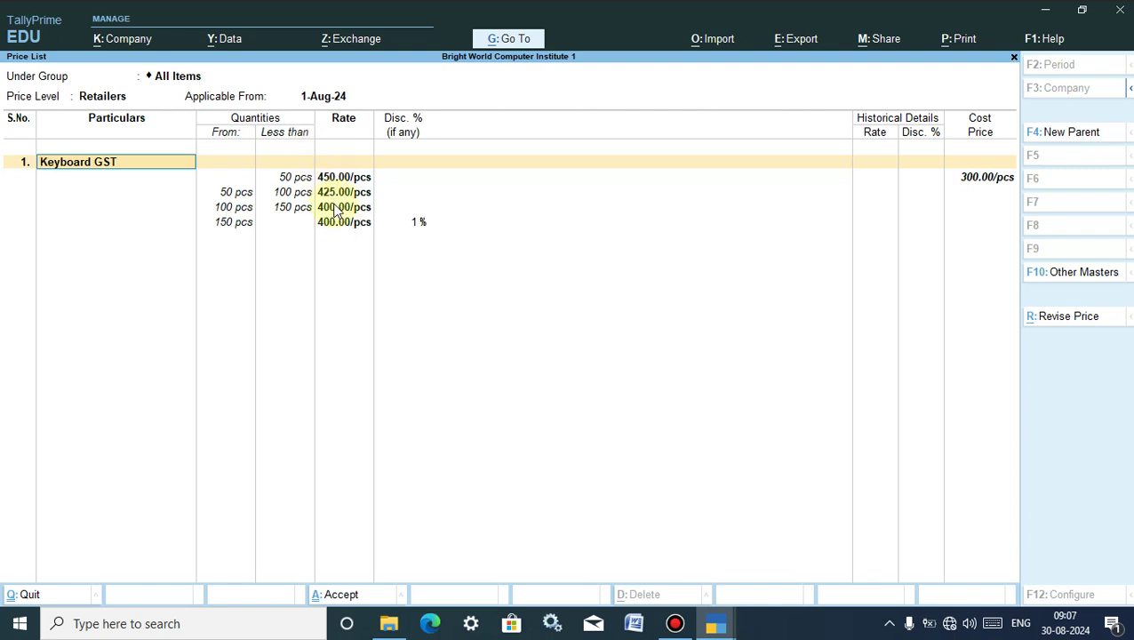
{"action": "left_click", "coordinate": [398, 630]}
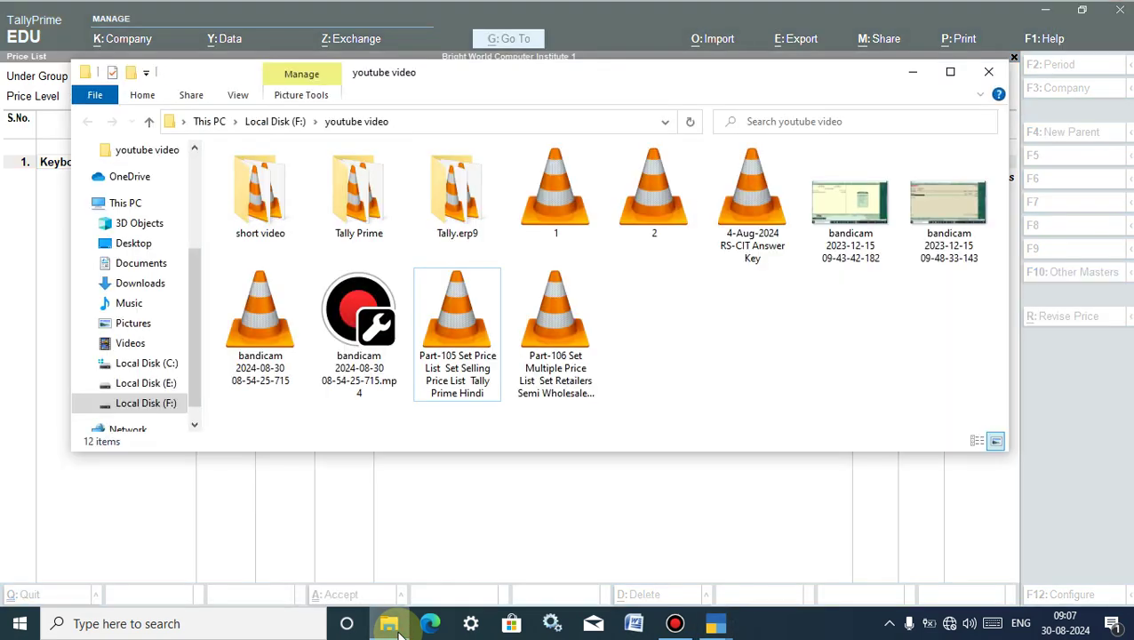
{"action": "left_click", "coordinate": [395, 626]}
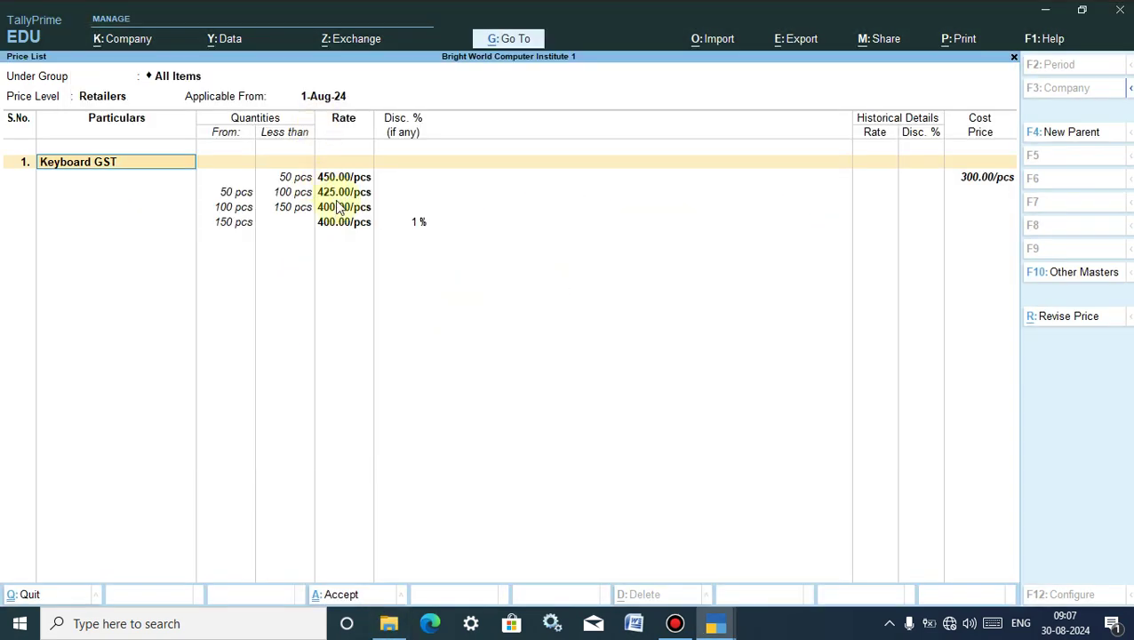
Start a price revision for All Items at the Retailers price level, applicable from 1-Sep-24
{"action": "left_click", "coordinate": [1069, 322]}
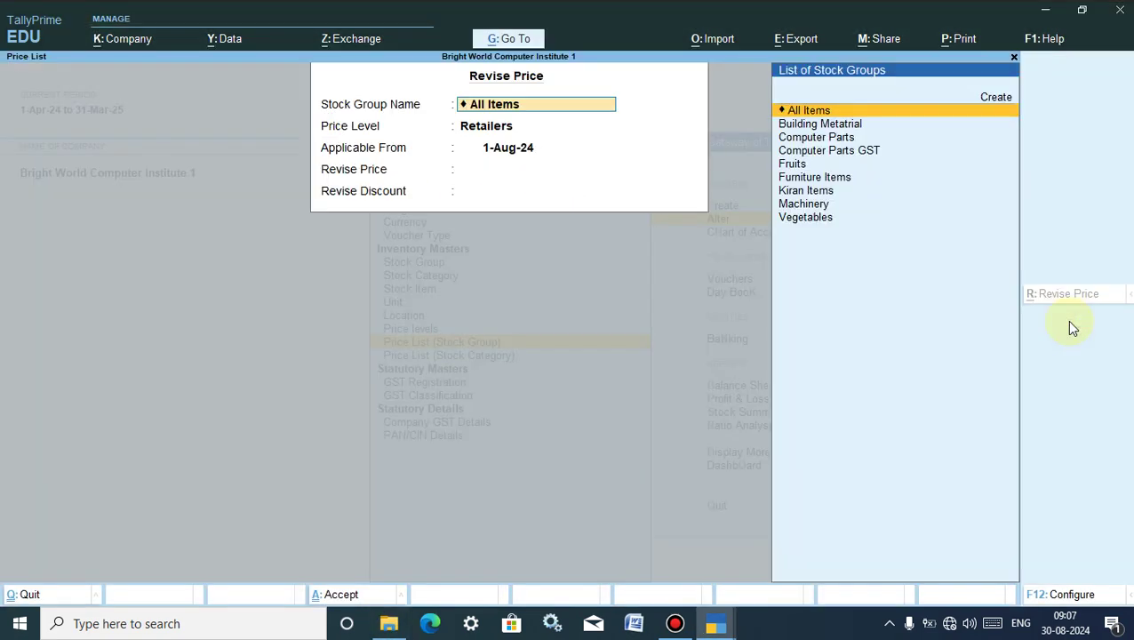
{"action": "key", "text": "Return"}
{"action": "key", "text": "Return"}
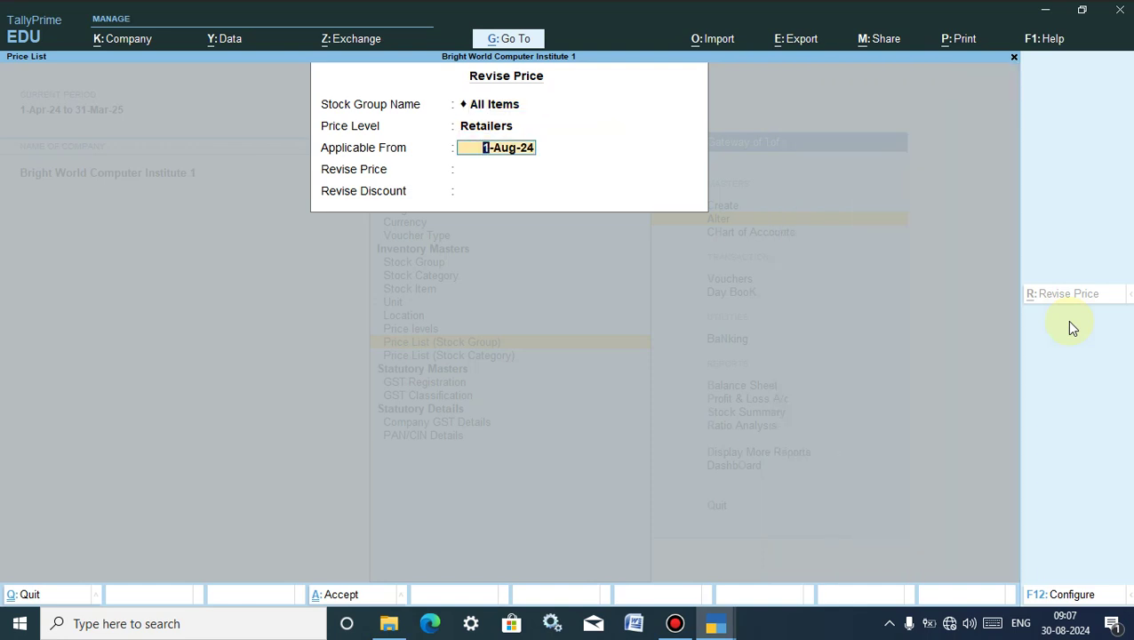
{"action": "type", "text": "1.9"}
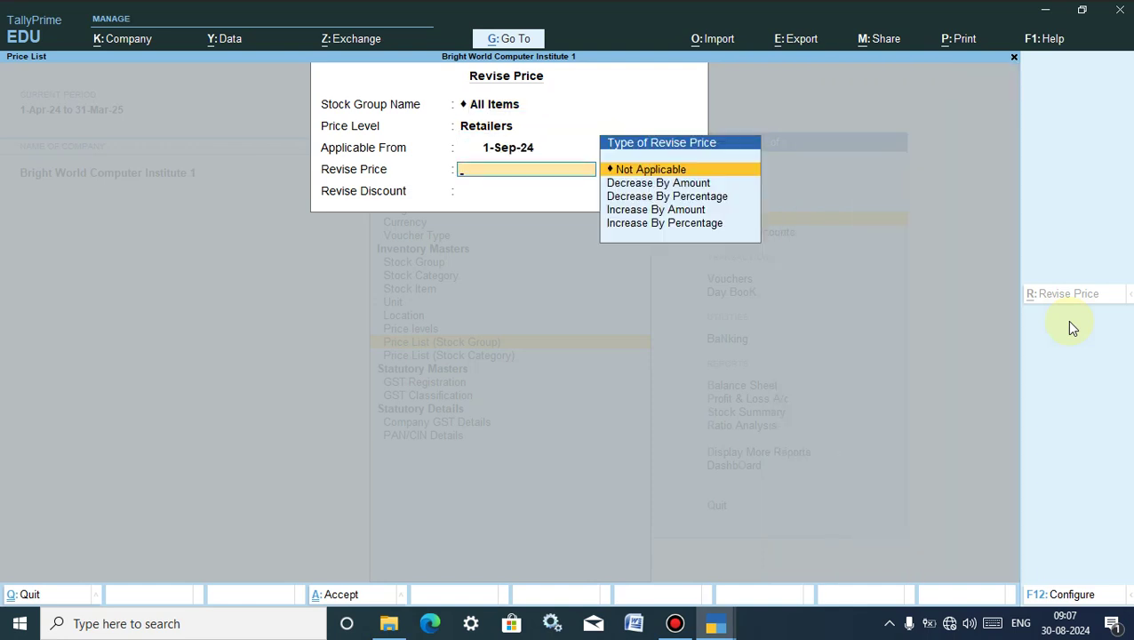
Revise the Retailers price by Increase By Amount 10 with discount revision Not Applicable, view the revised rates, and quit the list
{"action": "key", "text": "Down"}
{"action": "key", "text": "Down"}
{"action": "key", "text": "Down"}
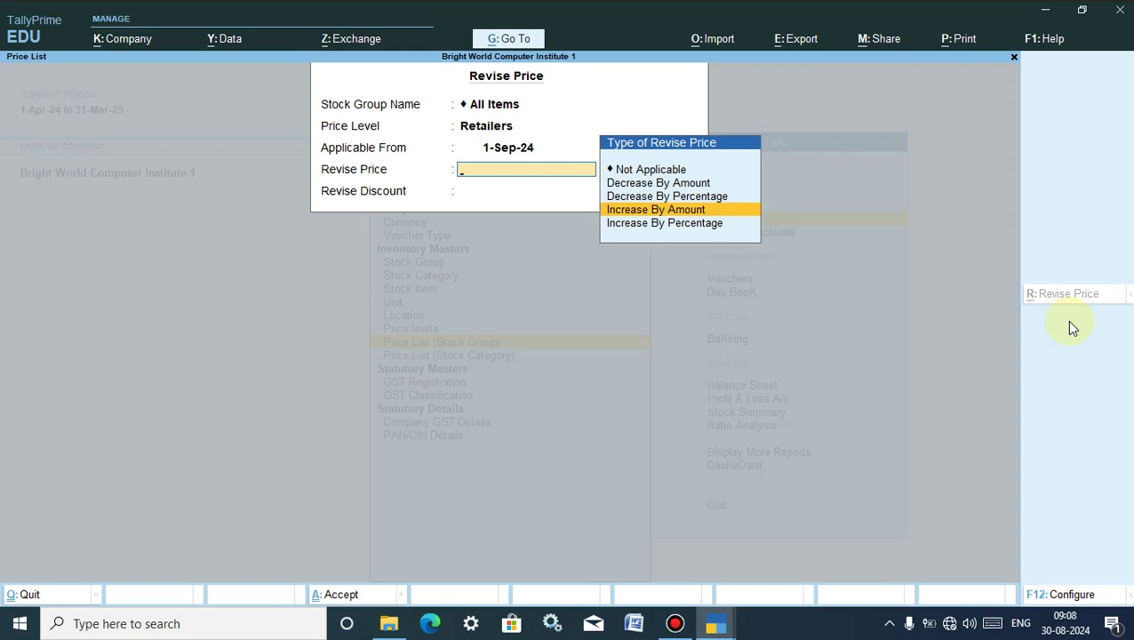
{"action": "key", "text": "Return"}
{"action": "key", "text": "Return"}
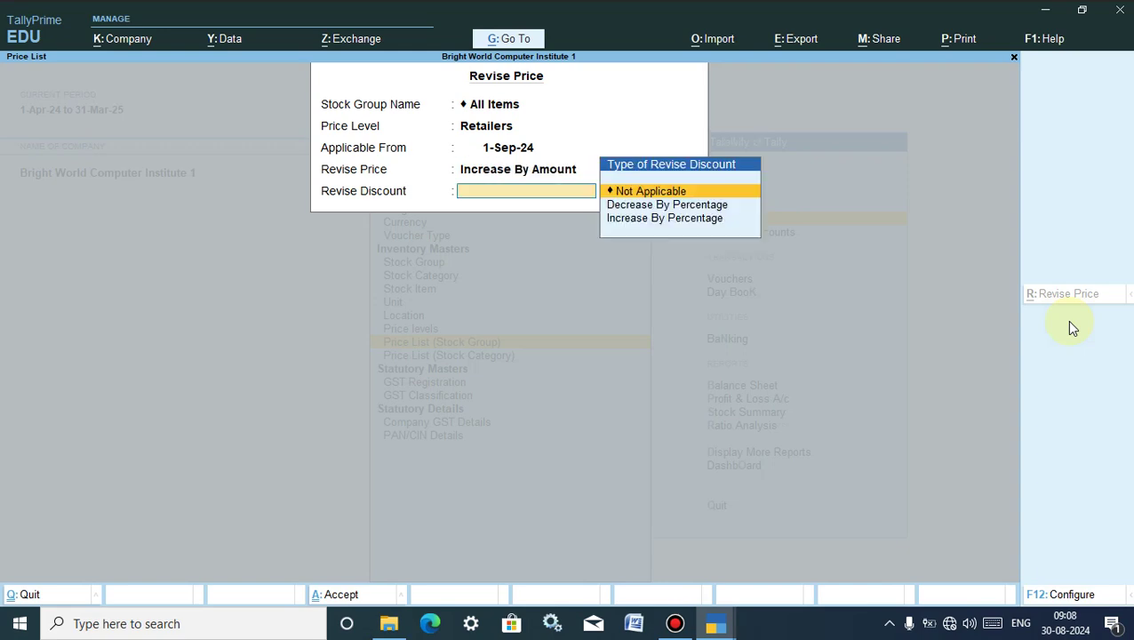
{"action": "key", "text": "Return"}
{"action": "key", "text": "Return"}
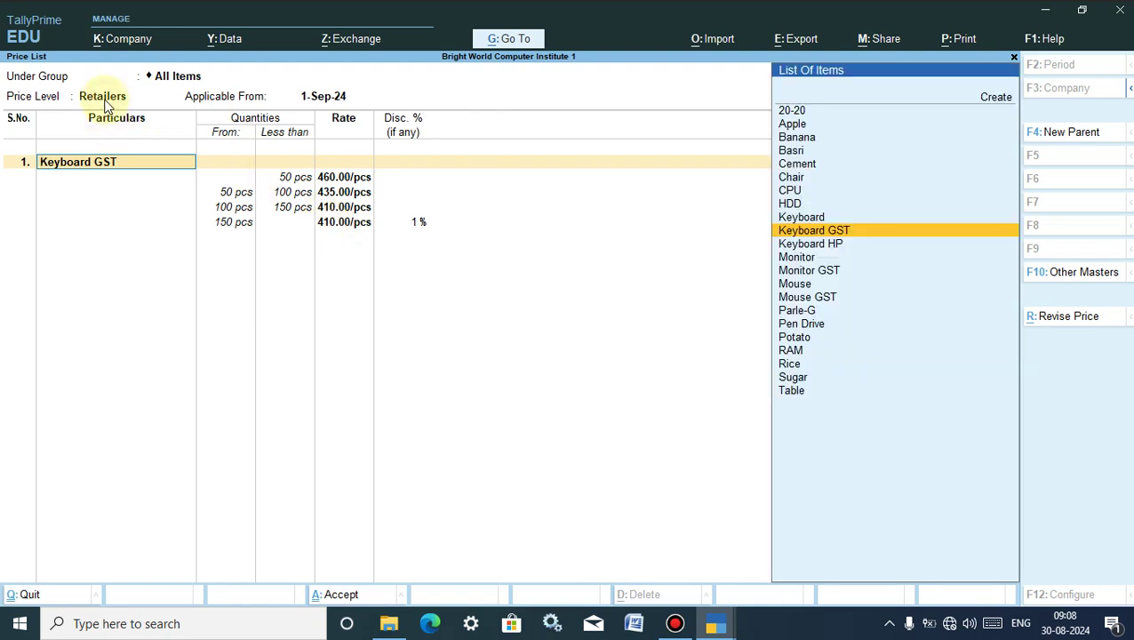
{"action": "key", "text": "Escape"}
{"action": "key", "text": "Escape"}
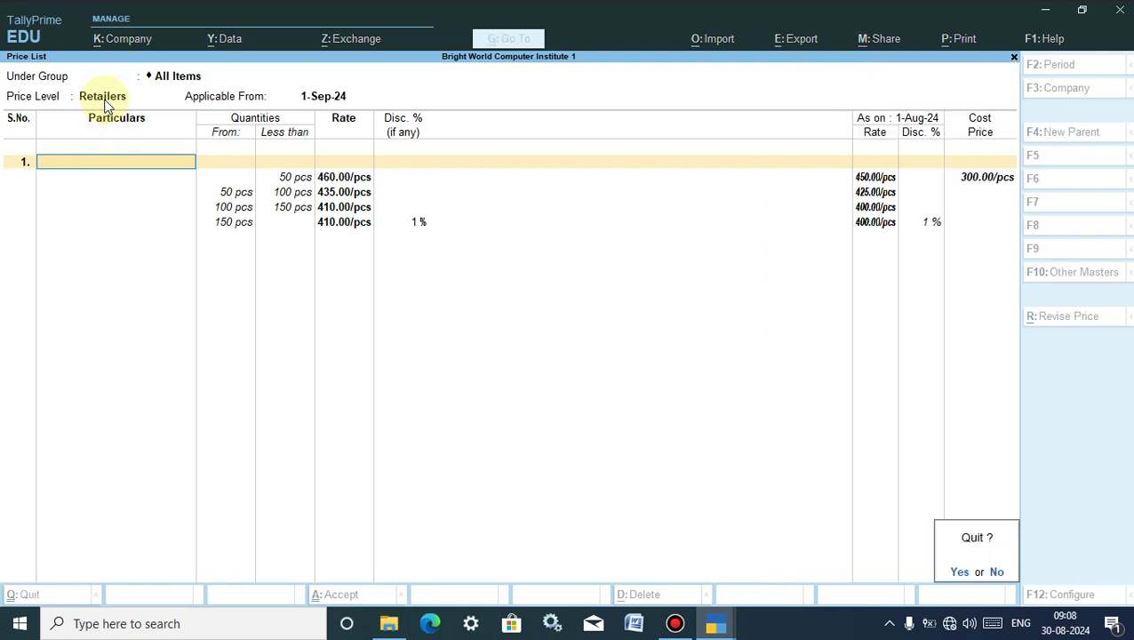
{"action": "key", "text": "y"}
Open the All Items price list at the Semi Wholesalers price level applicable from 1-Aug-24
{"action": "key", "text": "Return"}
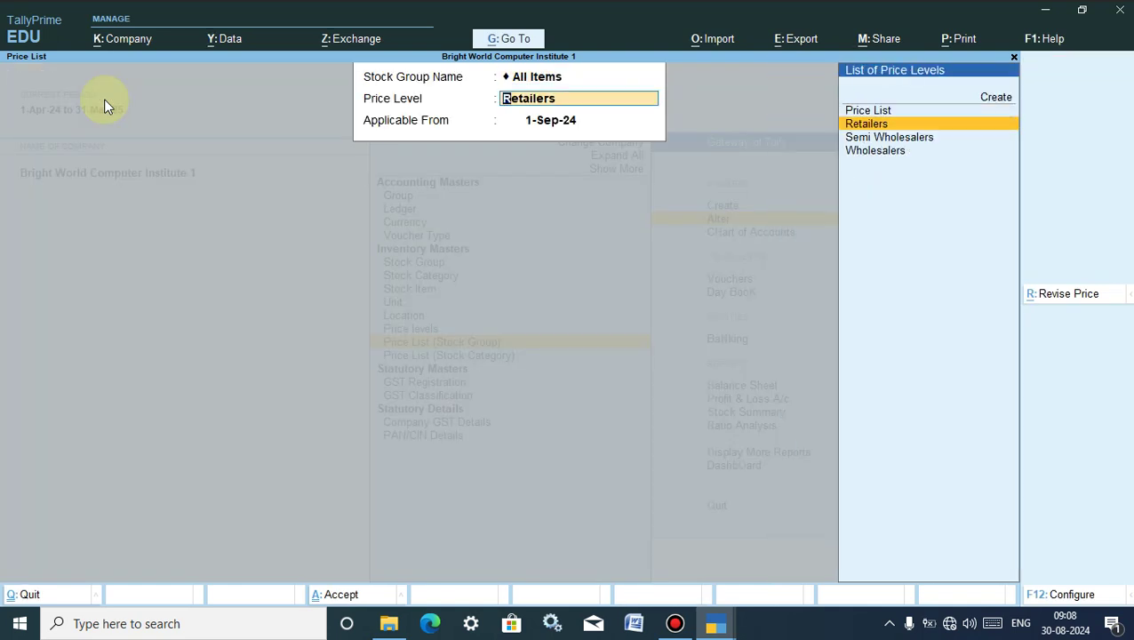
{"action": "key", "text": "Down"}
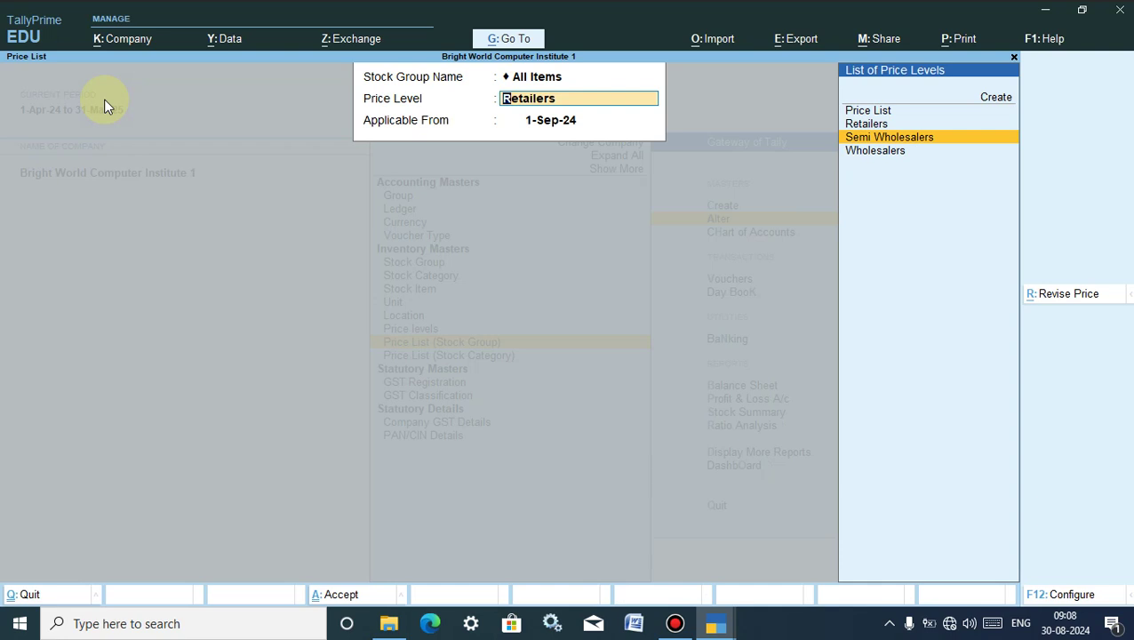
{"action": "key", "text": "Return"}
{"action": "type", "text": "1-8"}
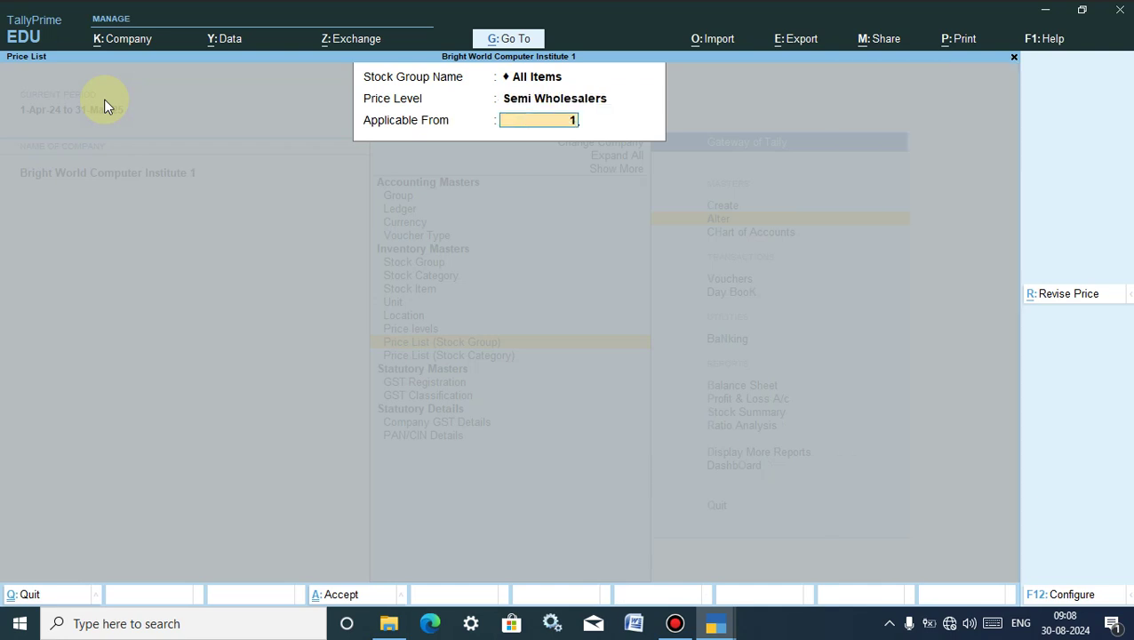
{"action": "key", "text": "Return"}
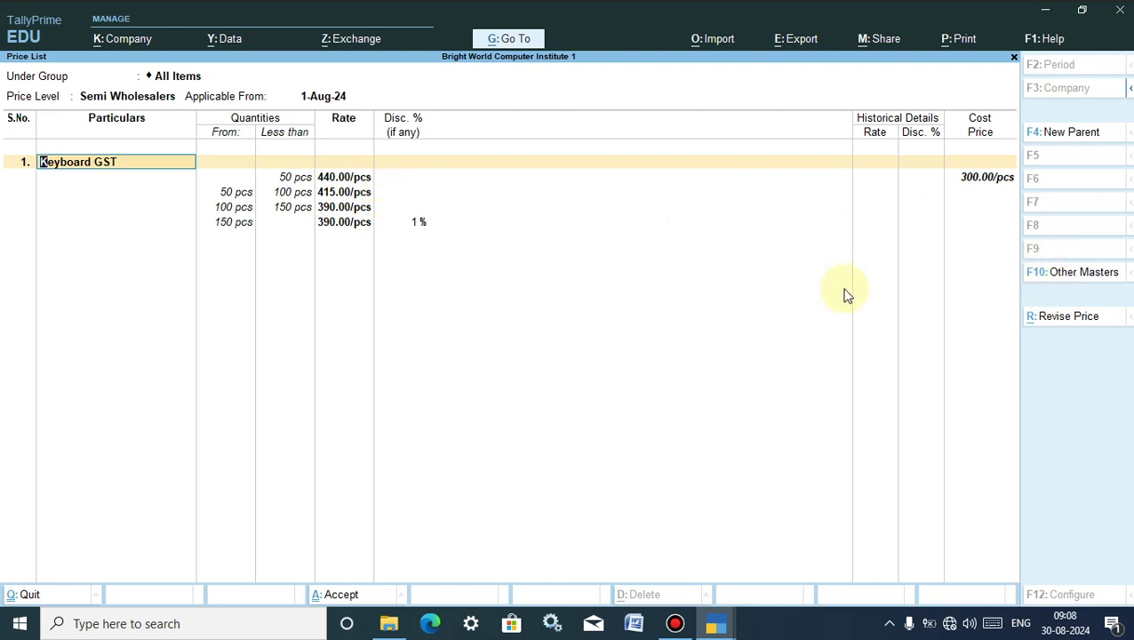
Start a price revision for All Items at the Semi Wholesalers price level, applicable from 1-Sep-24
{"action": "left_click", "coordinate": [1063, 316]}
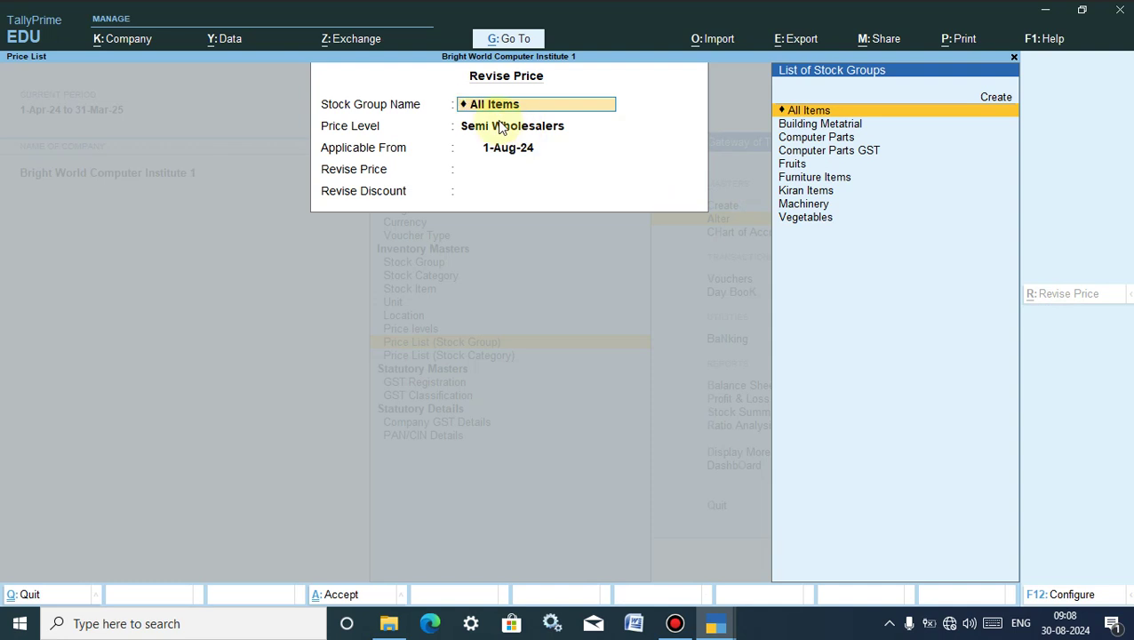
{"action": "key", "text": "Return"}
{"action": "key", "text": "Return"}
{"action": "type", "text": "1"}
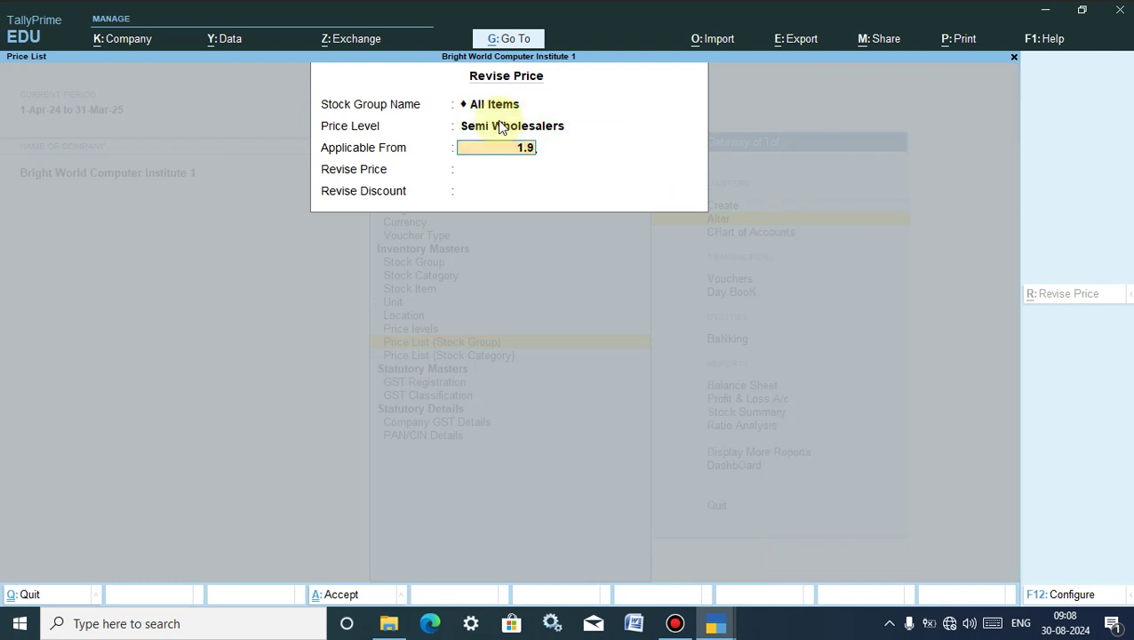
{"action": "type", "text": ".9"}
{"action": "key", "text": "Return"}
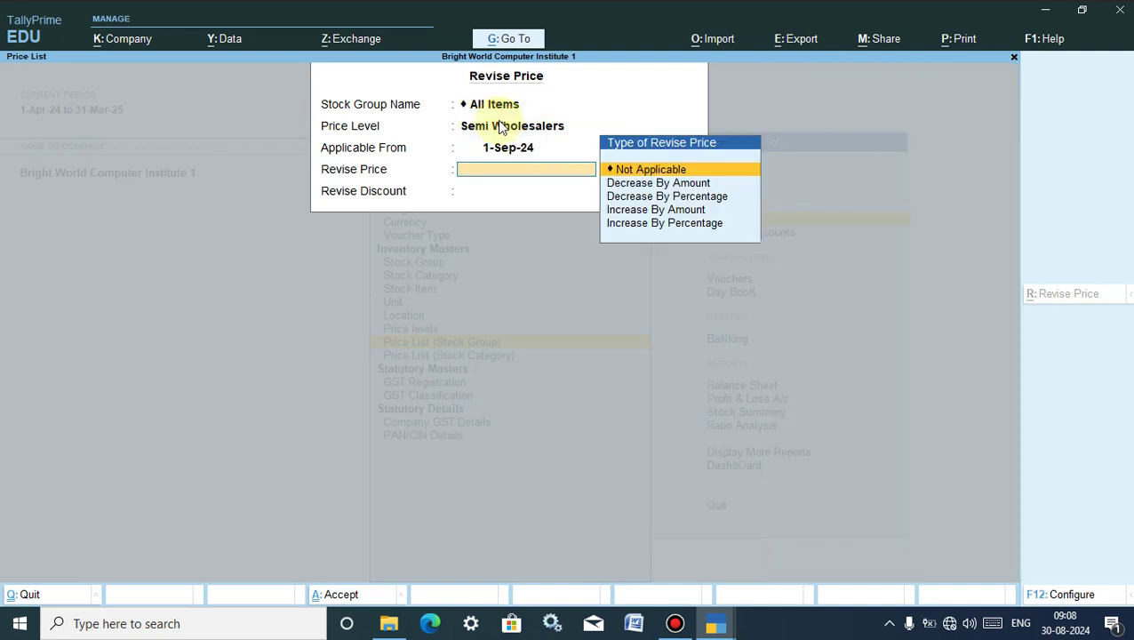
Revise the Semi Wholesalers price by Increase By Amount 50 with discount revision Not Applicable, view the revised rates, and quit the list
{"action": "left_click", "coordinate": [656, 210]}
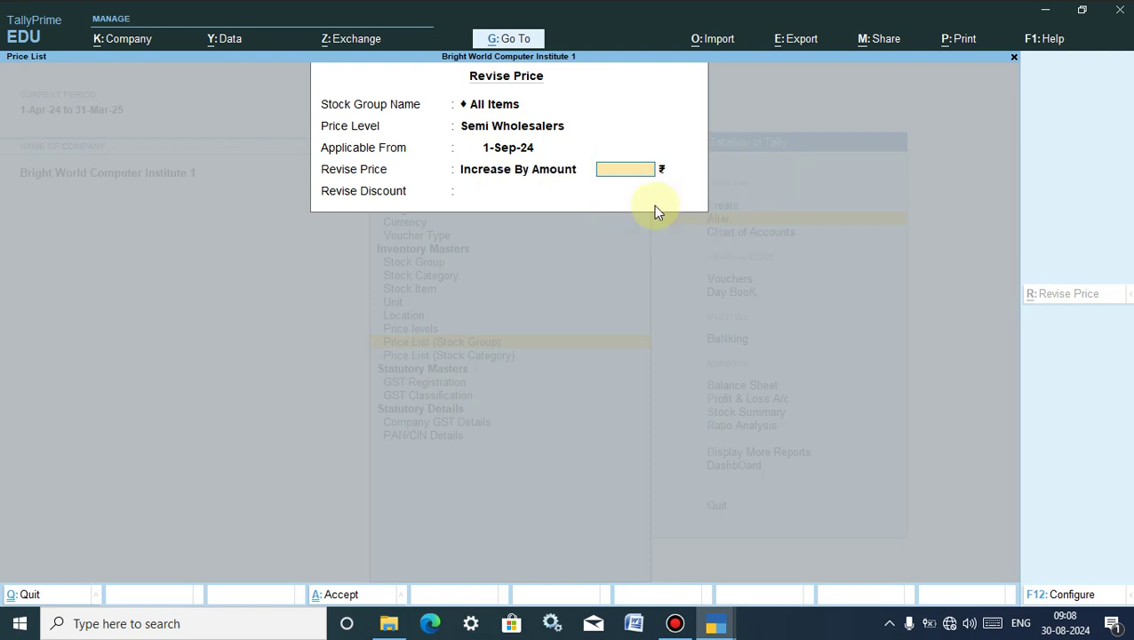
{"action": "type", "text": "50"}
{"action": "key", "text": "Return"}
{"action": "key", "text": "Return"}
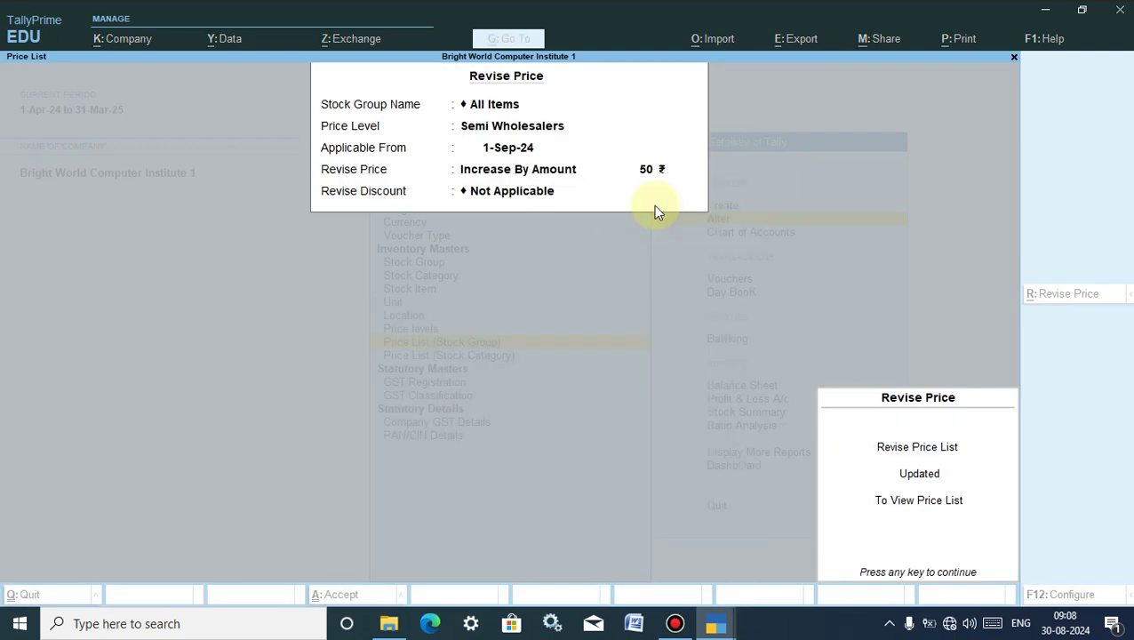
{"action": "key", "text": "Return"}
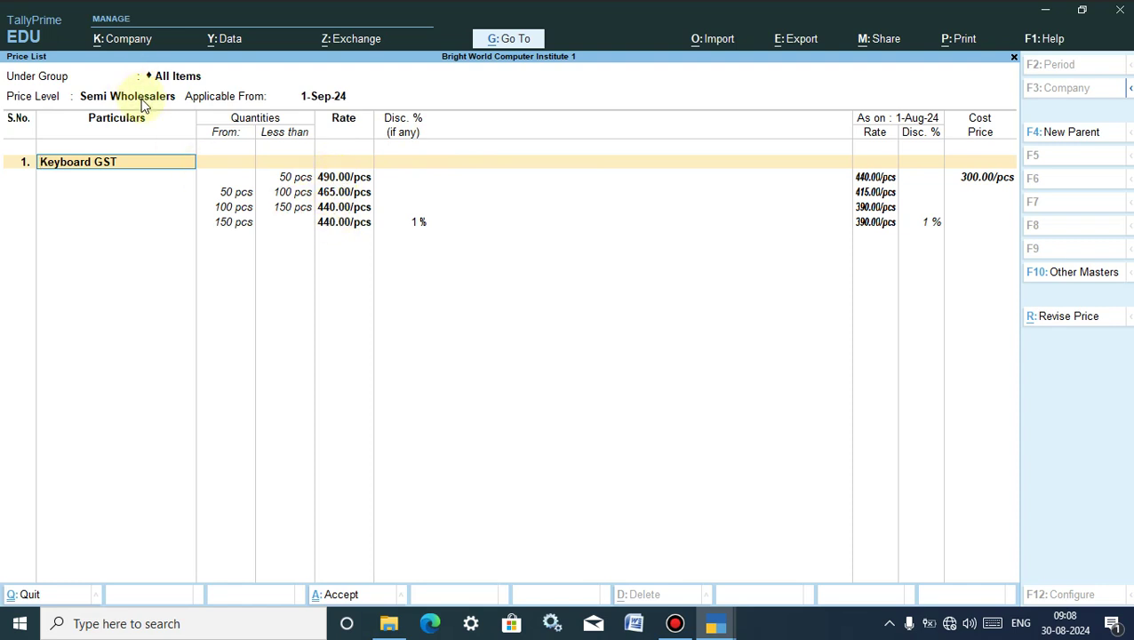
{"action": "key", "text": "BackSpace"}
{"action": "key", "text": "Escape"}
{"action": "key", "text": "Return"}
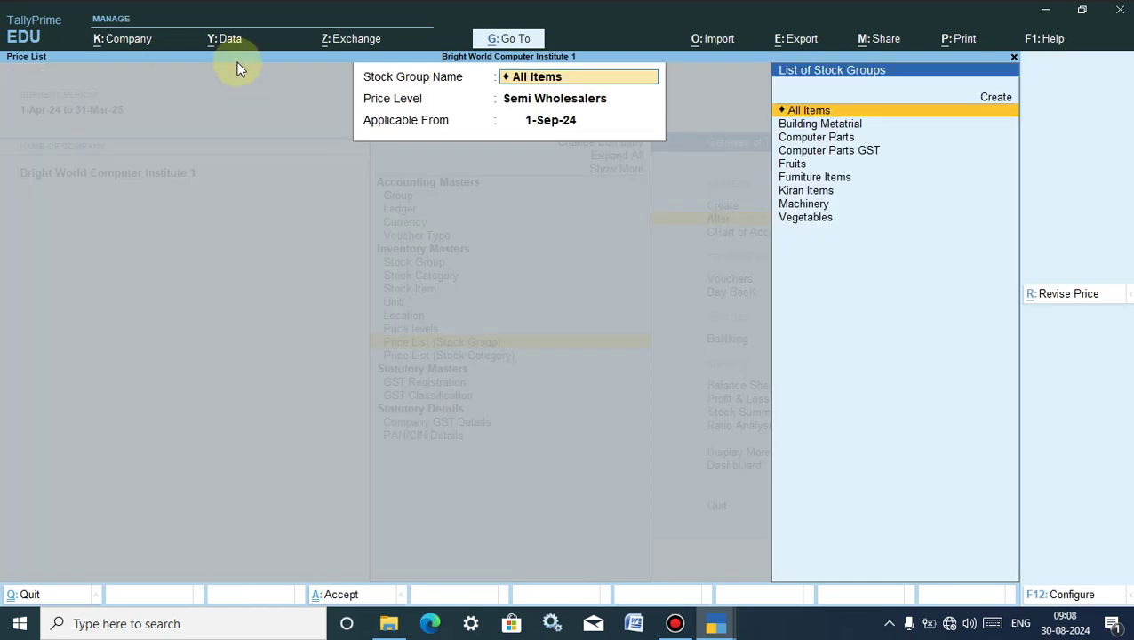
Open the All Items price list at the Wholesalers price level applicable from 1-Aug-24
{"action": "left_click", "coordinate": [533, 105]}
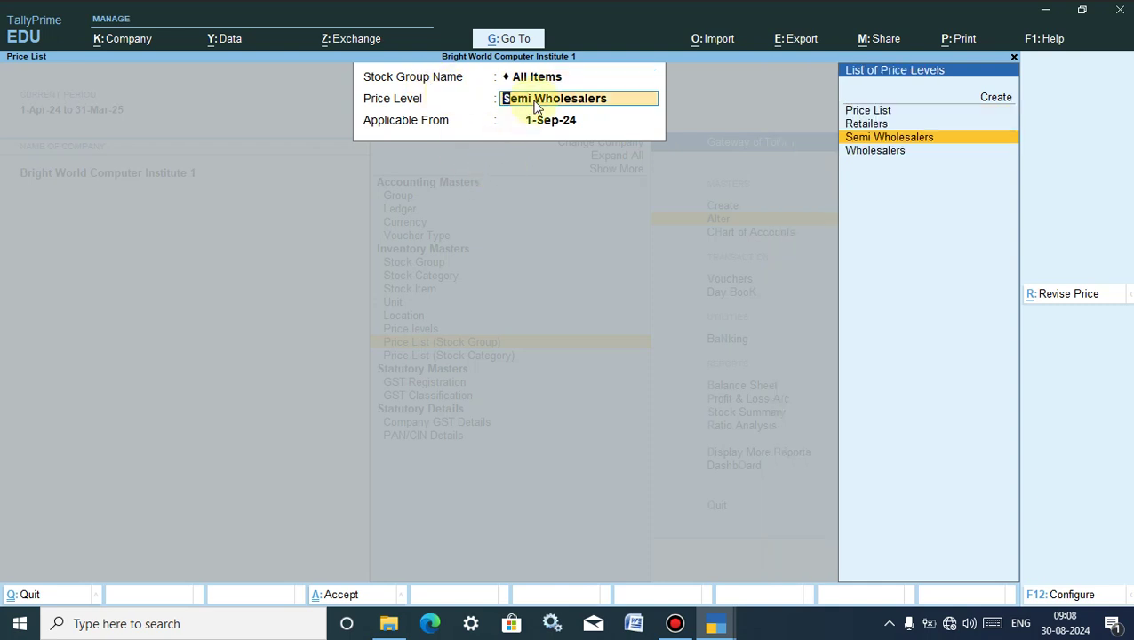
{"action": "key", "text": "Down"}
{"action": "key", "text": "Return"}
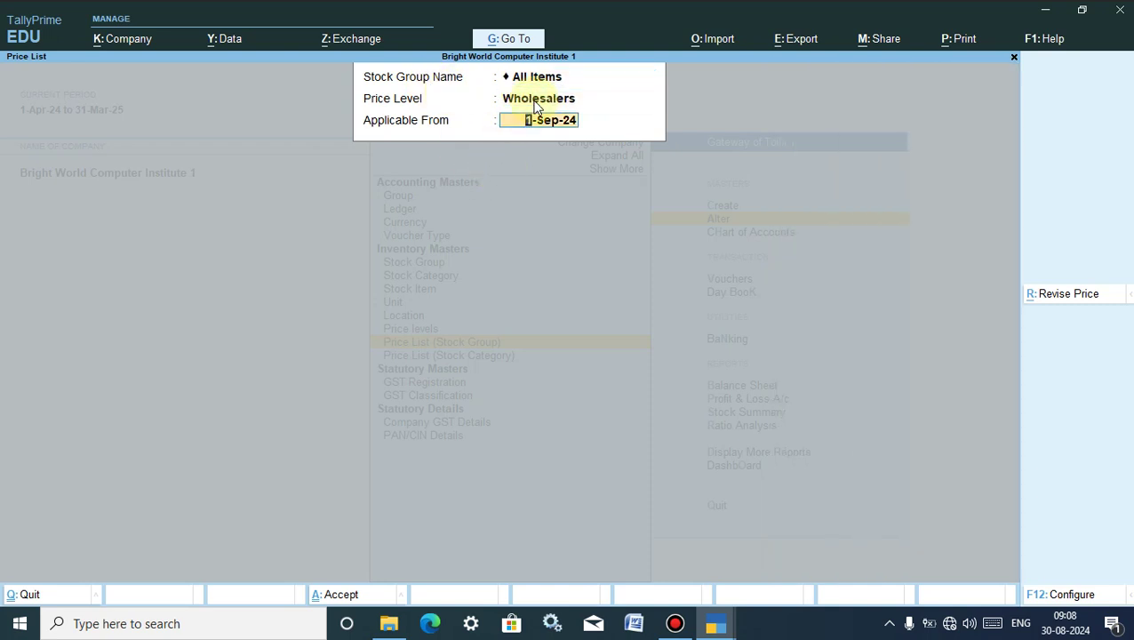
{"action": "type", "text": "1.8"}
{"action": "key", "text": "Return"}
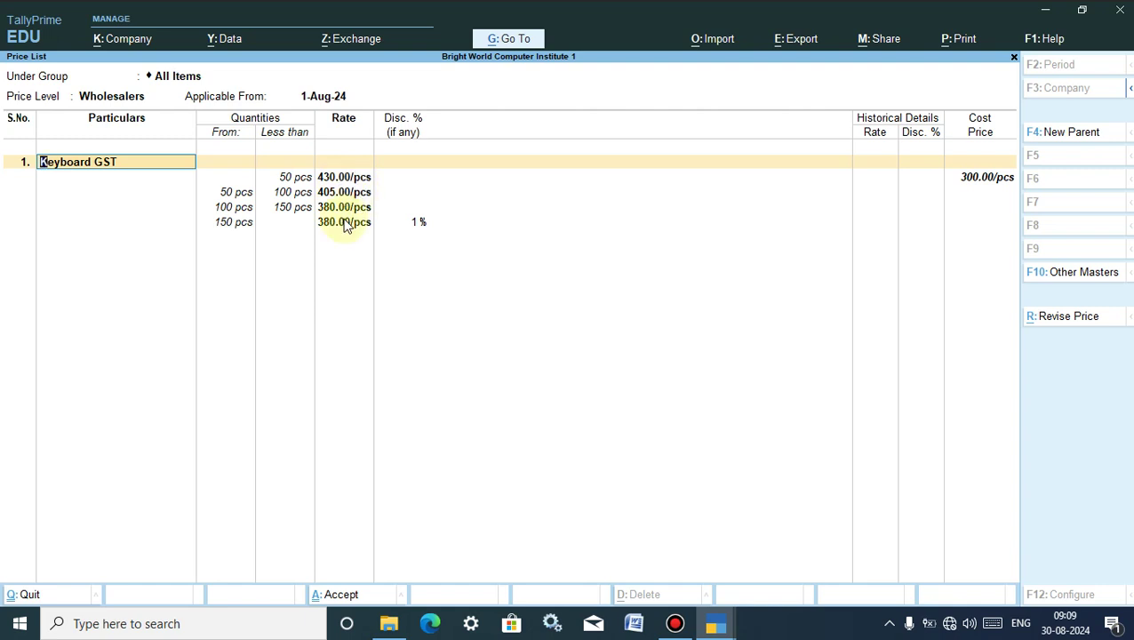
Start a price revision for All Items at the Wholesalers price level, applicable from 1-Sep-24
{"action": "left_click", "coordinate": [1089, 318]}
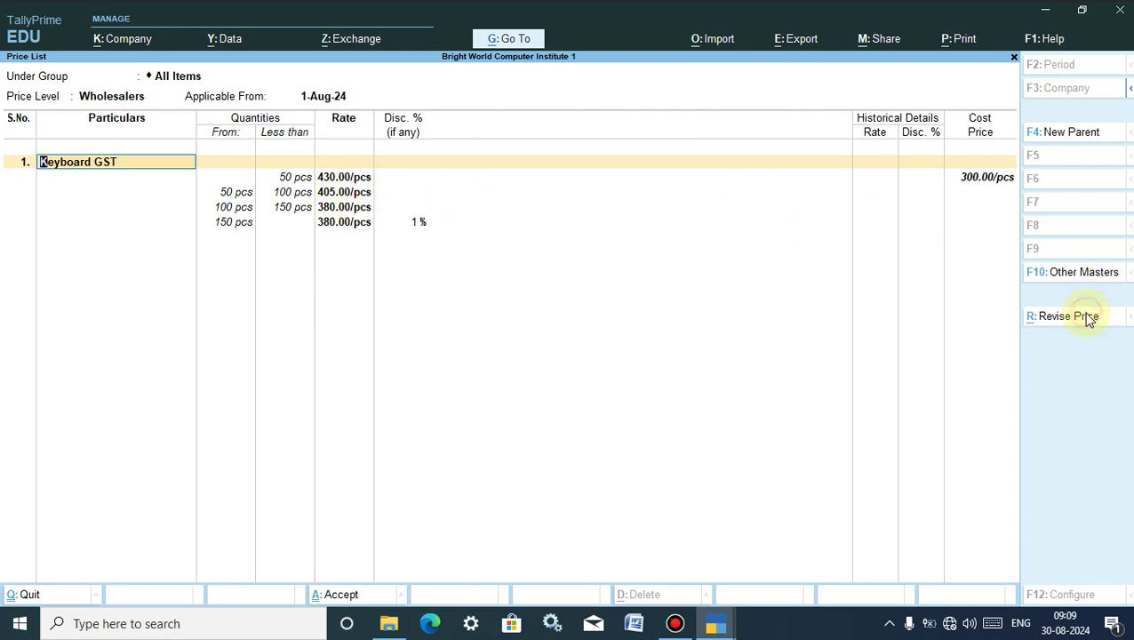
{"action": "key", "text": "Return"}
{"action": "type", "text": "1."}
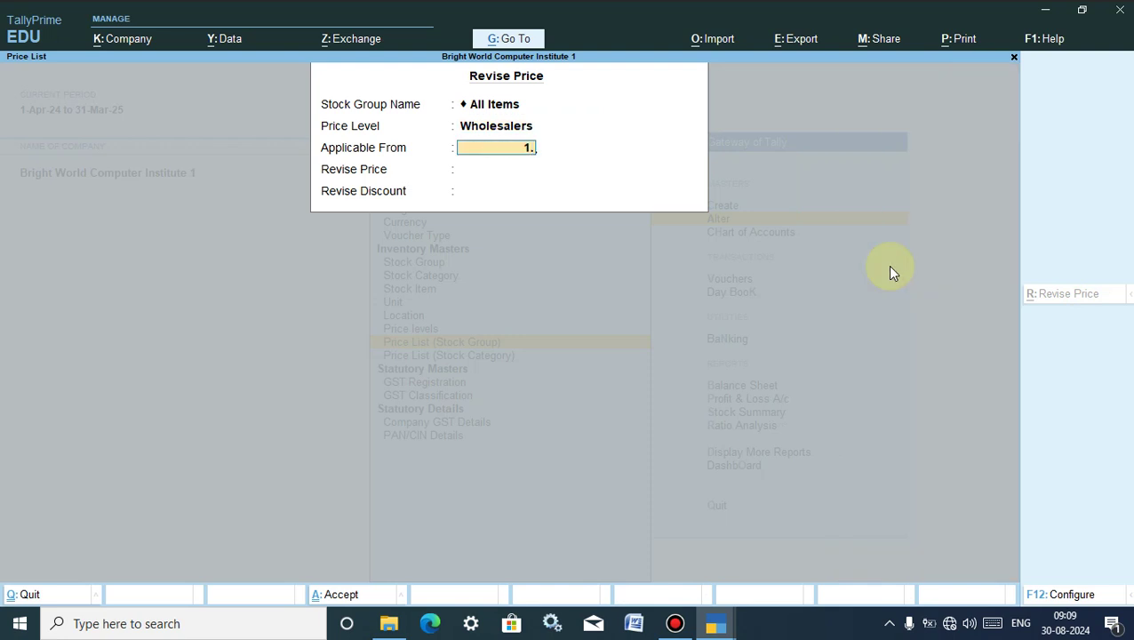
{"action": "key", "text": "Return"}
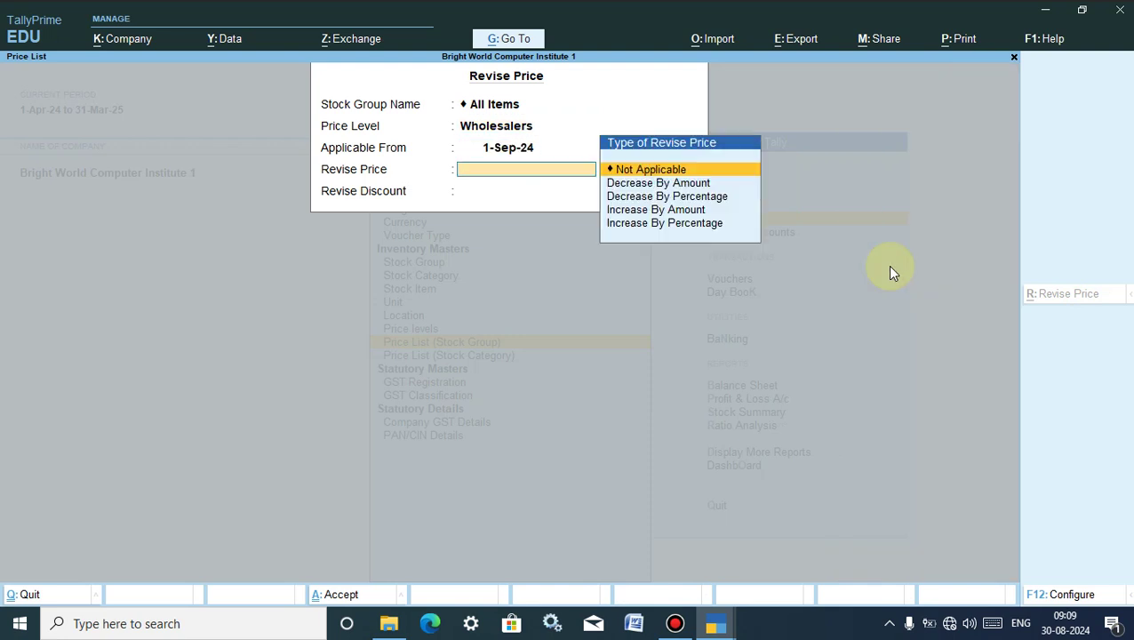
Set the Wholesalers price revision to Decrease By Amount 30
{"action": "key", "text": "Down"}
{"action": "key", "text": "Down"}
{"action": "key", "text": "Up"}
{"action": "key", "text": "Return"}
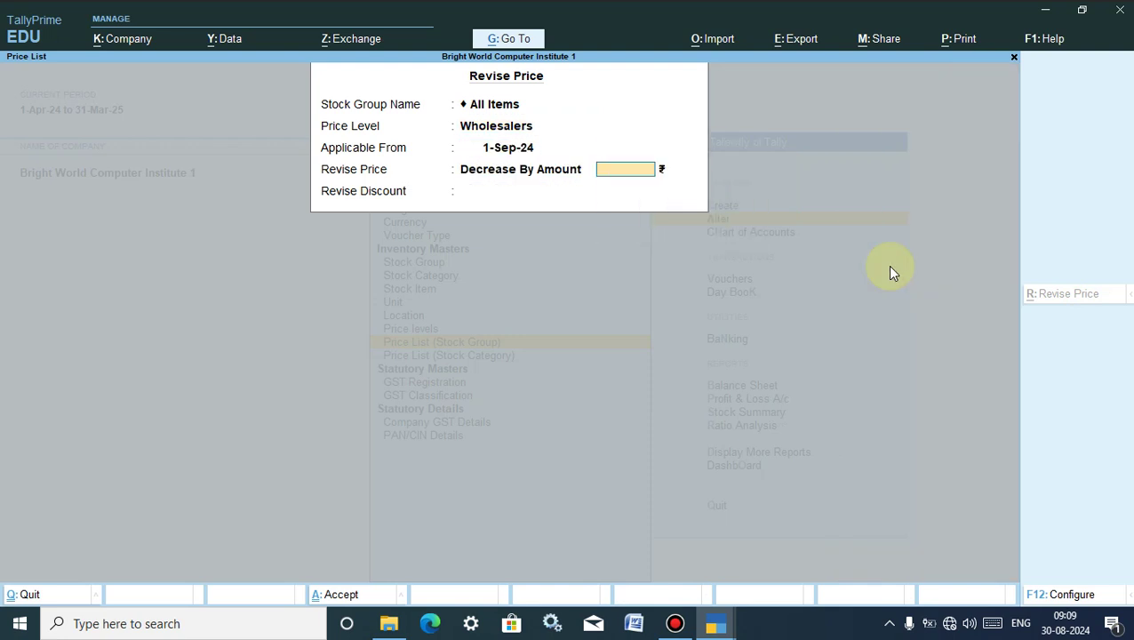
{"action": "type", "text": "30"}
{"action": "key", "text": "Return"}
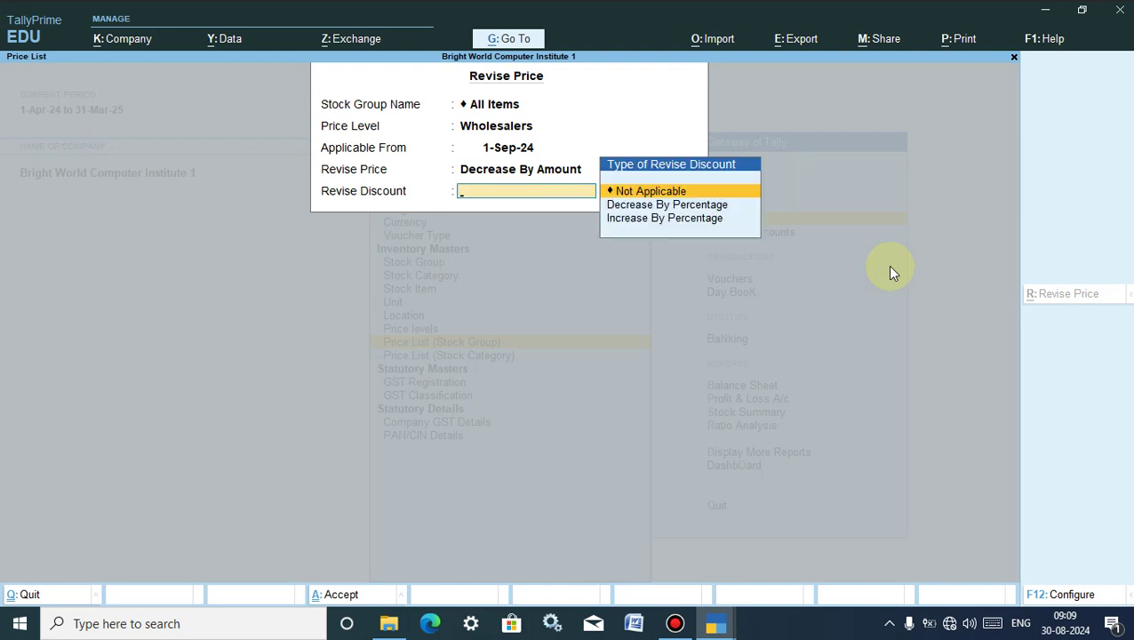
Set the Wholesalers discount revision to Increase By Percentage 0.5%, apply the revision, and view the revised price list
{"action": "key", "text": "Down"}
{"action": "key", "text": "Down"}
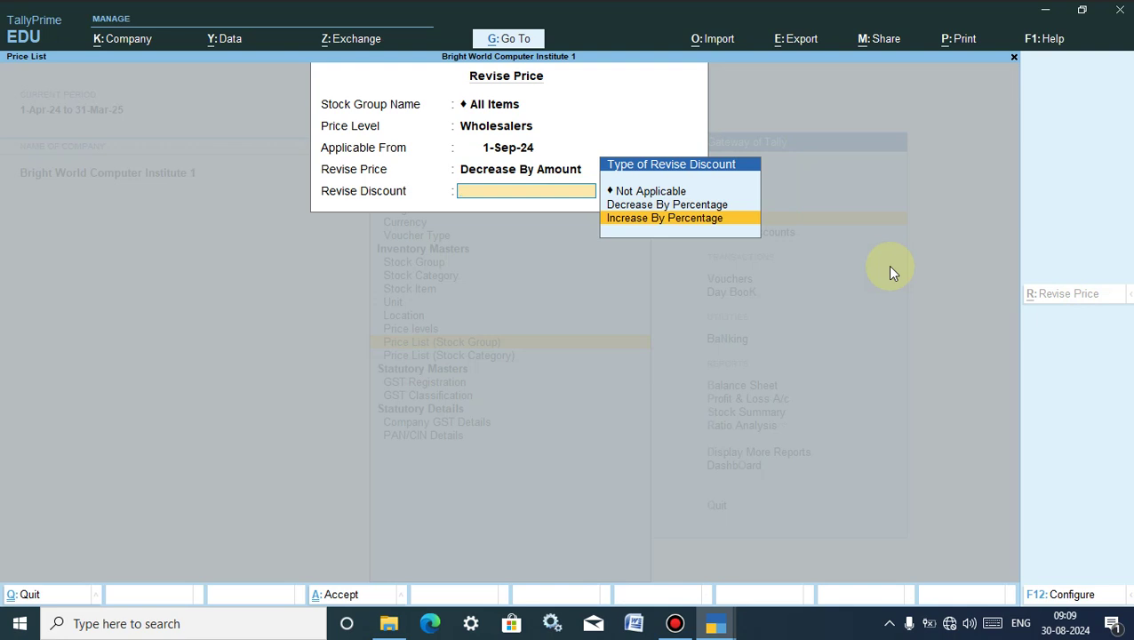
{"action": "key", "text": "Return"}
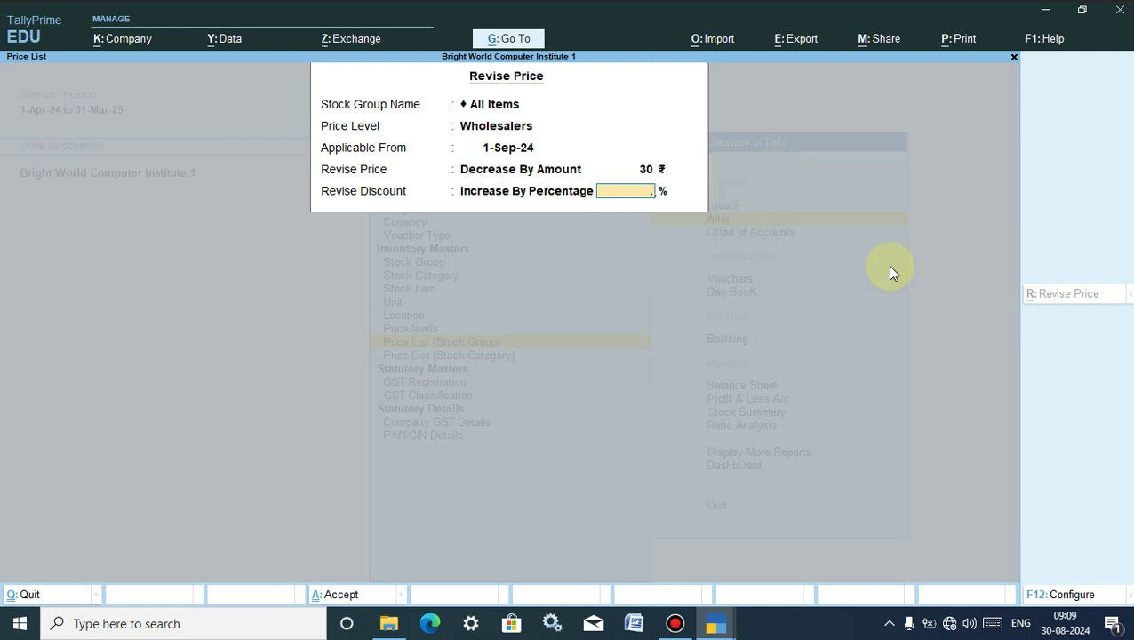
{"action": "type", "text": "1"}
{"action": "key", "text": "Return"}
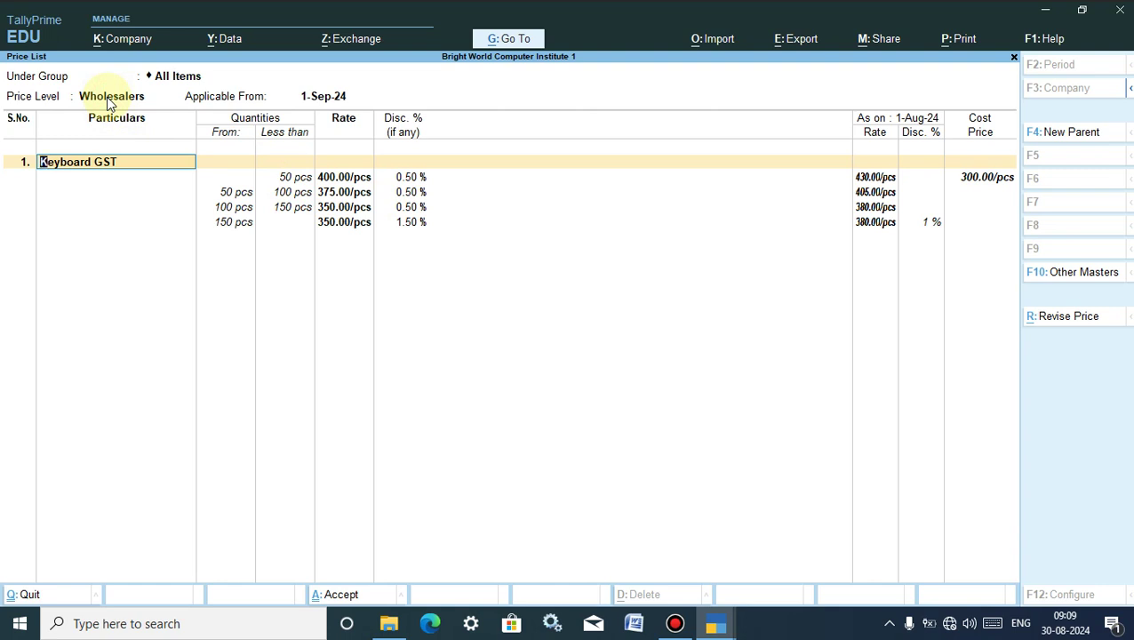
Start another price revision for All Items and move the price level selection to Price List
{"action": "left_click", "coordinate": [1056, 319]}
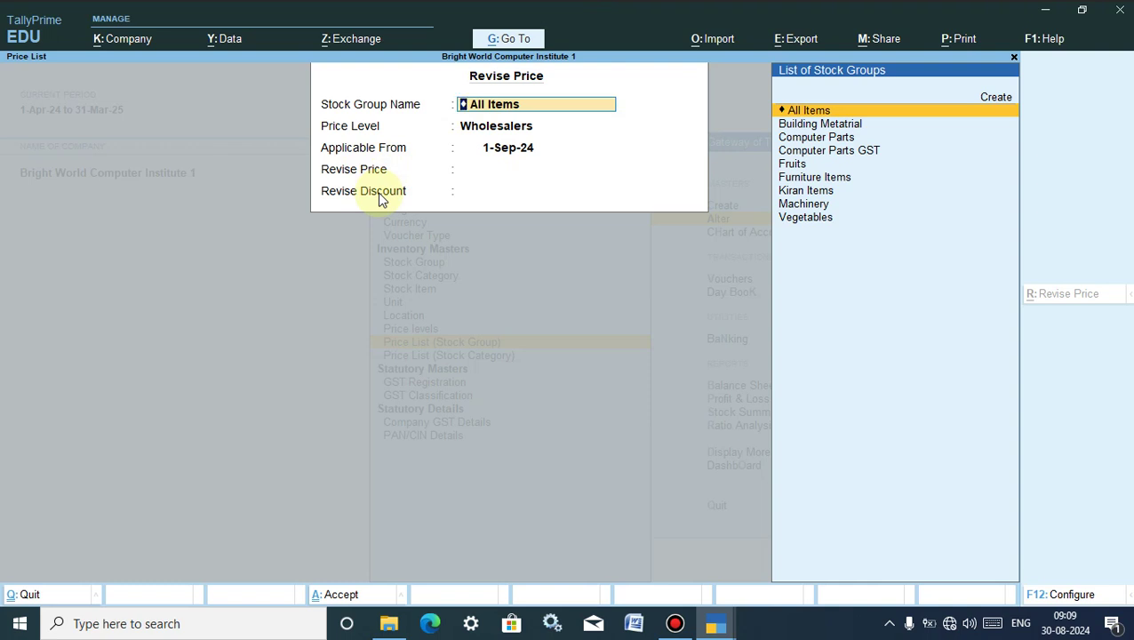
{"action": "key", "text": "Return"}
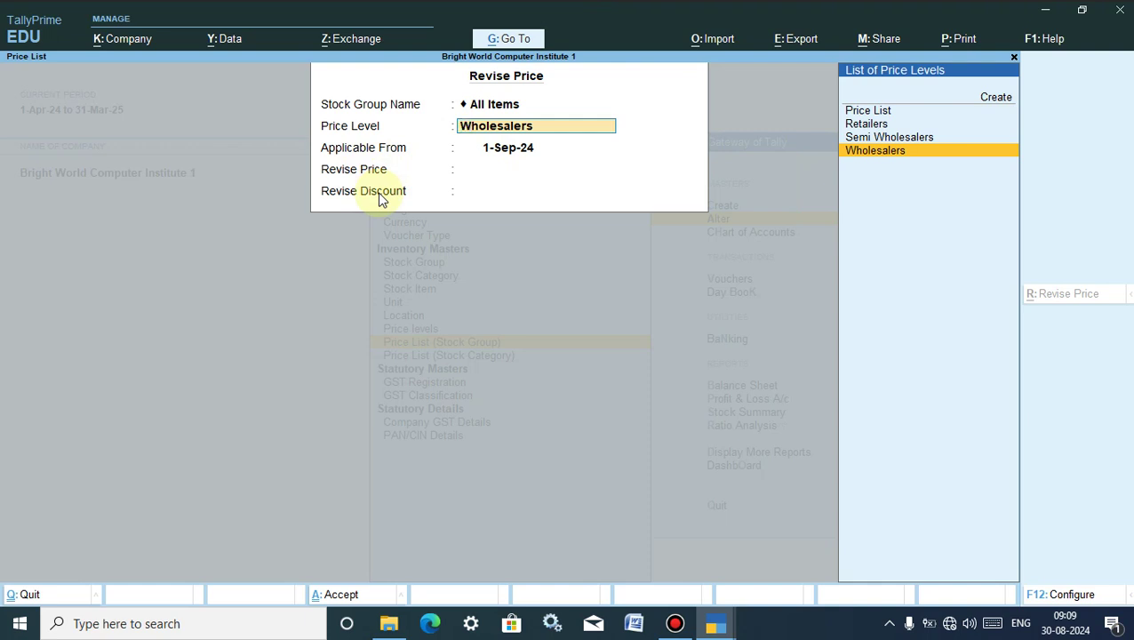
{"action": "key", "text": "Up"}
{"action": "key", "text": "Up"}
{"action": "key", "text": "Up"}
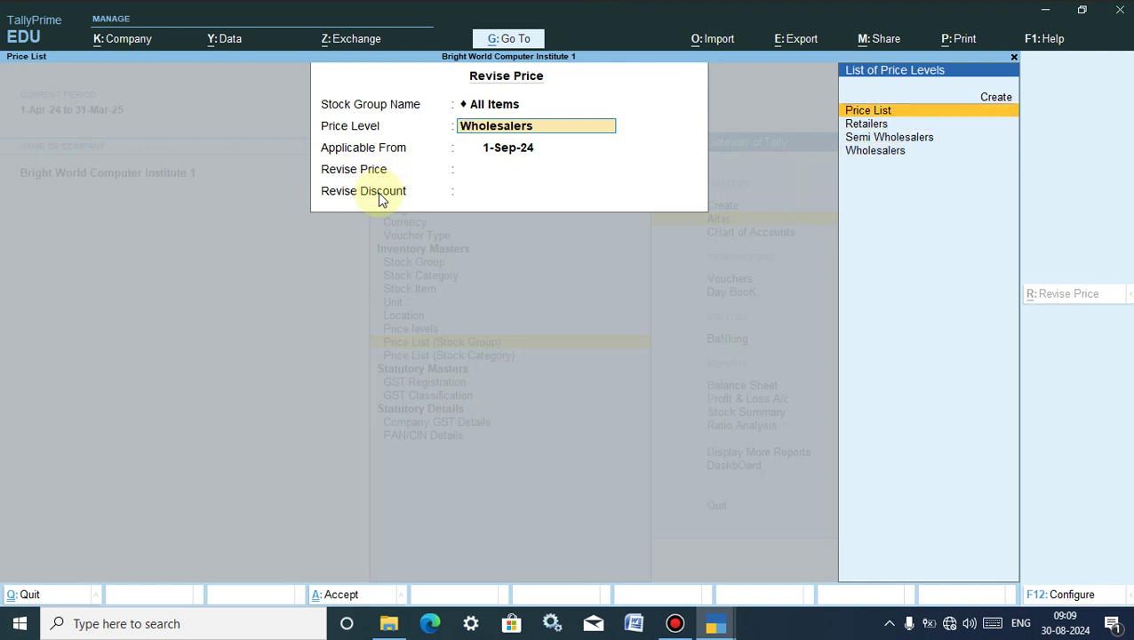